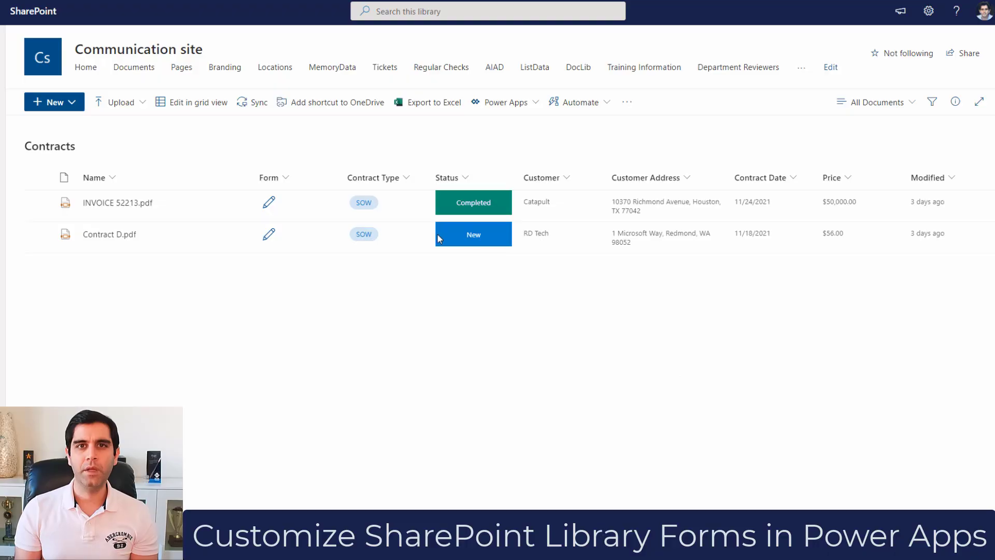
Open the INVOICE 52213 form, mark checklist item 3 as completed and items 1 and 2 as not completed, saving each change
{"action": "left_click", "coordinate": [269, 204]}
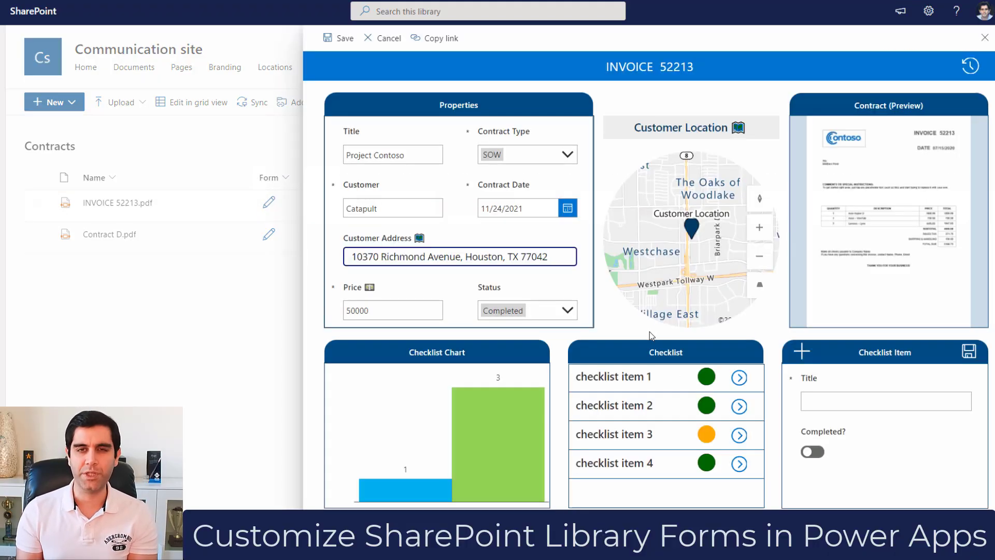
{"action": "left_click", "coordinate": [738, 435]}
{"action": "left_click", "coordinate": [813, 452]}
{"action": "left_click", "coordinate": [969, 352]}
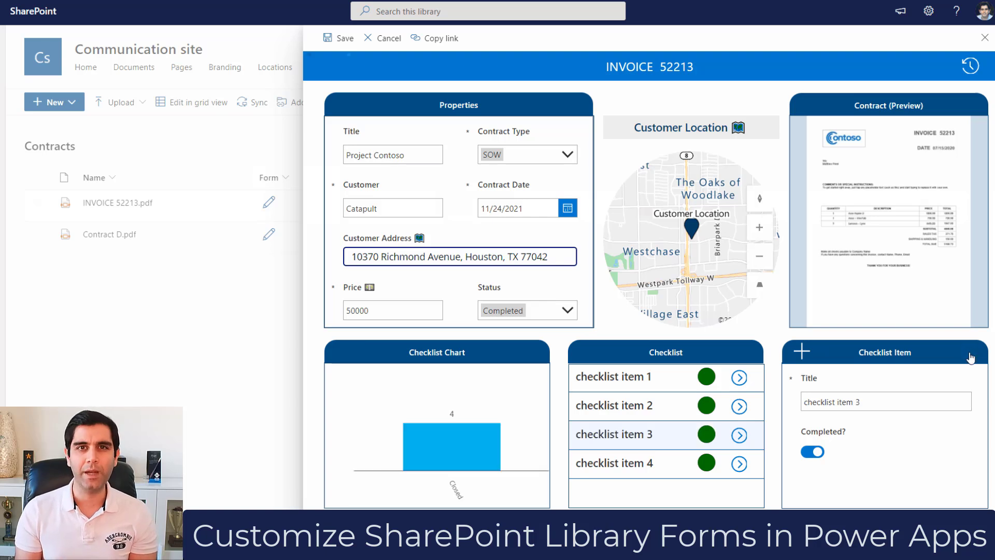
{"action": "left_click", "coordinate": [969, 352]}
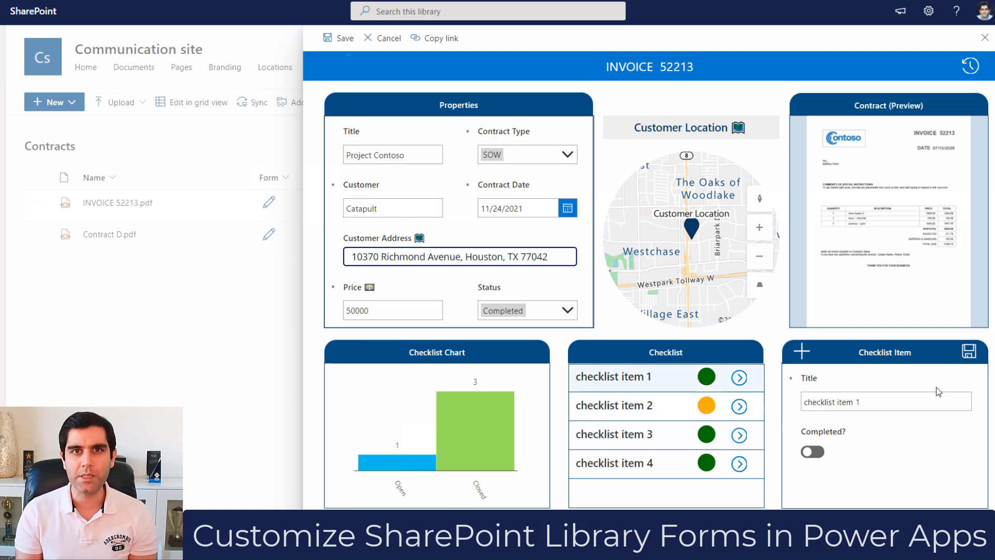
{"action": "left_click", "coordinate": [968, 352]}
Replace the customer address in the INVOICE 52213 form with the suggested Microsoft address in Redmond
{"action": "left_click_drag", "start_coordinate": [550, 257], "coordinate": [337, 254]}
{"action": "type", "text": "1 microsoft Way, Redmond, WA 98052"}
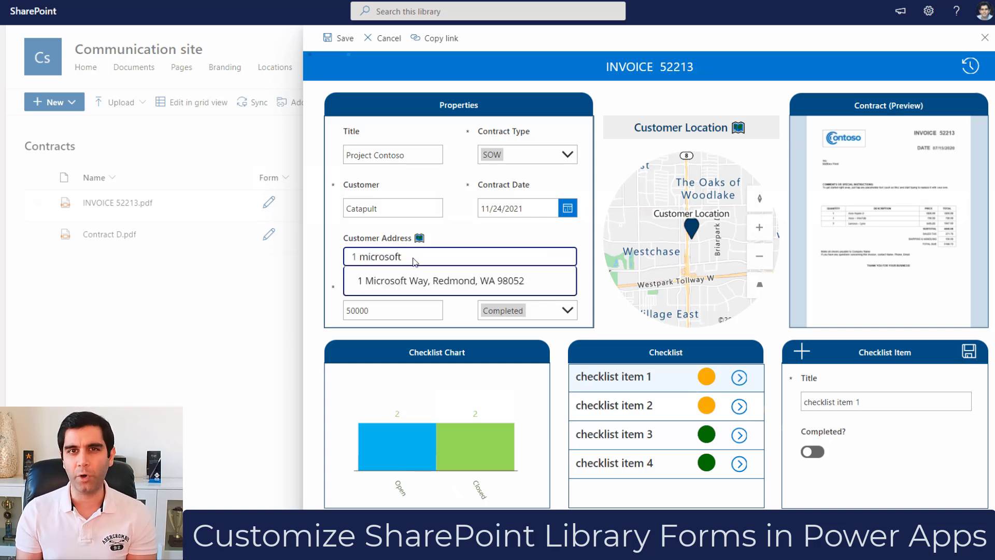
{"action": "left_click", "coordinate": [436, 280]}
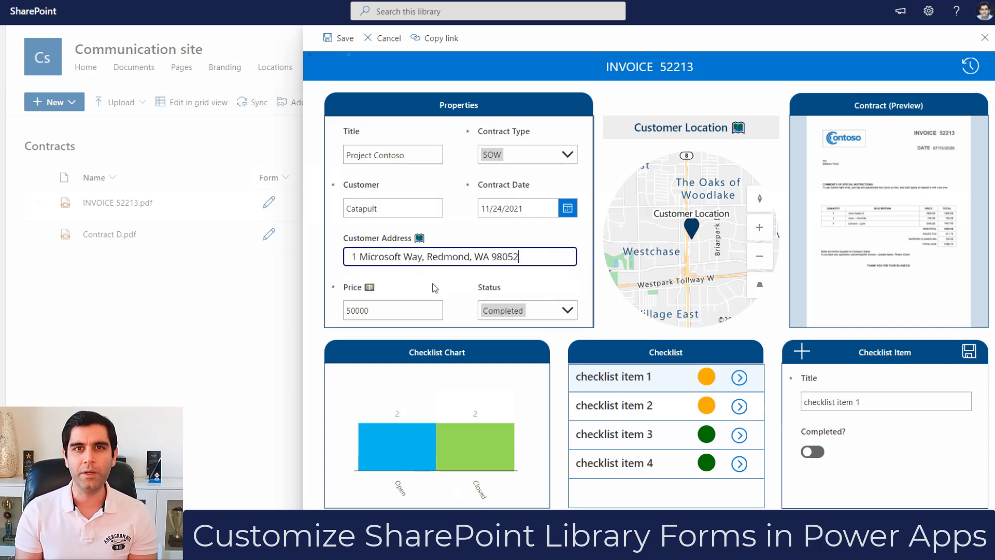
Zoom the customer location map and open the history of INVOICE 52213
{"action": "left_click", "coordinate": [773, 259]}
{"action": "left_click", "coordinate": [774, 259]}
{"action": "left_click", "coordinate": [968, 64]}
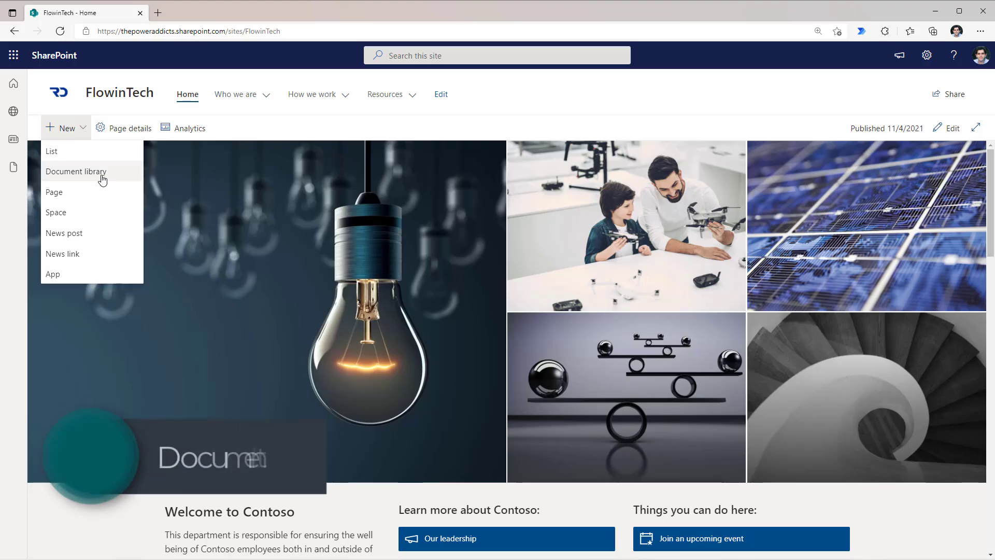
Create a document library named Contracts on the FlowinTech site
{"action": "left_click", "coordinate": [102, 178]}
{"action": "type", "text": "Contracts"}
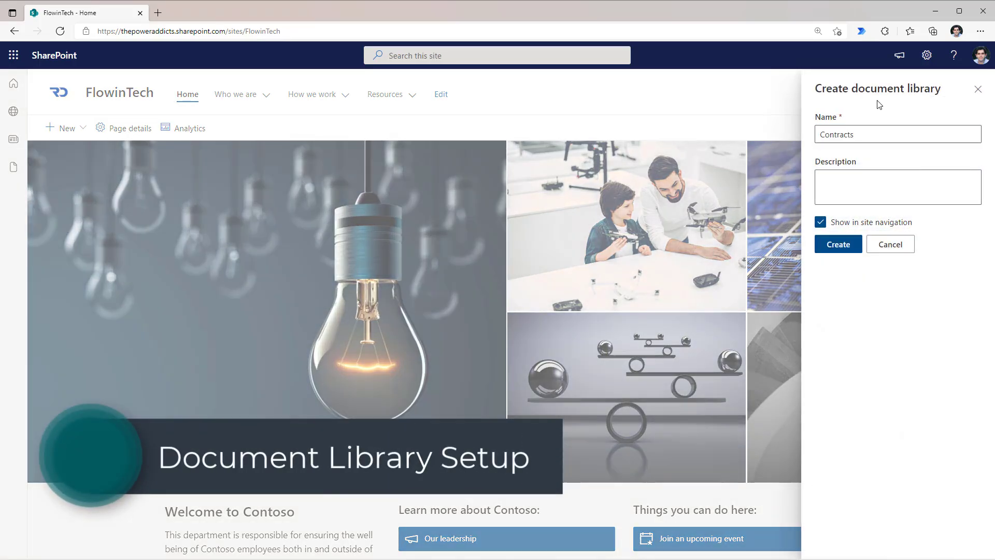
{"action": "left_click", "coordinate": [854, 244]}
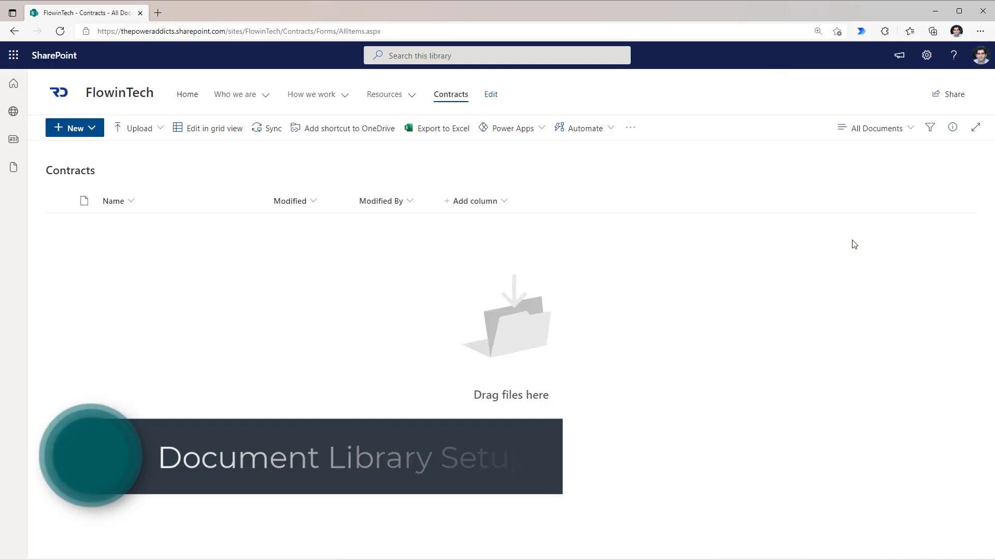
Add a Choice column named Contract Type after Name, with the choices SOW, APS and RFP
{"action": "mouse_move", "coordinate": [267, 192]}
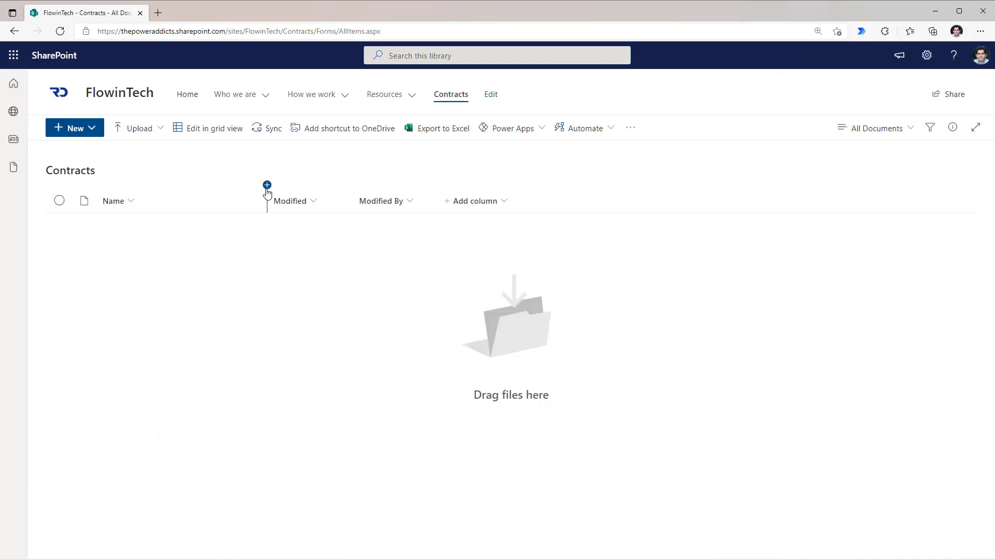
{"action": "left_click", "coordinate": [267, 191]}
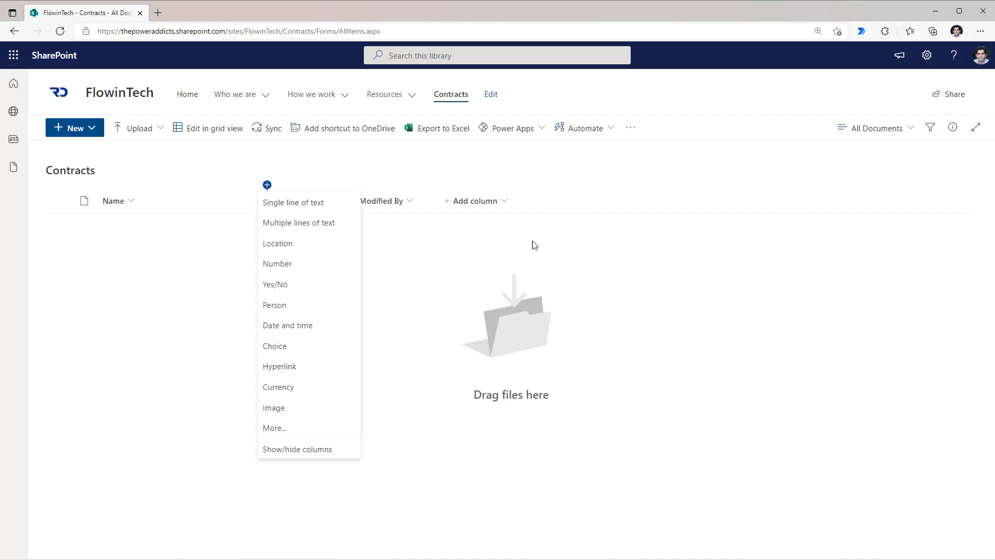
{"action": "left_click", "coordinate": [296, 345]}
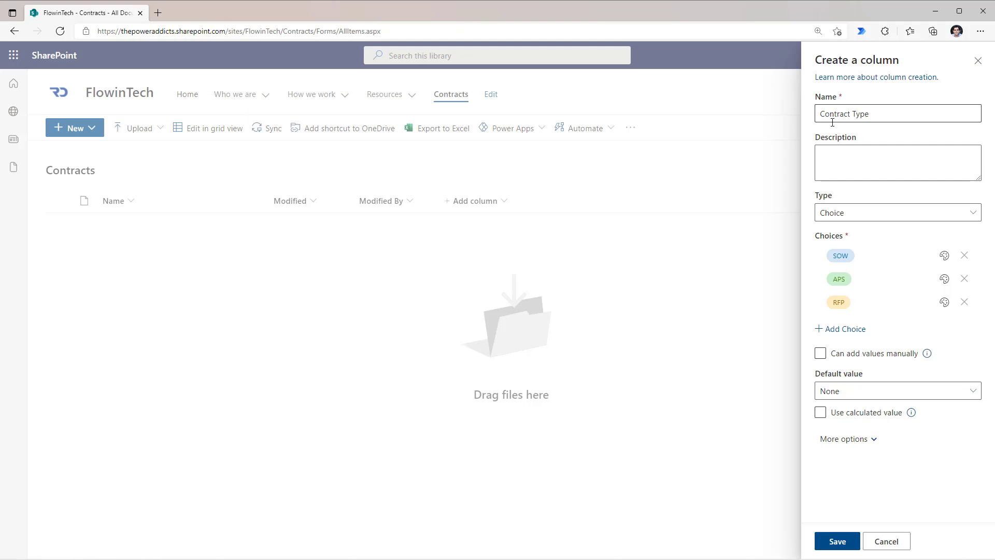
{"action": "left_click", "coordinate": [840, 355]}
{"action": "left_click", "coordinate": [846, 548]}
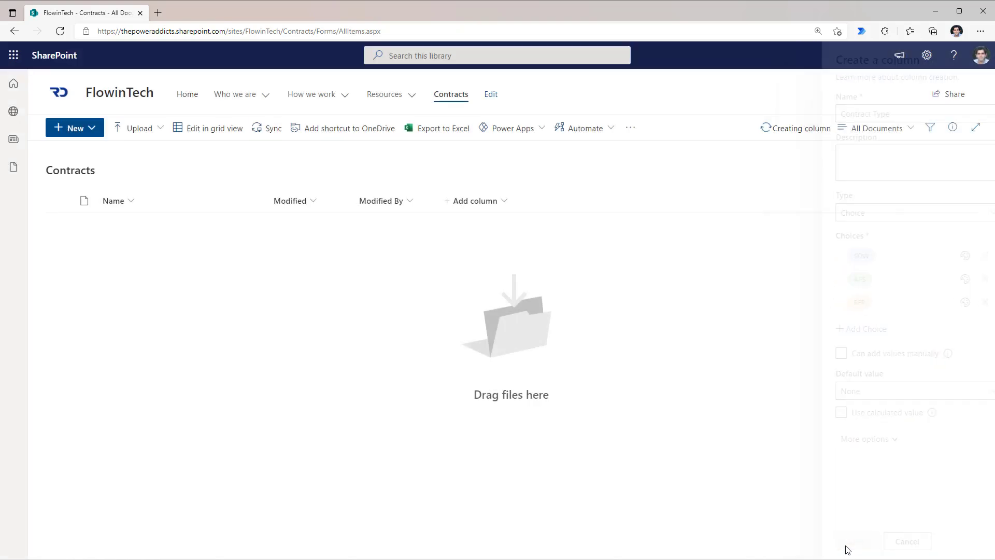
Add a Choice column named Status with choices New, Completed, On Hold and Rejected, and New as the default value
{"action": "left_click", "coordinate": [560, 201]}
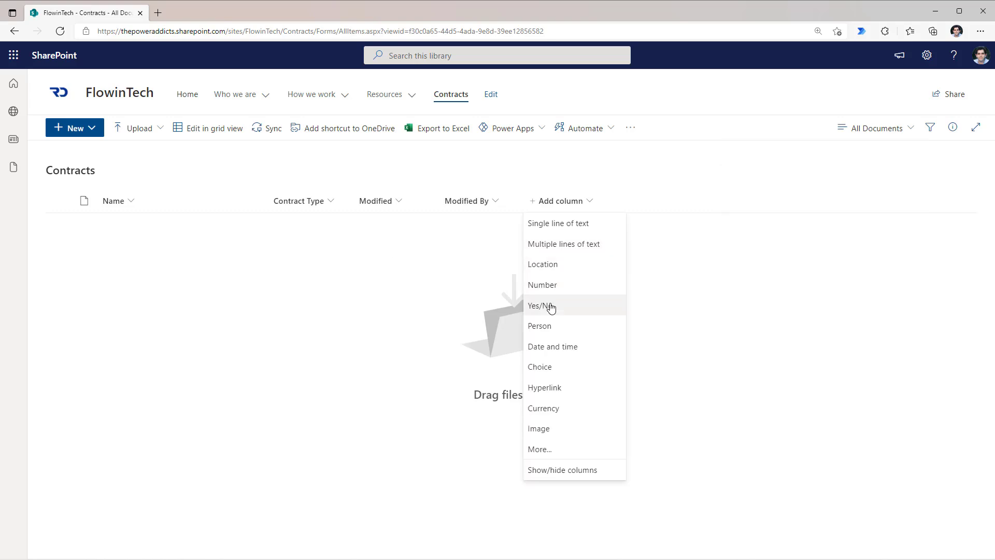
{"action": "left_click", "coordinate": [560, 375]}
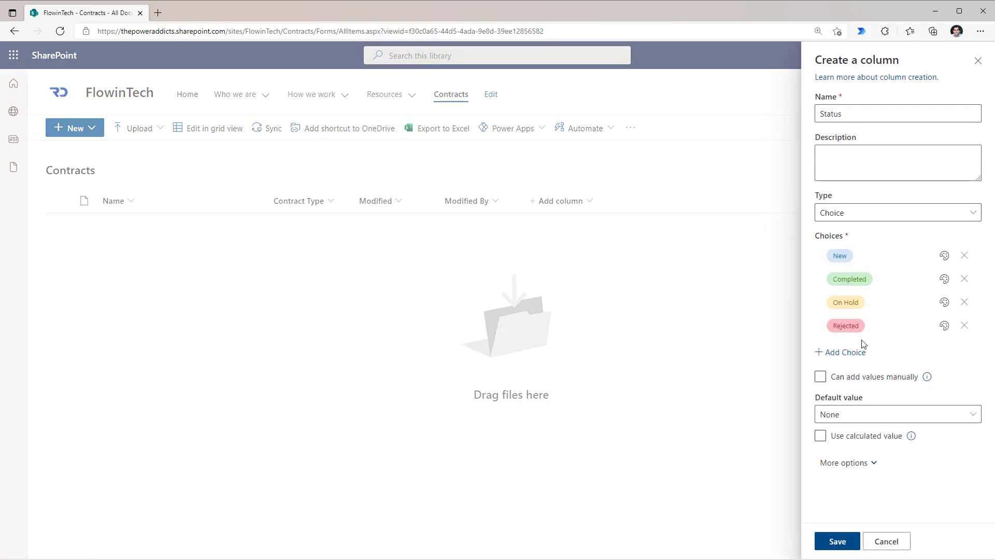
{"action": "left_click", "coordinate": [862, 413]}
{"action": "left_click", "coordinate": [848, 450]}
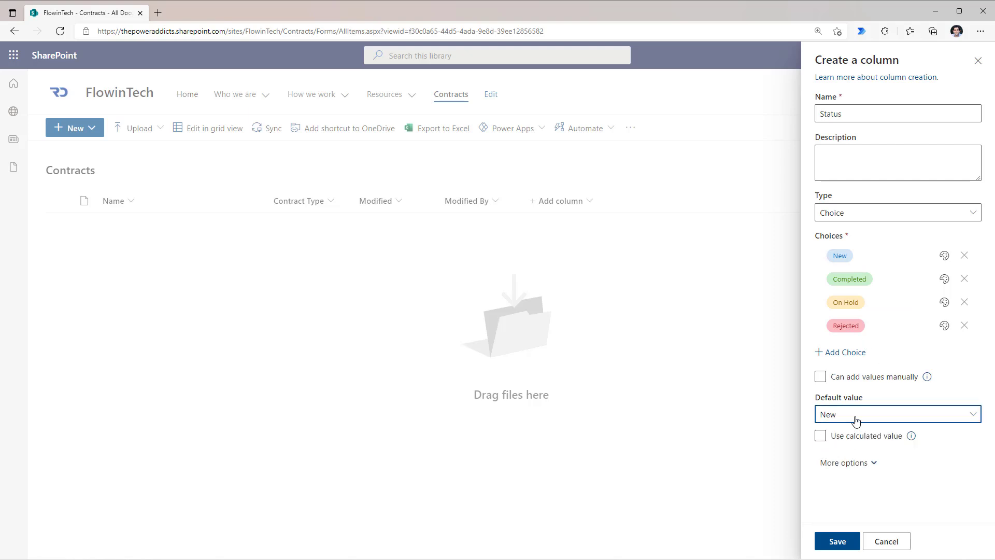
{"action": "left_click", "coordinate": [842, 541]}
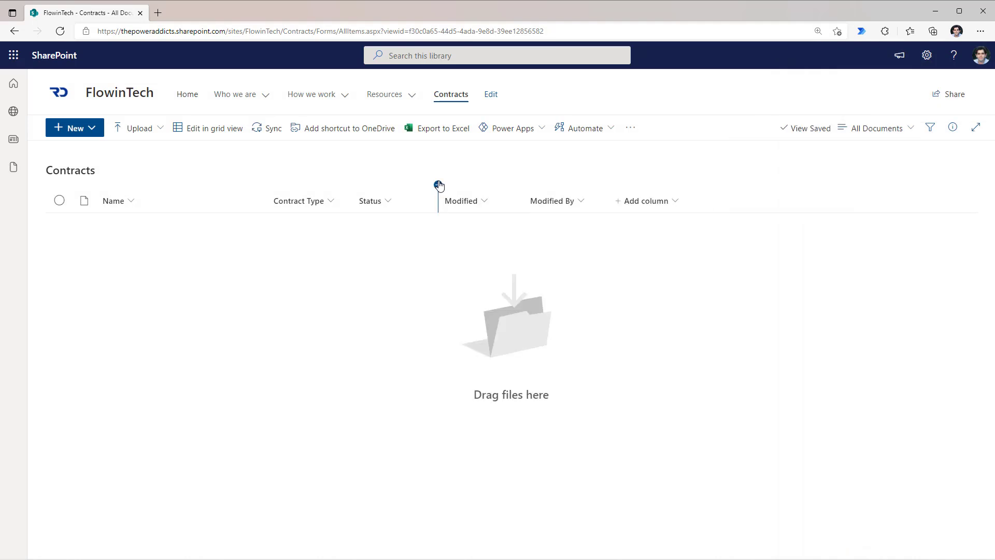
Add a single-line text column named Customer Name and a date column named Contract Date without time
{"action": "left_click", "coordinate": [440, 186]}
{"action": "left_click", "coordinate": [456, 202]}
{"action": "type", "text": "Customer Name"}
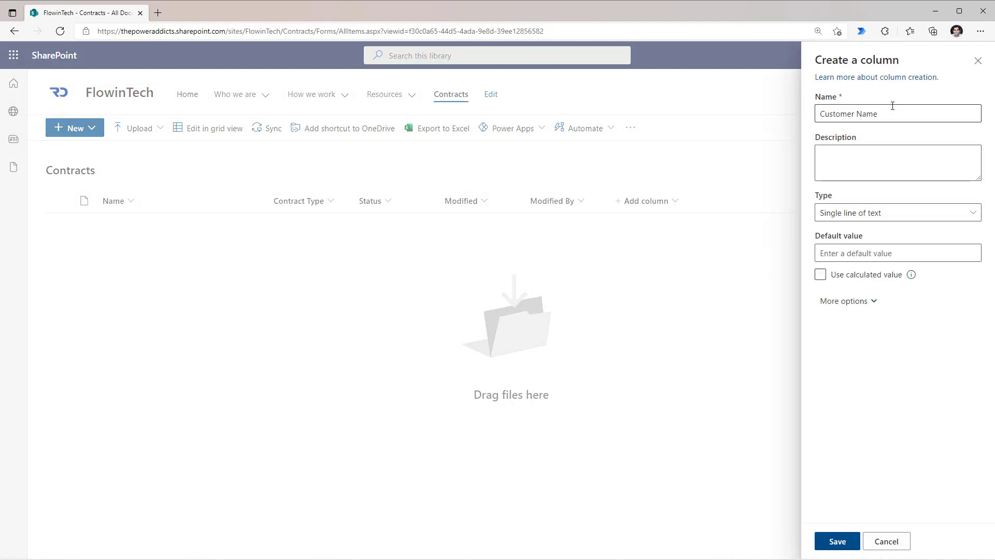
{"action": "left_click", "coordinate": [850, 545]}
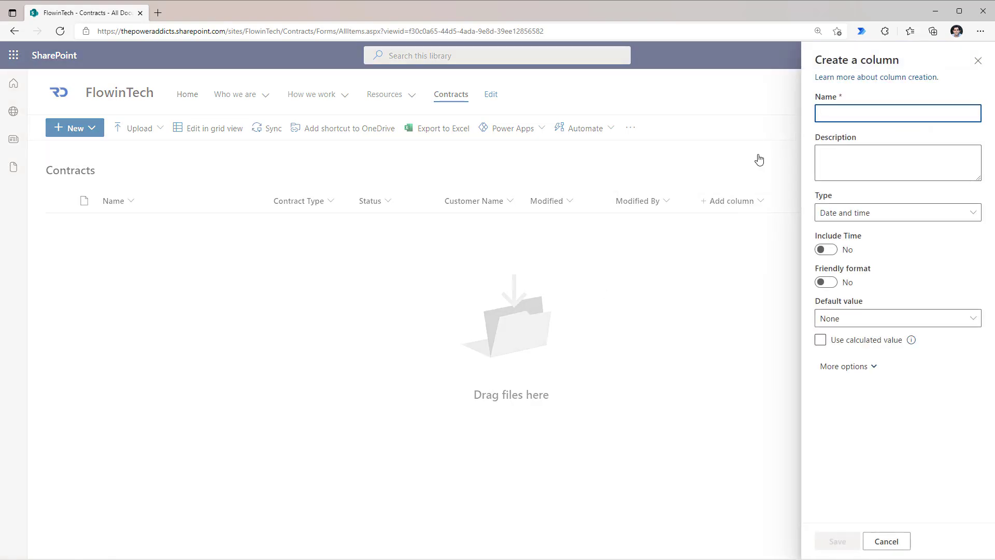
{"action": "type", "text": "Contract Date"}
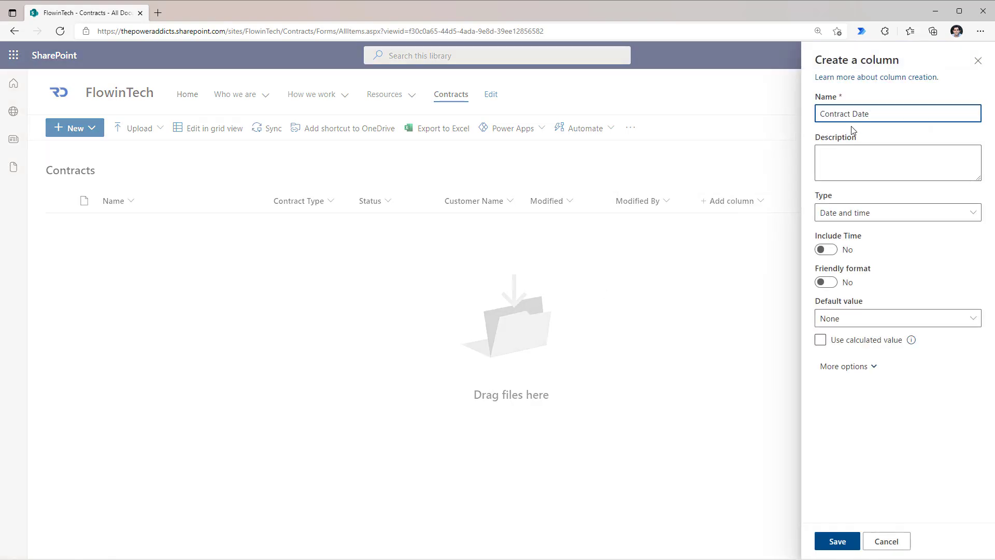
{"action": "left_click", "coordinate": [831, 542]}
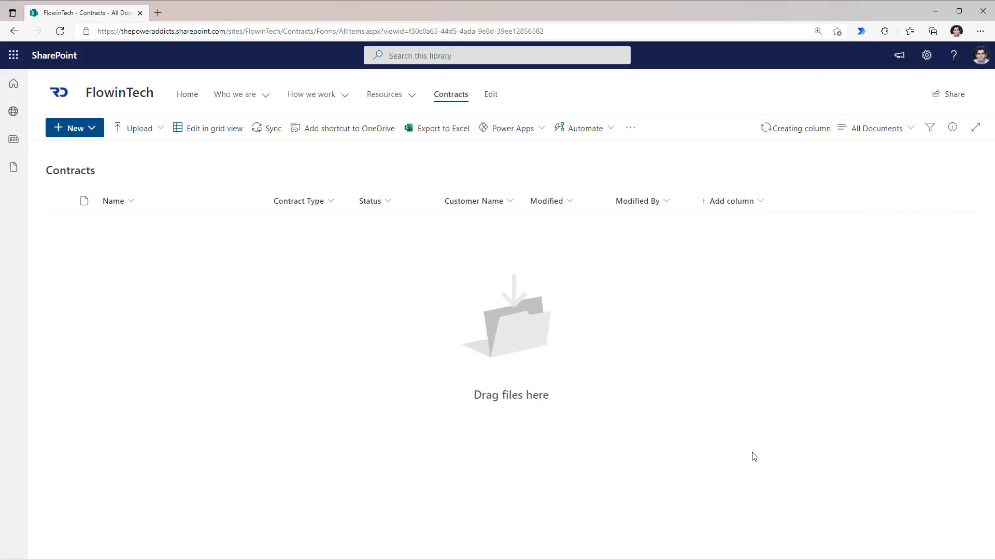
Upload the file Contract A.pdf to the Contracts library
{"action": "left_click", "coordinate": [147, 134]}
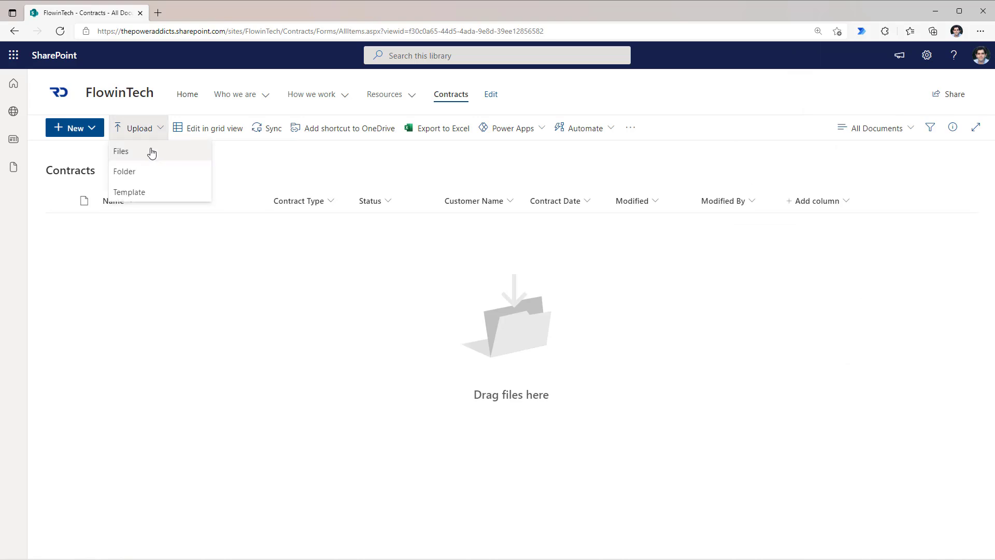
{"action": "left_click", "coordinate": [151, 152]}
{"action": "left_click", "coordinate": [140, 83]}
{"action": "key", "text": "Return"}
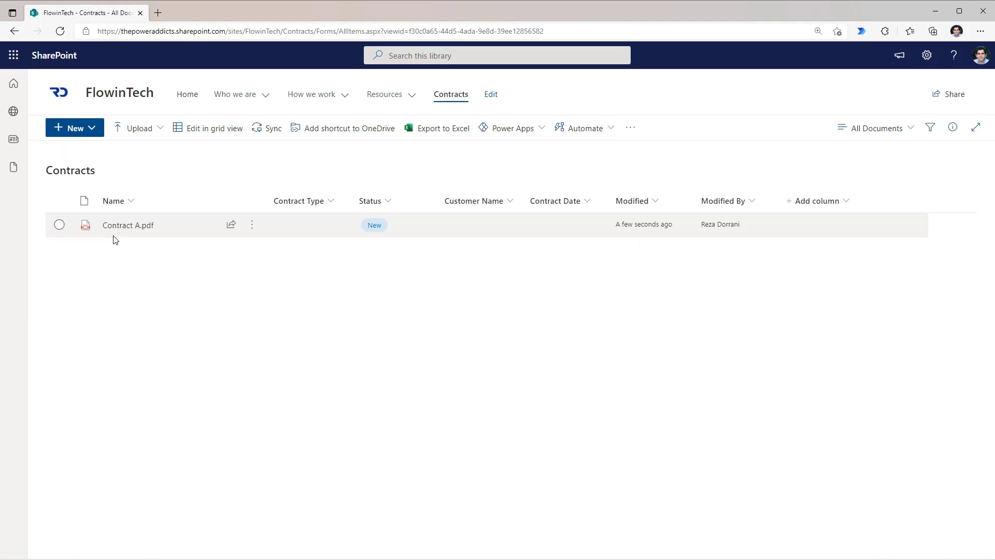
View the properties of Contract A.pdf and its default edit form, and close the form without changes
{"action": "left_click", "coordinate": [60, 224]}
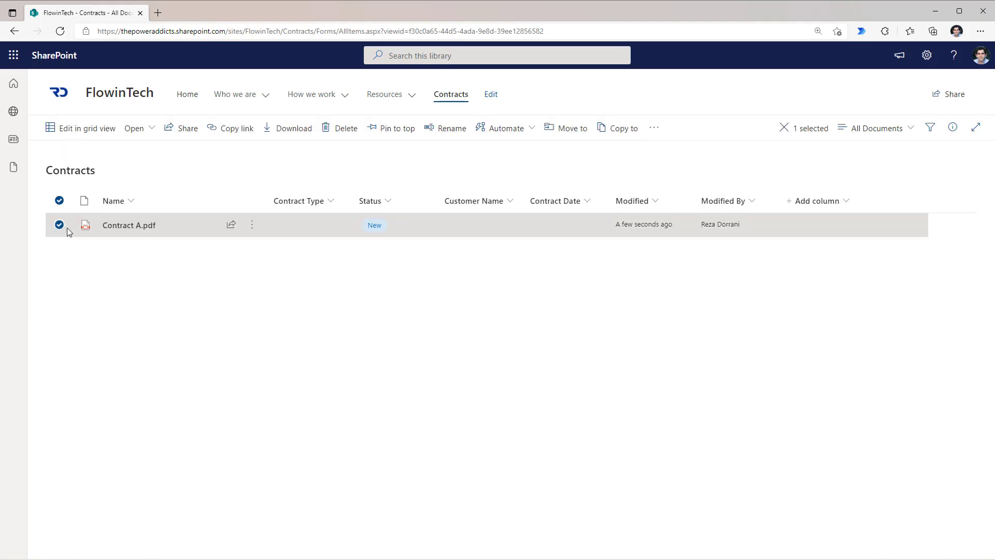
{"action": "left_click", "coordinate": [952, 128]}
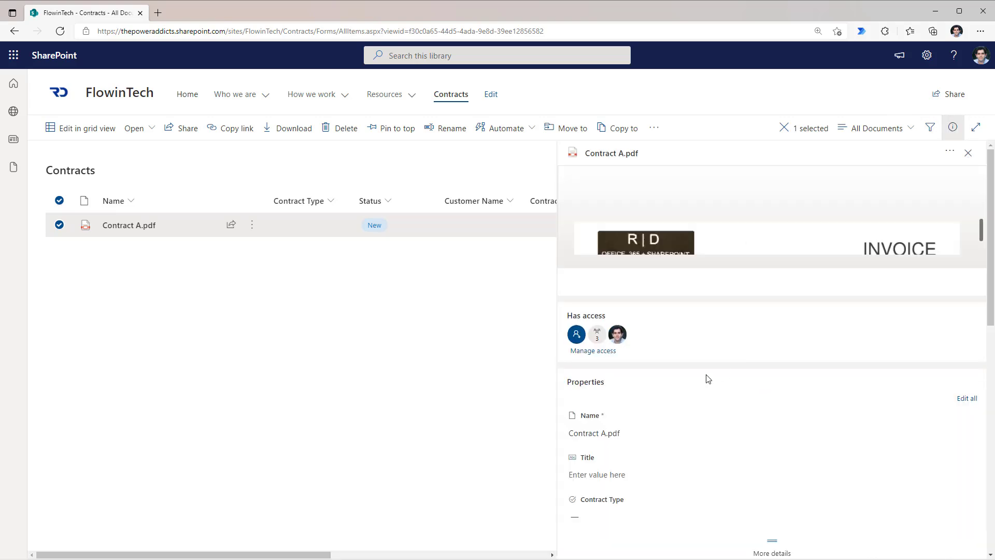
{"action": "scroll", "coordinate": [706, 378], "scroll_direction": "down", "scroll_amount": 3}
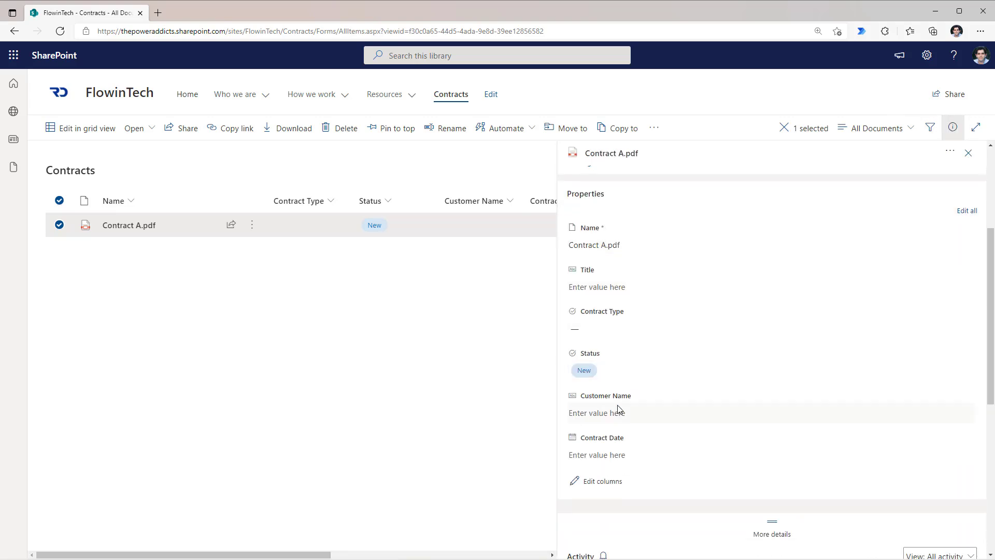
{"action": "left_click", "coordinate": [965, 213]}
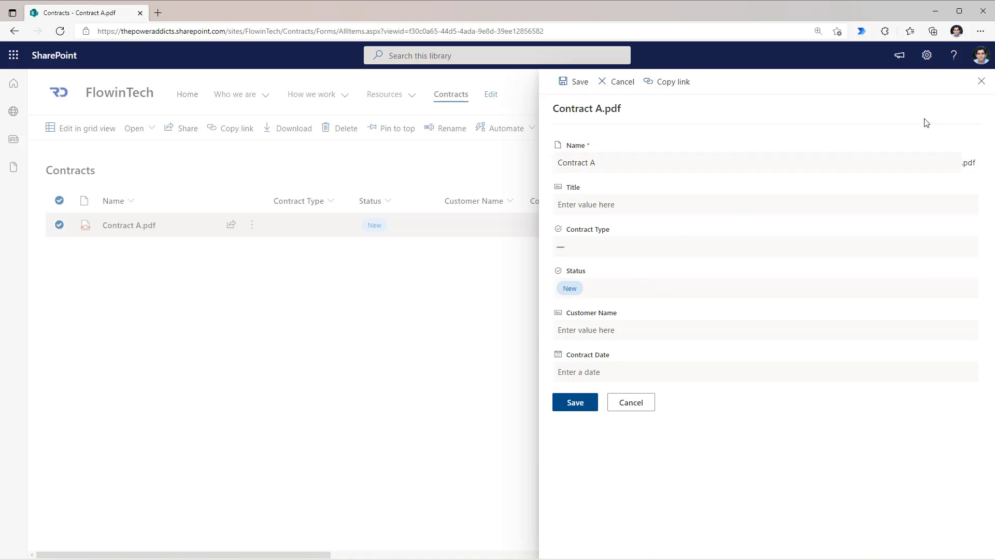
{"action": "left_click", "coordinate": [981, 82]}
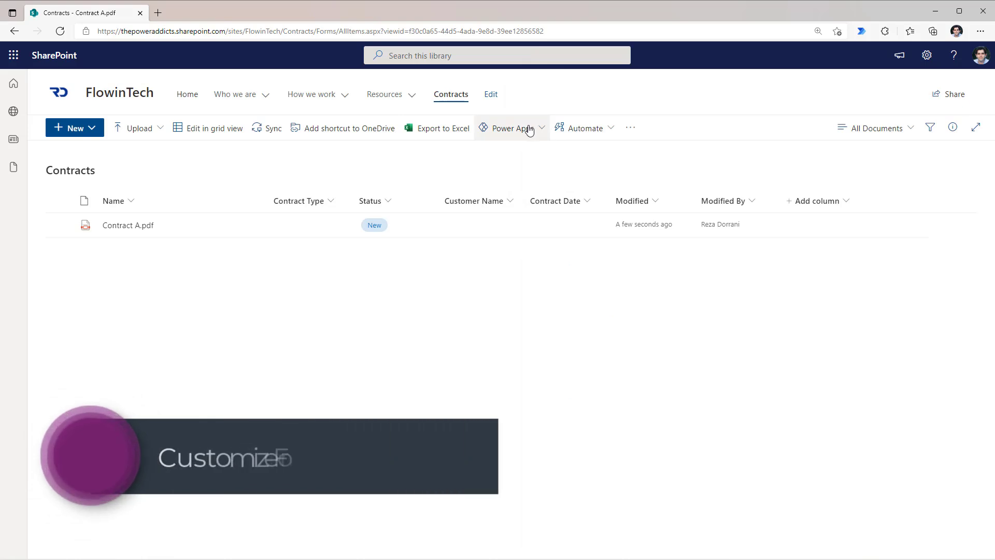
Start customizing the Contracts library form in Power Apps and move the Status field above Contract Type
{"action": "left_click", "coordinate": [504, 134]}
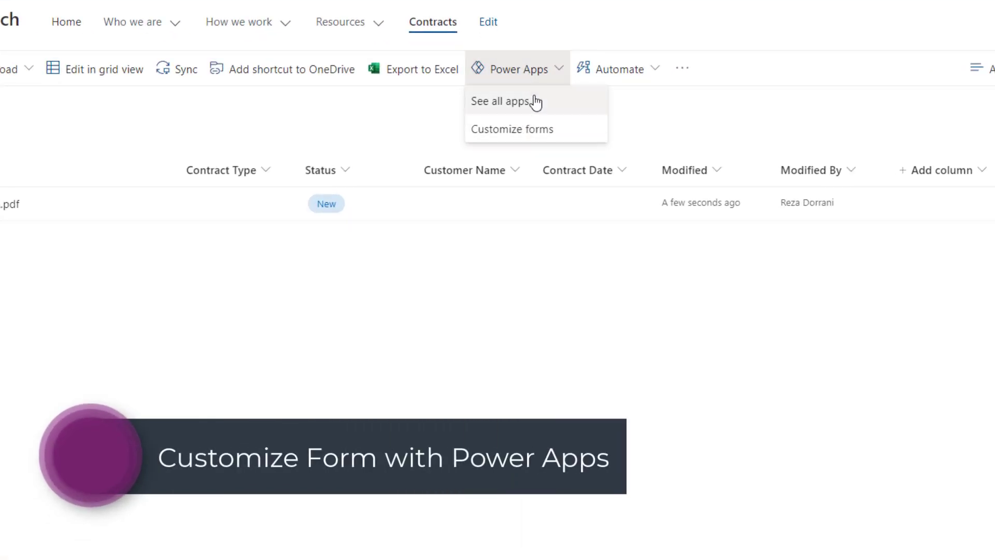
{"action": "left_click", "coordinate": [535, 134]}
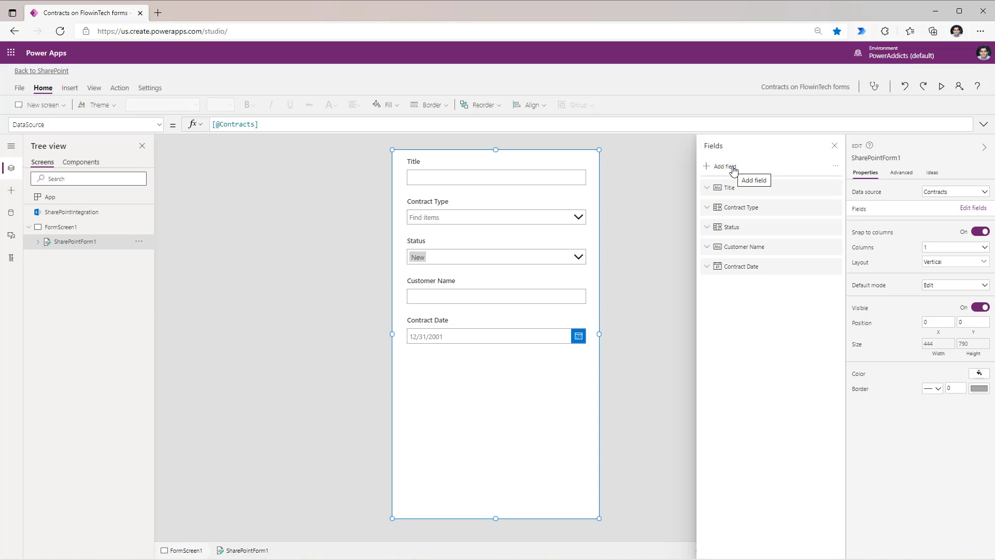
{"action": "left_click_drag", "start_coordinate": [726, 232], "coordinate": [724, 207]}
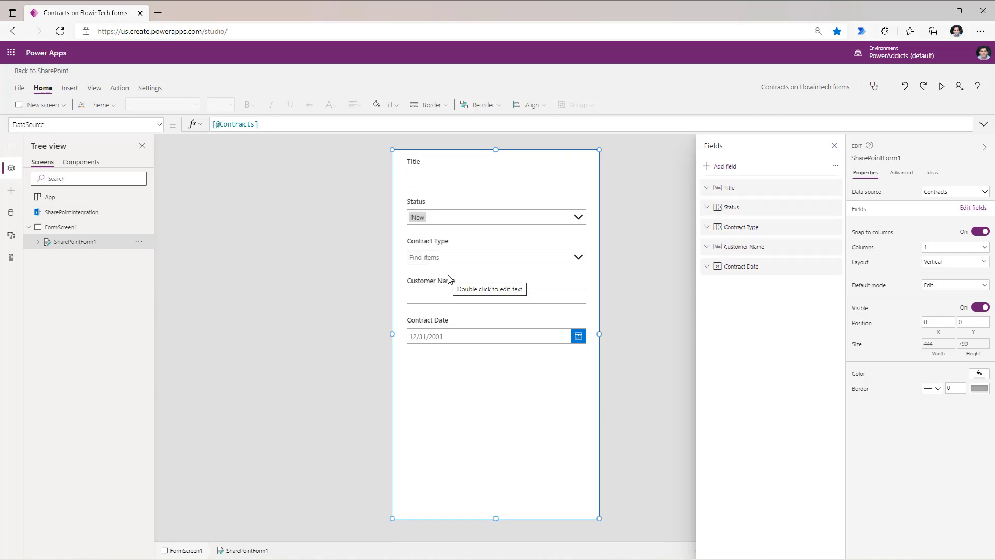
{"action": "left_click", "coordinate": [539, 313]}
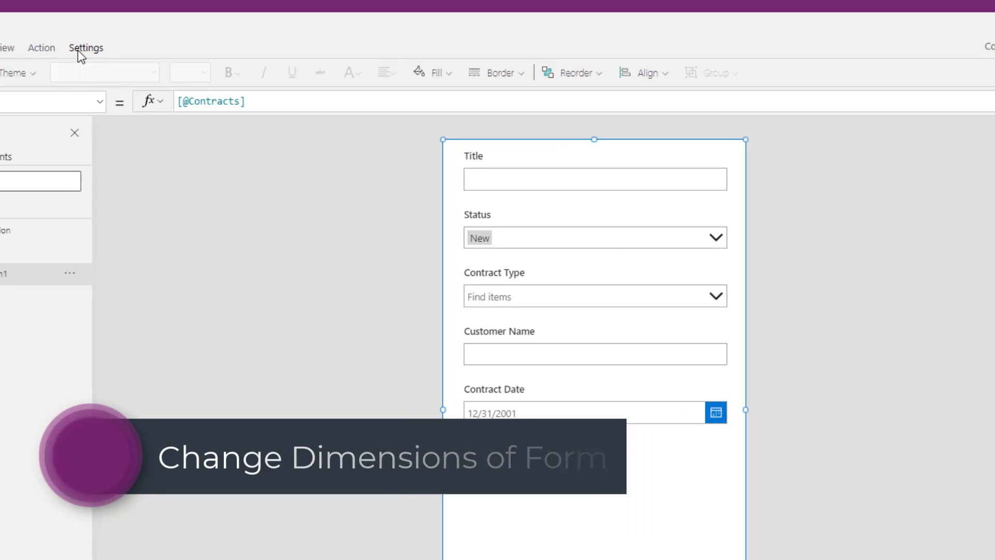
Change the form's display orientation to Landscape in the app settings
{"action": "left_click", "coordinate": [78, 50]}
{"action": "left_click", "coordinate": [370, 249]}
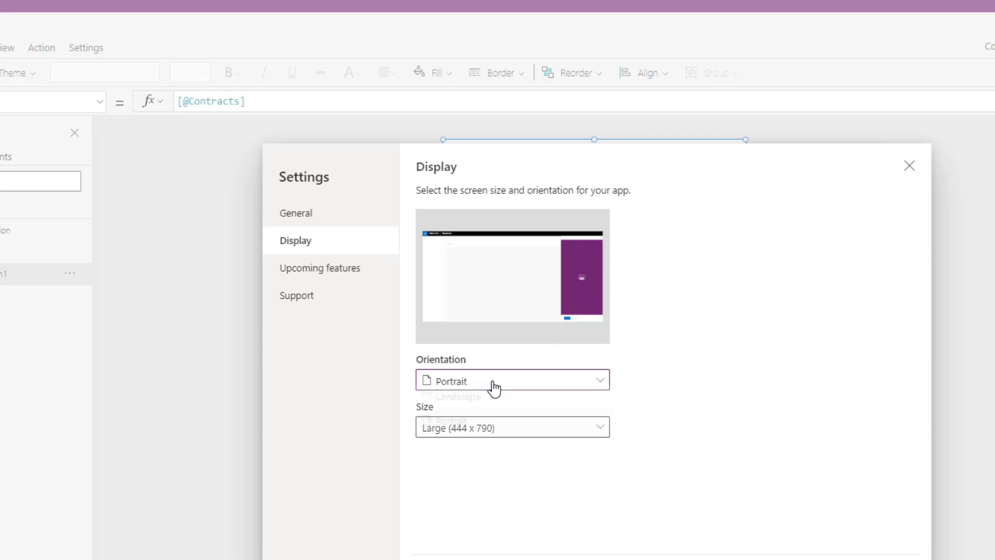
{"action": "left_click", "coordinate": [493, 387]}
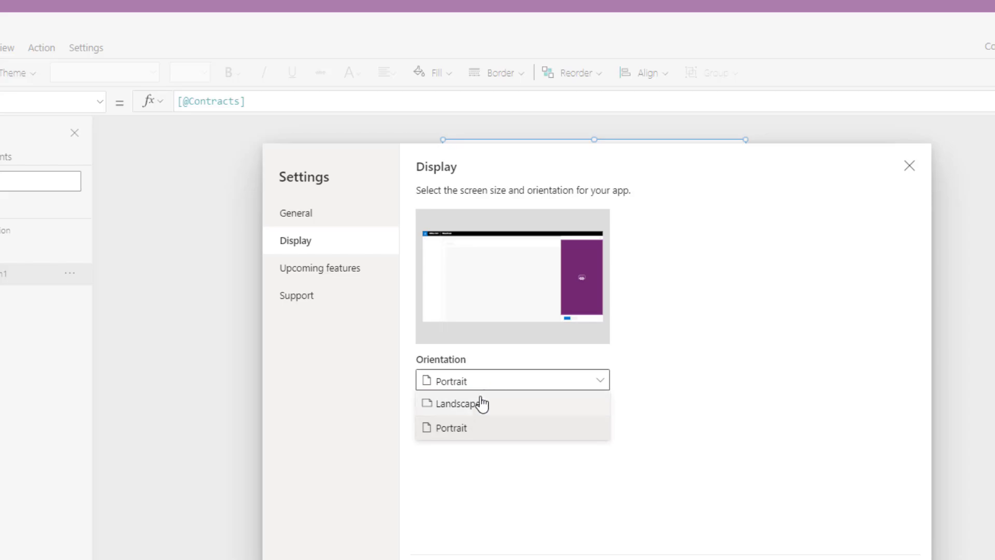
{"action": "left_click", "coordinate": [480, 404]}
{"action": "left_click", "coordinate": [603, 400]}
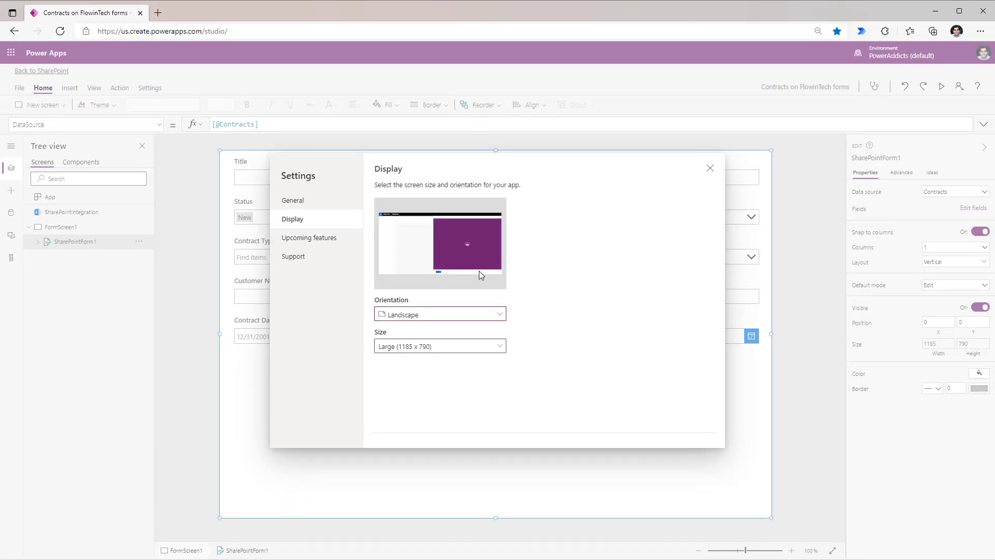
{"action": "left_click", "coordinate": [710, 168]}
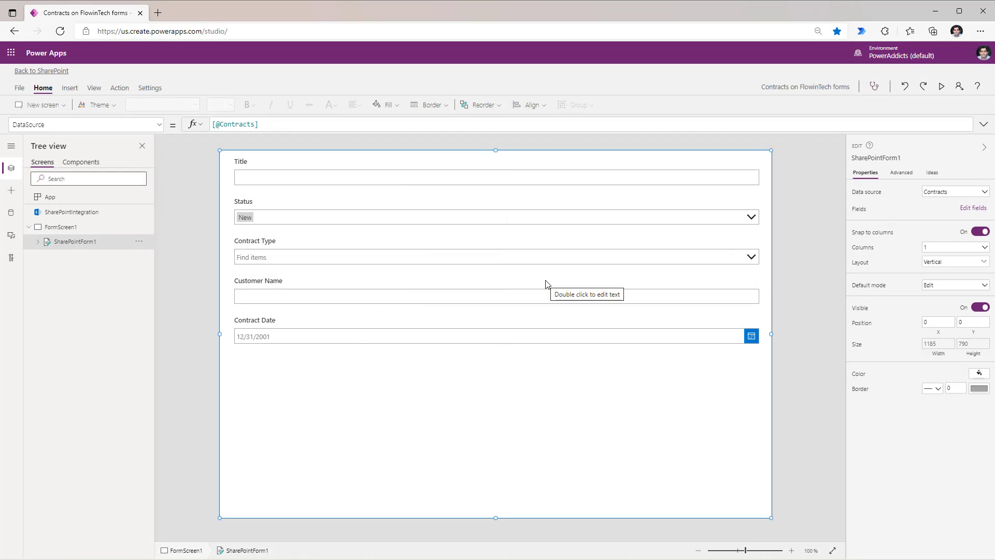
Insert a text label at the top of the form screen and stretch it across the full screen width as a header
{"action": "left_click", "coordinate": [13, 192]}
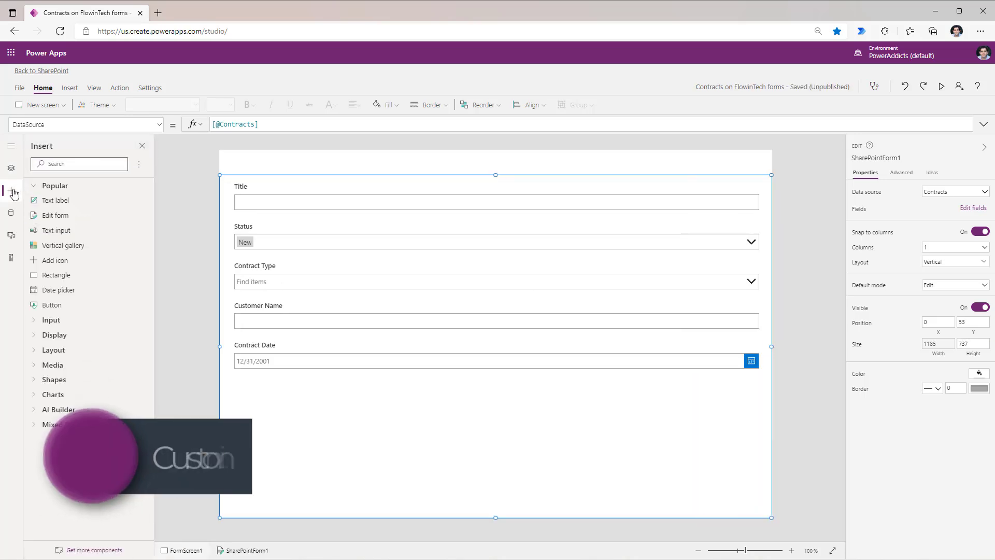
{"action": "left_click", "coordinate": [56, 200]}
{"action": "left_click_drag", "start_coordinate": [236, 157], "coordinate": [236, 157]}
{"action": "left_click_drag", "start_coordinate": [339, 158], "coordinate": [777, 173]}
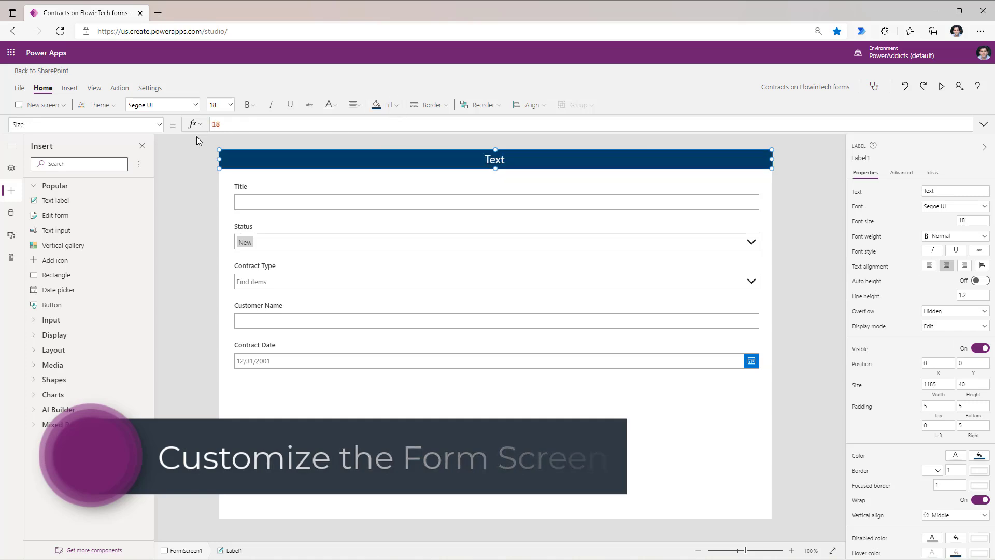
Display the header label's Text property and view the SharePointIntegration object among the app's components
{"action": "left_click", "coordinate": [93, 123]}
{"action": "type", "text": "Text"}
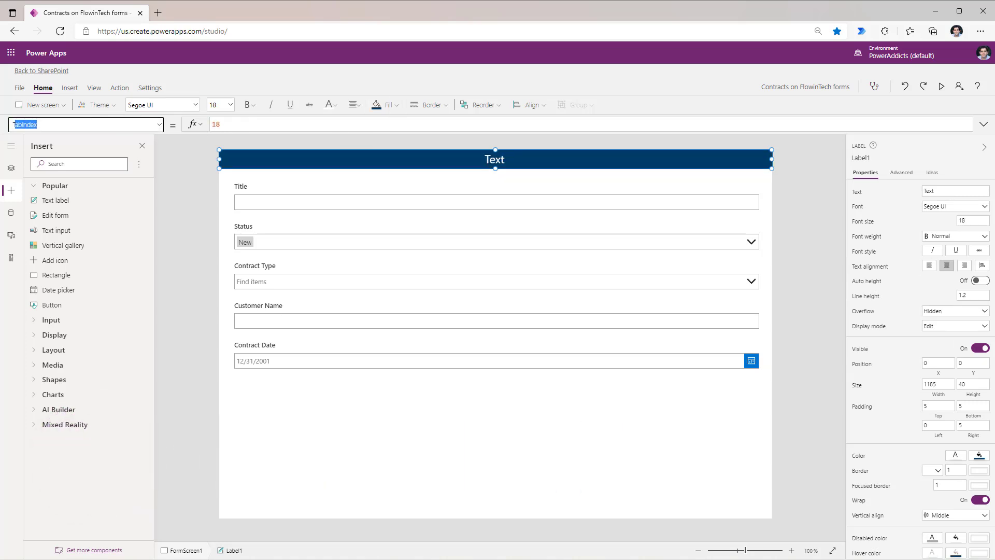
{"action": "key", "text": "Return"}
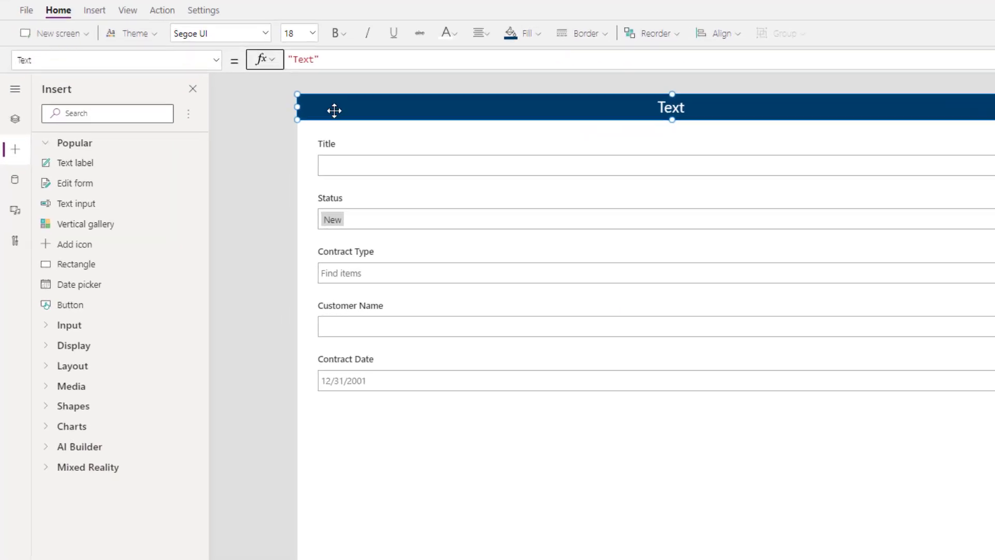
{"action": "left_click", "coordinate": [15, 124]}
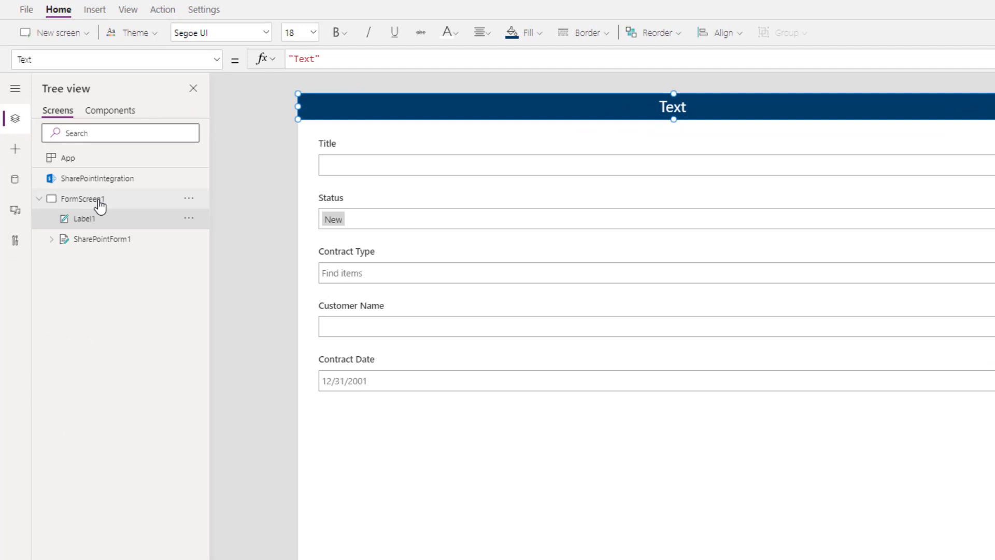
{"action": "left_click", "coordinate": [75, 181]}
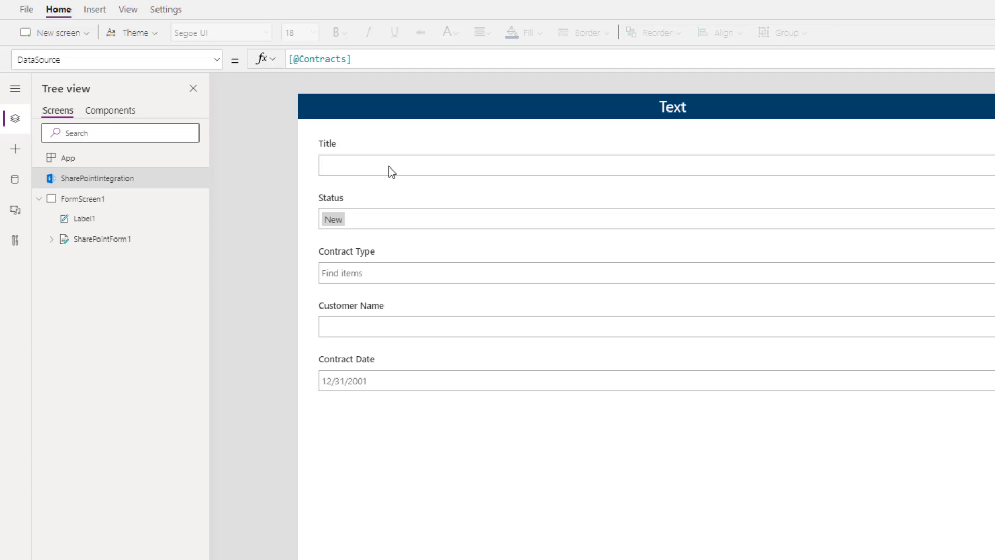
Set the header label's Text property to SharePointIntegration.Selected.Name
{"action": "left_click", "coordinate": [651, 105]}
{"action": "left_click", "coordinate": [336, 55]}
{"action": "key", "text": "ctrl+a"}
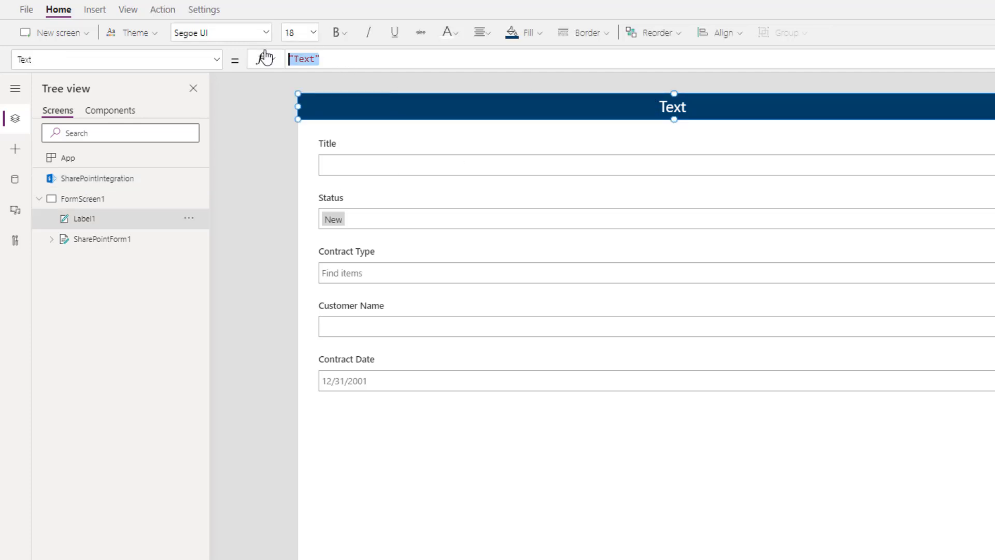
{"action": "type", "text": "share"}
{"action": "key", "text": "Down"}
{"action": "key", "text": "Down"}
{"action": "key", "text": "Tab"}
{"action": "type", "text": "."}
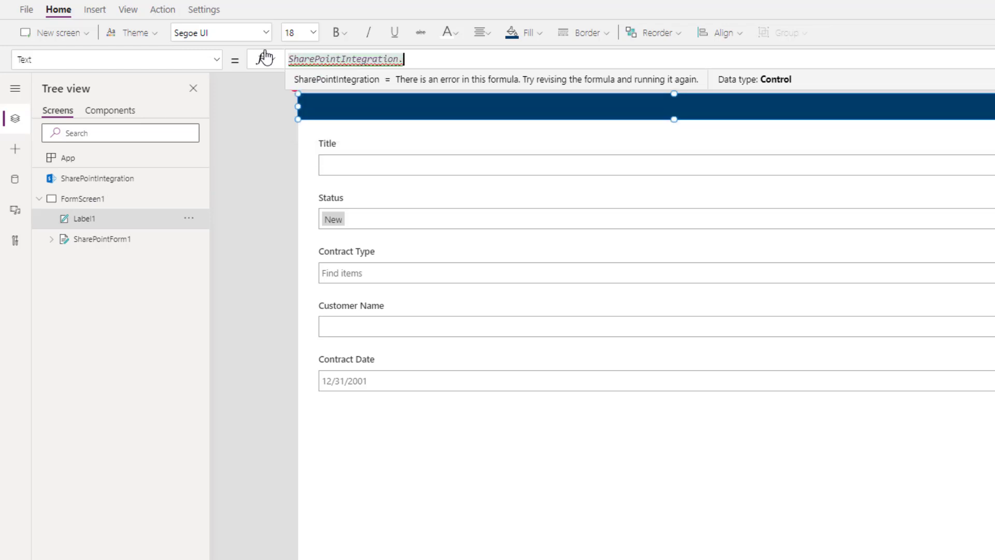
{"action": "key", "text": "Down"}
{"action": "key", "text": "Down"}
{"action": "key", "text": "Up"}
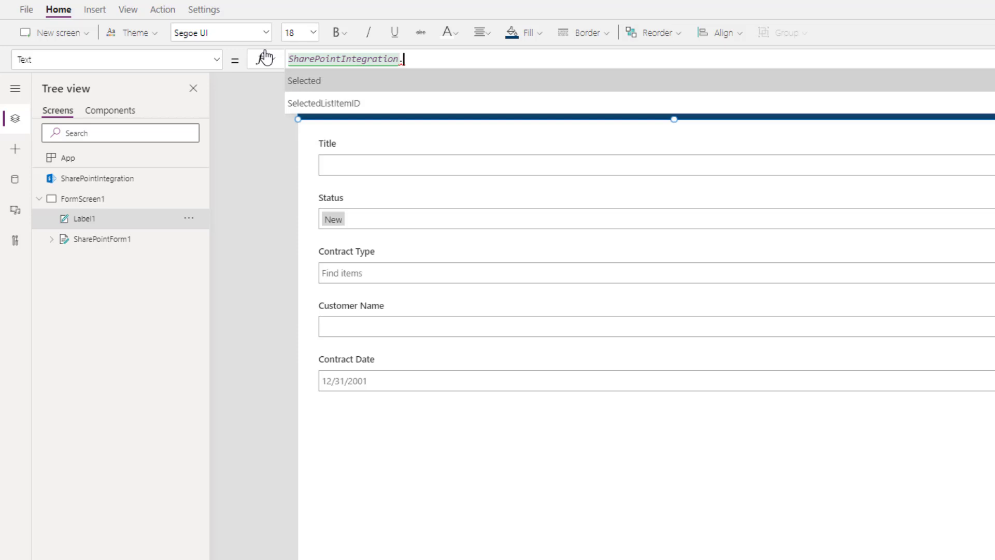
{"action": "key", "text": "Tab"}
{"action": "type", "text": ".name"}
{"action": "key", "text": "Tab"}
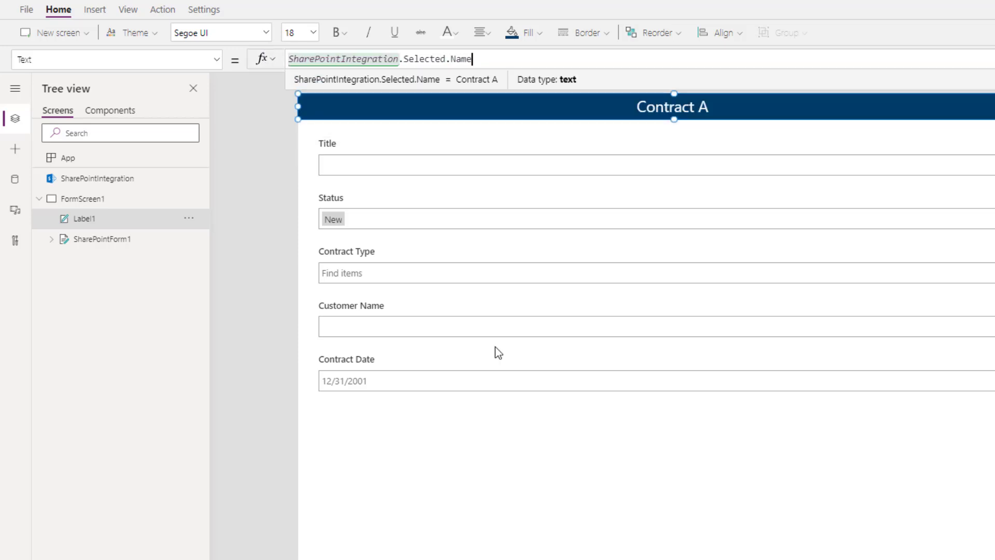
Display the formula of the Item property of SharePointForm1
{"action": "left_click", "coordinate": [520, 449]}
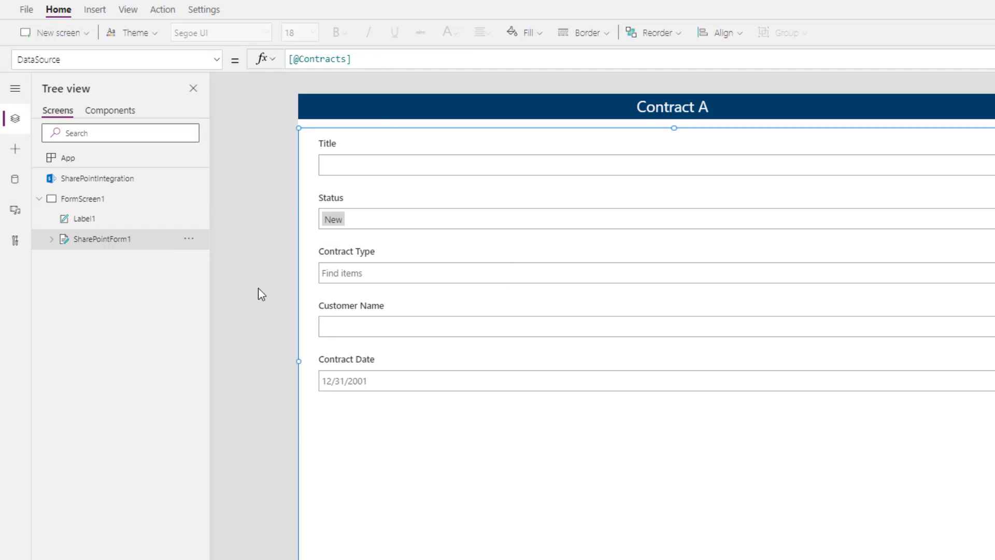
{"action": "left_click", "coordinate": [39, 59]}
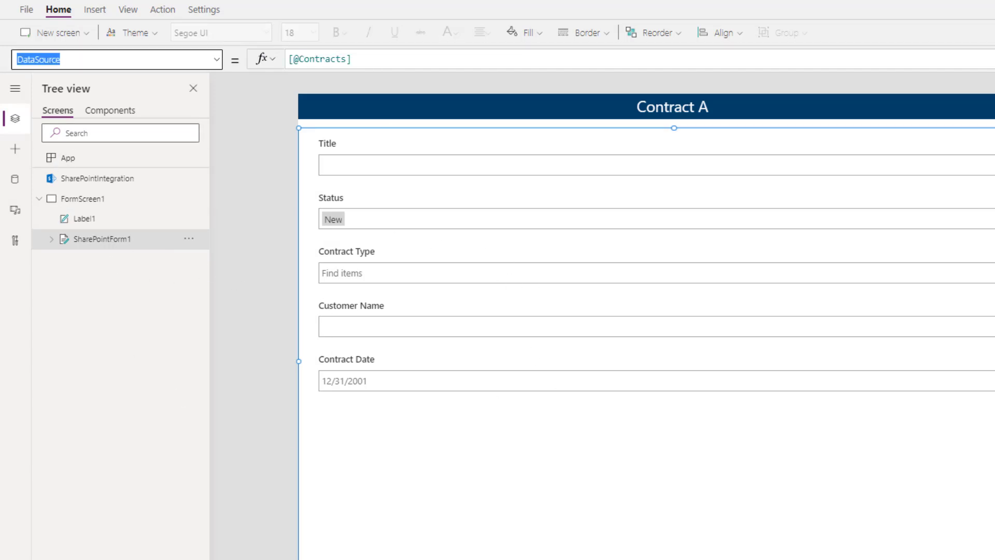
{"action": "type", "text": "I"}
{"action": "key", "text": "Return"}
{"action": "key", "text": "Tab"}
{"action": "key", "text": "Tab"}
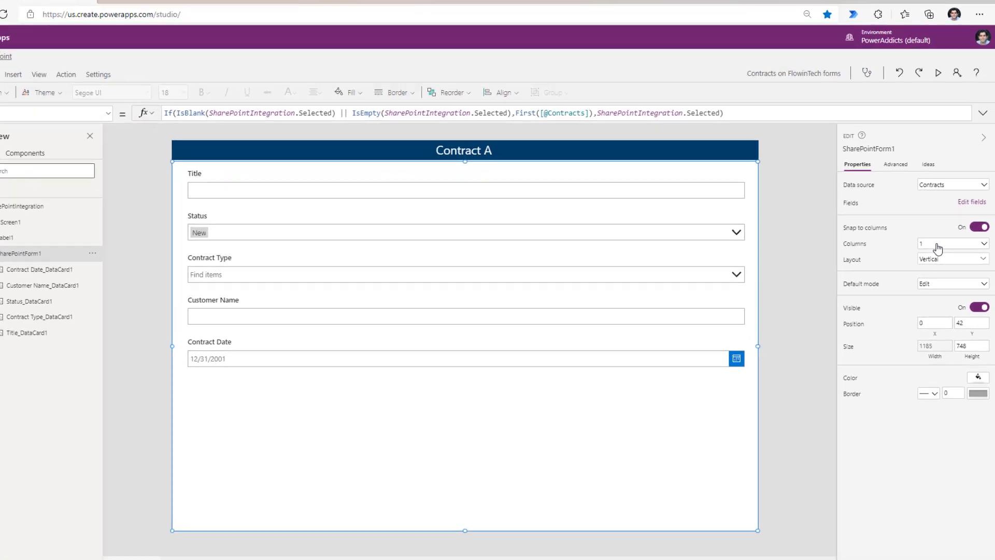
Set the number of columns of SharePointForm1 to 2
{"action": "left_click", "coordinate": [941, 251]}
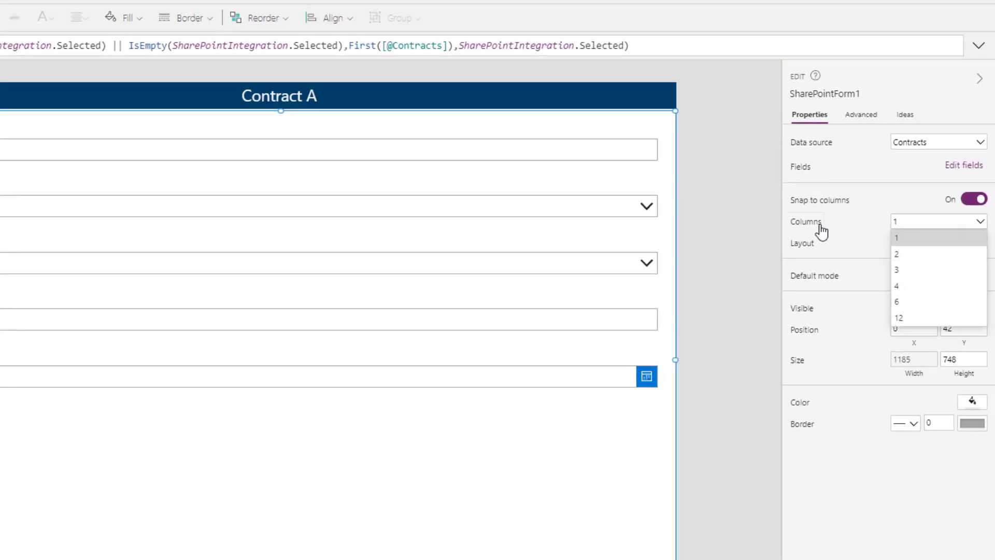
{"action": "left_click", "coordinate": [824, 228]}
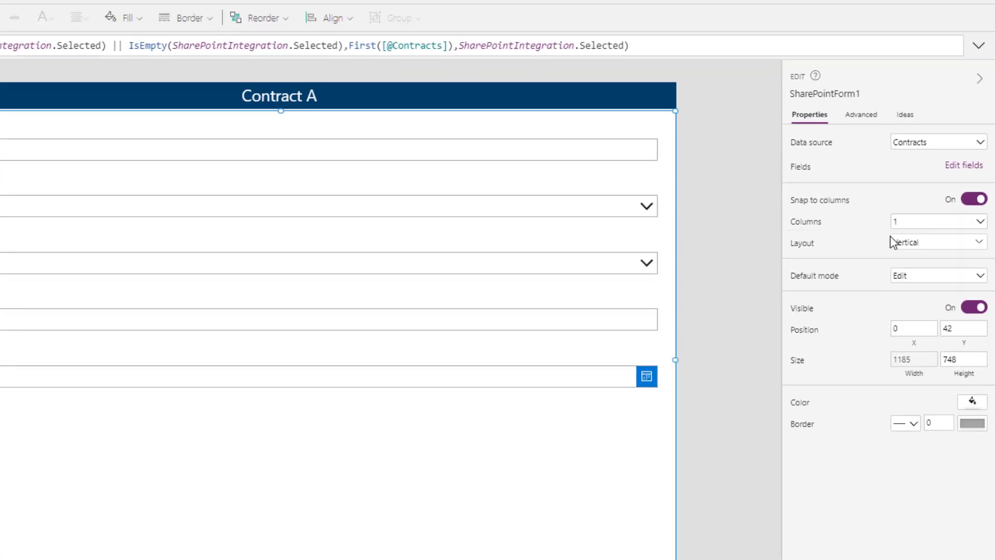
{"action": "left_click", "coordinate": [901, 223]}
{"action": "left_click", "coordinate": [901, 253]}
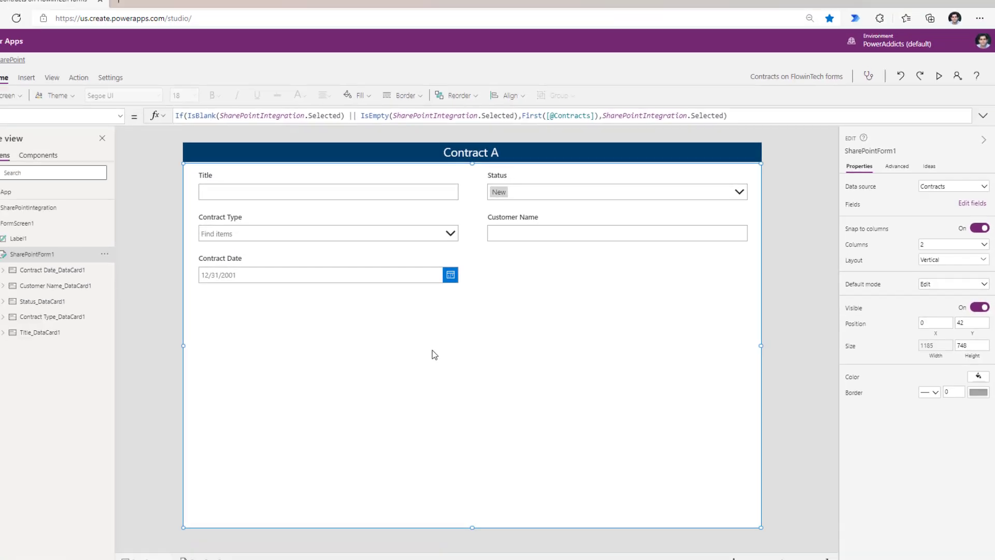
Shrink the form to about 676 by 360 below the header and widen the Title card to span both columns
{"action": "left_click_drag", "start_coordinate": [761, 346], "coordinate": [534, 346]}
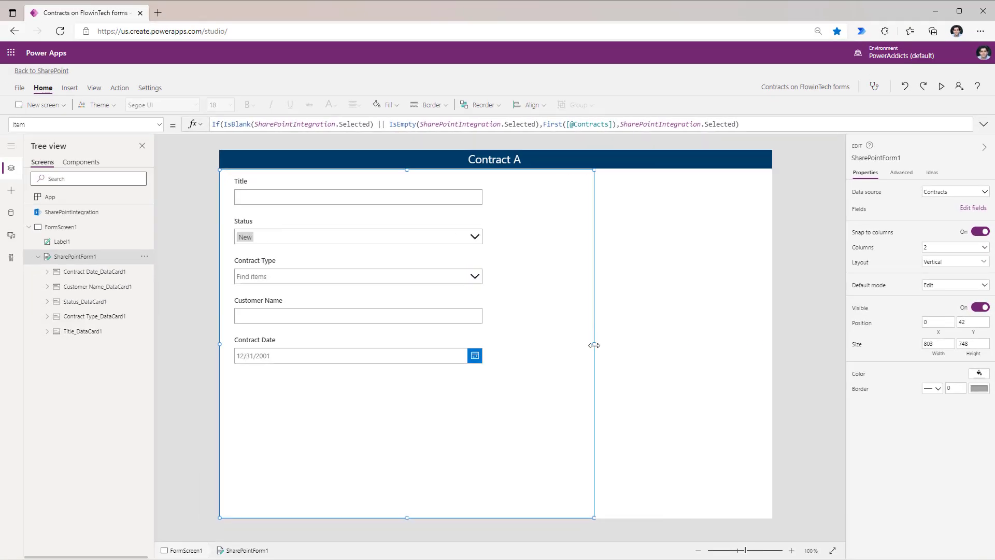
{"action": "left_click_drag", "start_coordinate": [377, 170], "coordinate": [381, 195]}
{"action": "left_click_drag", "start_coordinate": [375, 511], "coordinate": [376, 361]}
{"action": "left_click", "coordinate": [372, 224]}
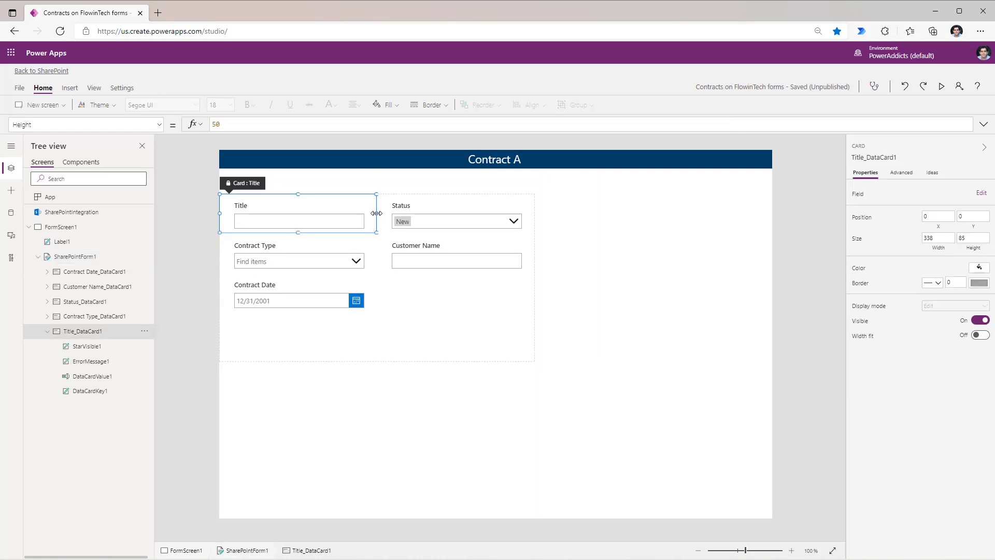
{"action": "left_click_drag", "start_coordinate": [378, 214], "coordinate": [505, 220]}
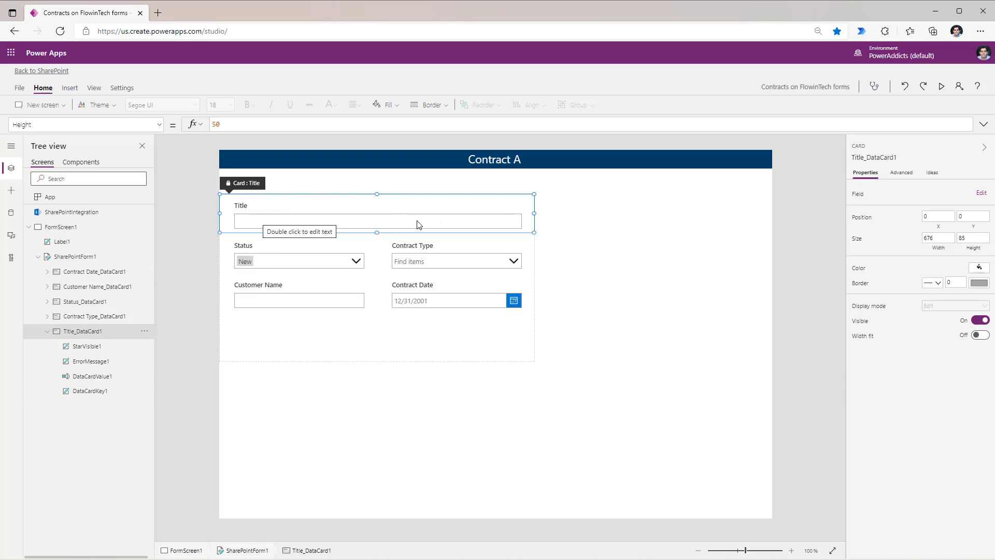
Narrow the form to 589 wide to match the Properties header button, and view that button's settings
{"action": "left_click", "coordinate": [412, 341]}
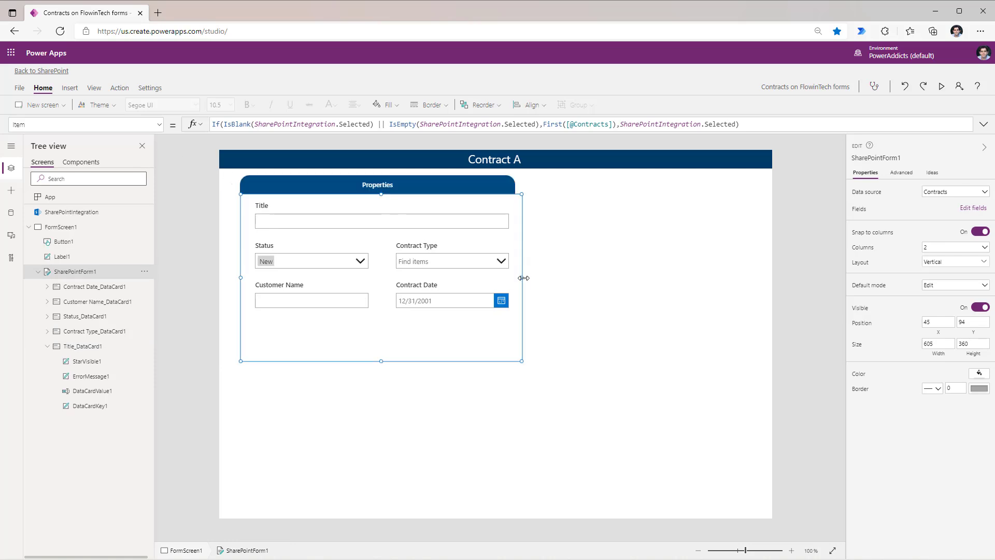
{"action": "left_click_drag", "start_coordinate": [523, 278], "coordinate": [514, 277]}
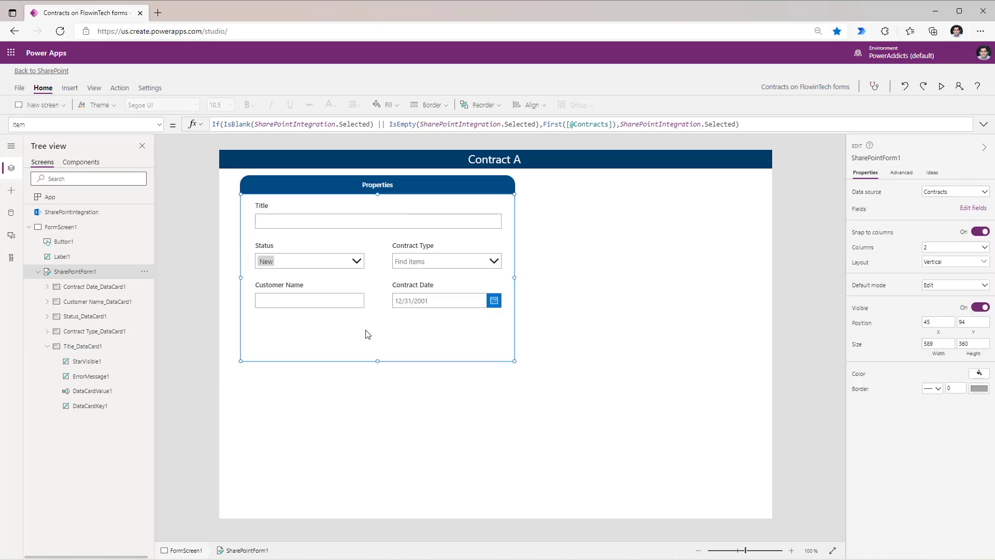
{"action": "left_click", "coordinate": [318, 187]}
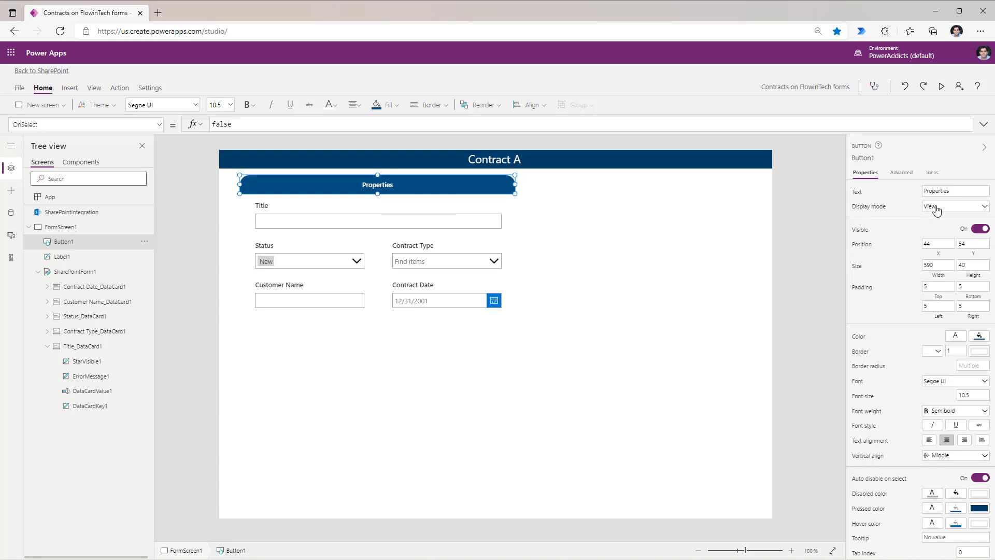
{"action": "left_click", "coordinate": [365, 288]}
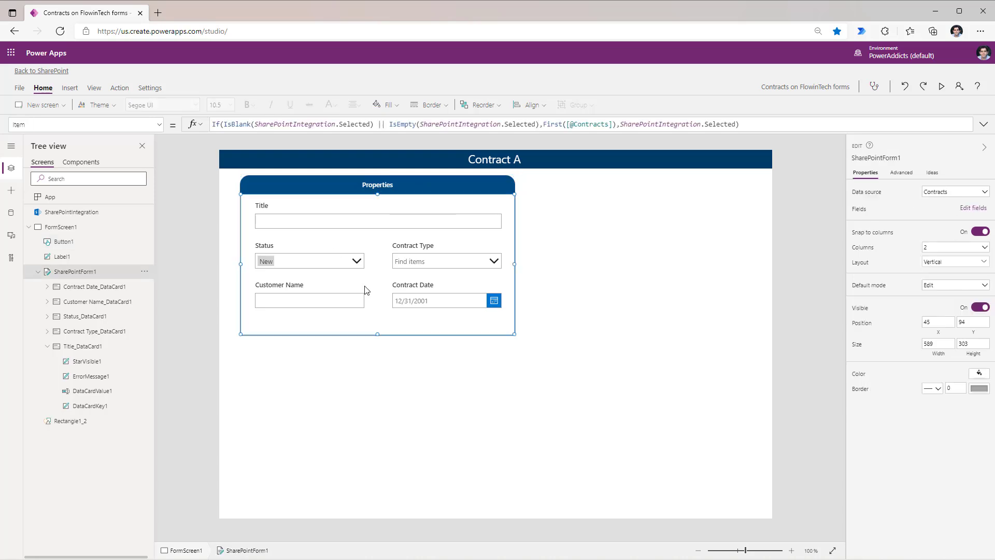
Unlock the Title card and set its Required property to true
{"action": "left_click", "coordinate": [293, 212]}
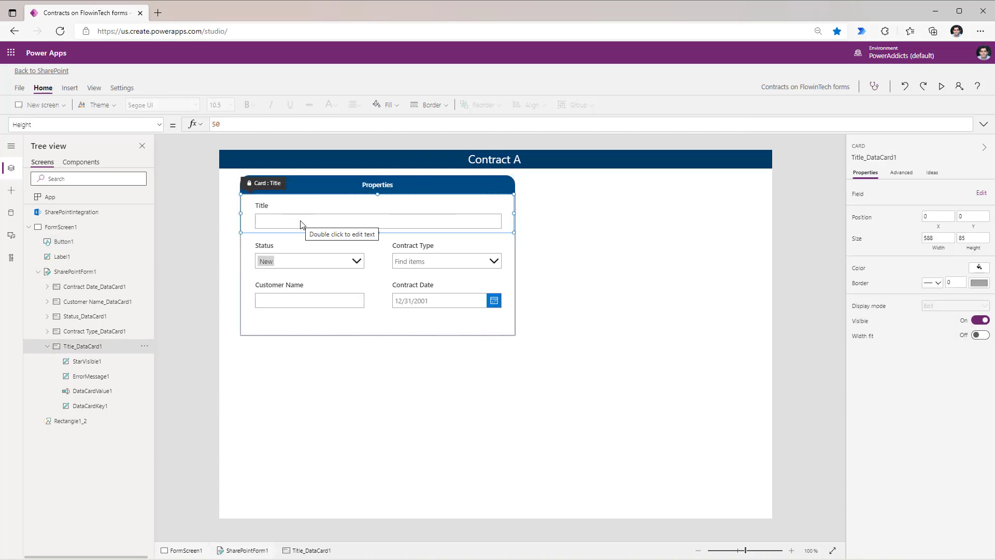
{"action": "left_click", "coordinate": [906, 174]}
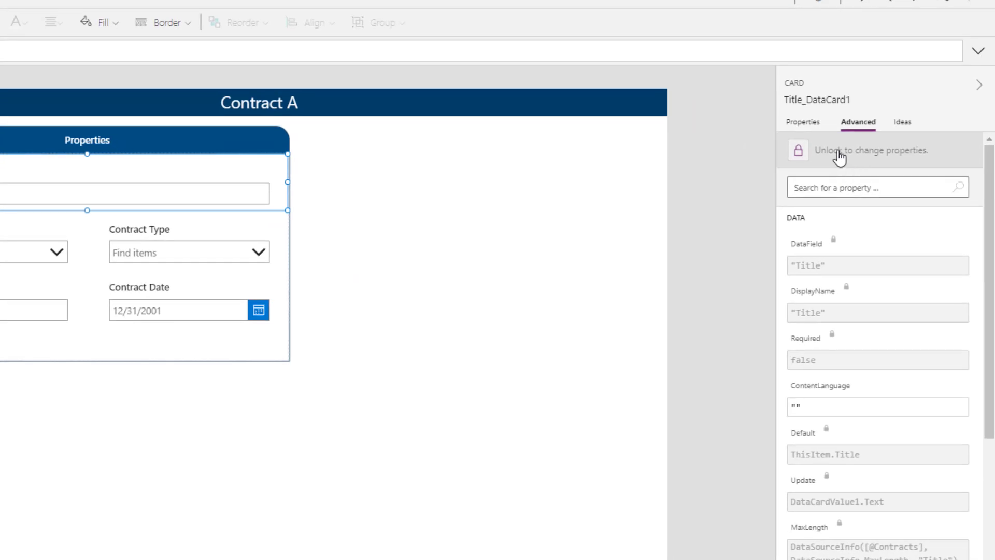
{"action": "left_click", "coordinate": [839, 156]}
{"action": "left_click", "coordinate": [863, 129]}
{"action": "left_click", "coordinate": [847, 150]}
{"action": "type", "text": "requi"}
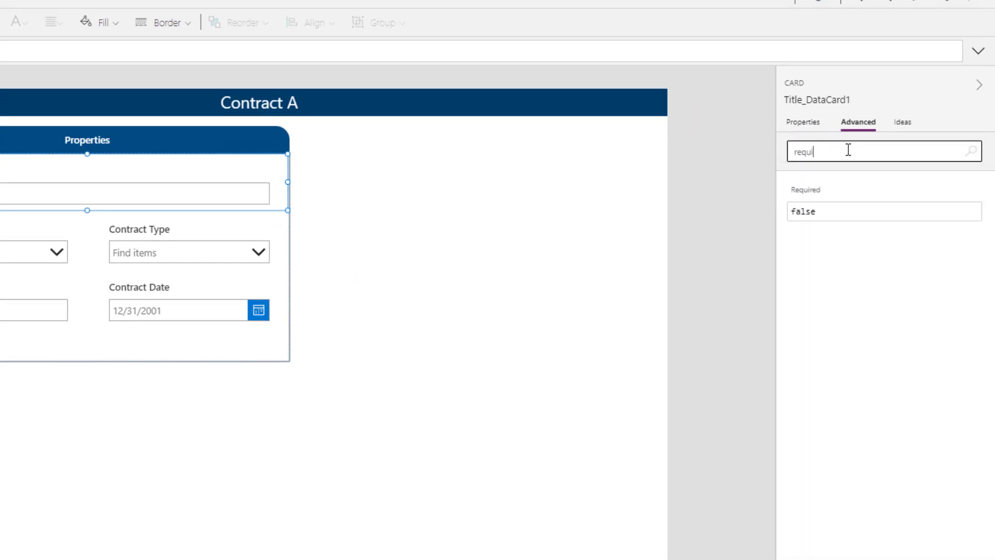
{"action": "left_click", "coordinate": [832, 212]}
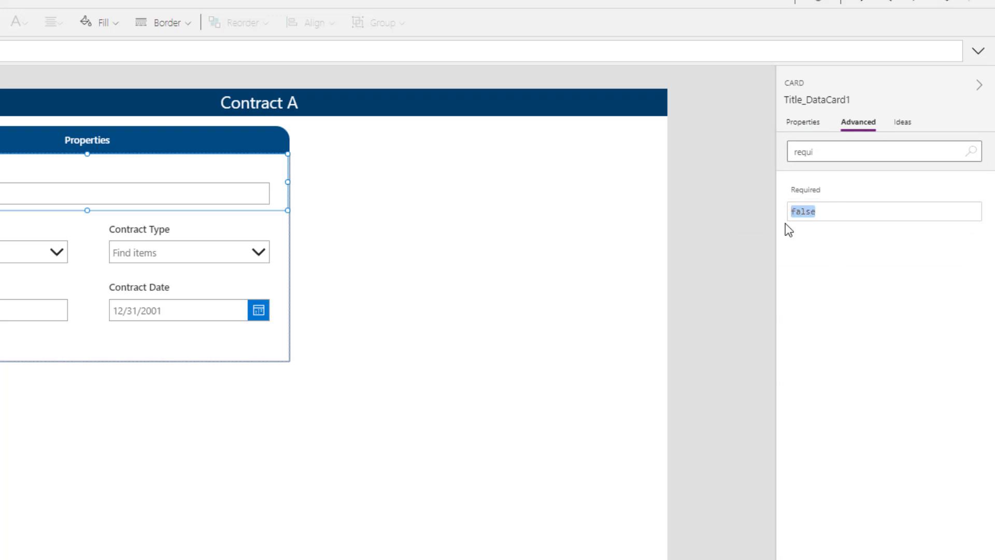
{"action": "type", "text": "true"}
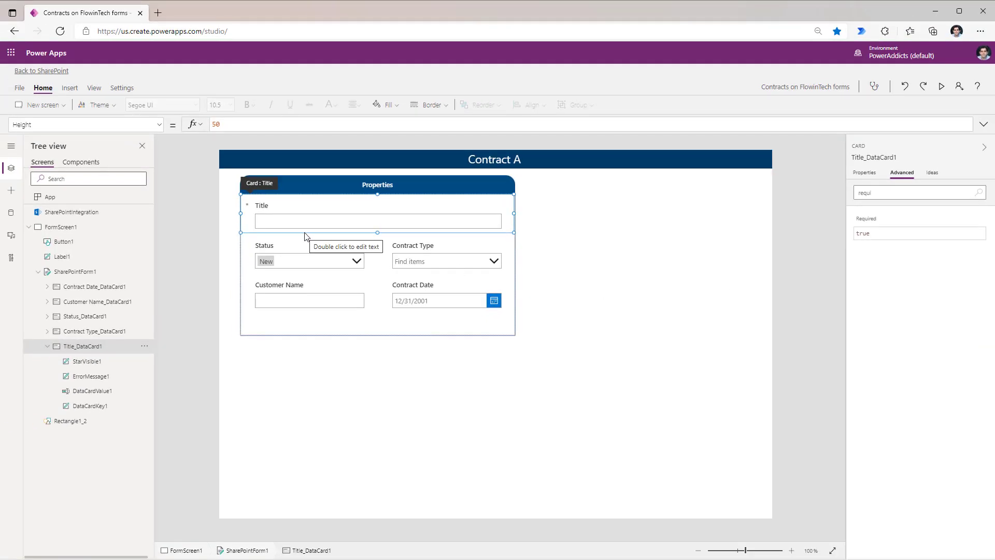
Move the Contract Date card ahead of the Status card in the form's last row
{"action": "left_click", "coordinate": [423, 254]}
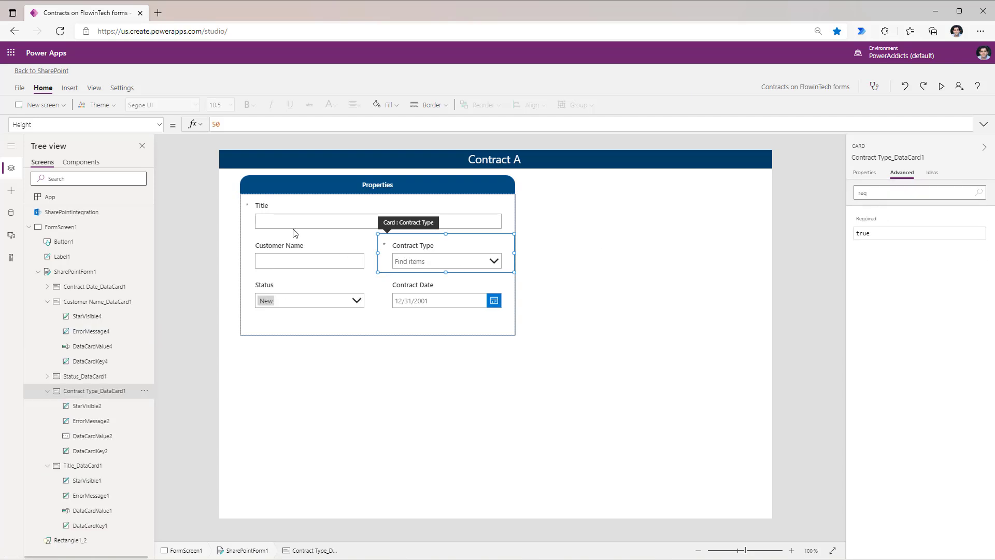
{"action": "left_click", "coordinate": [272, 290]}
{"action": "left_click", "coordinate": [399, 276]}
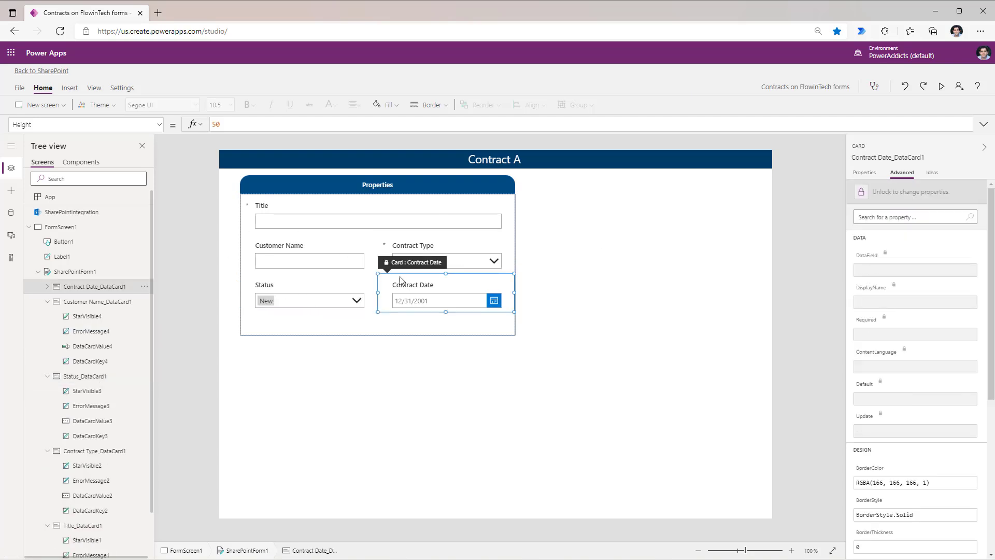
{"action": "left_click_drag", "start_coordinate": [389, 273], "coordinate": [264, 277]}
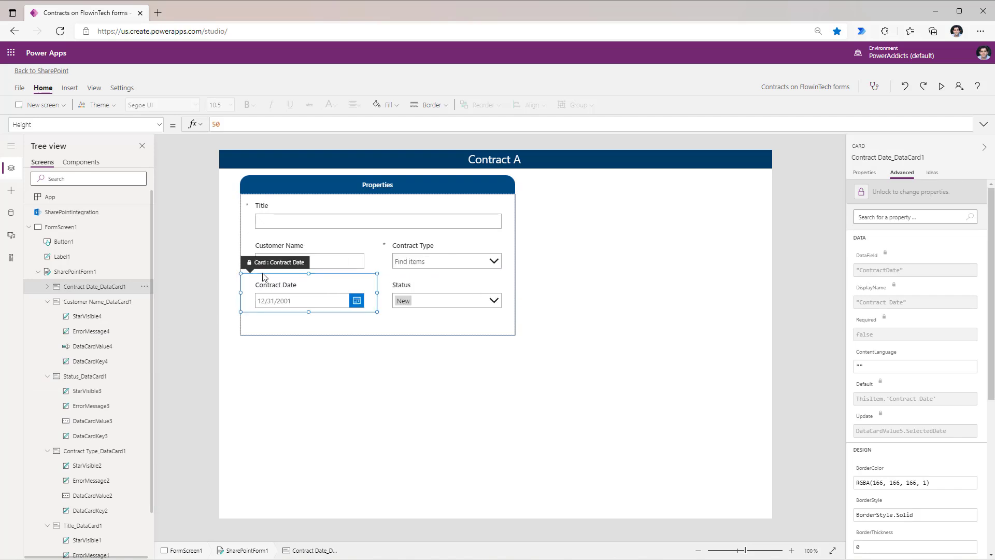
View the Contract Document Preview header button and the bordered rectangle beneath it
{"action": "left_click", "coordinate": [777, 229]}
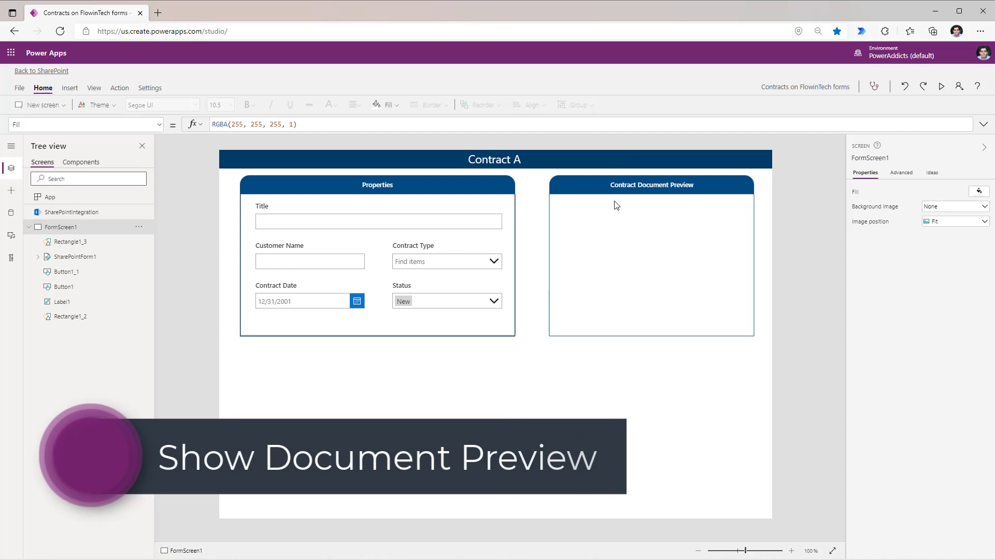
{"action": "left_click", "coordinate": [588, 184]}
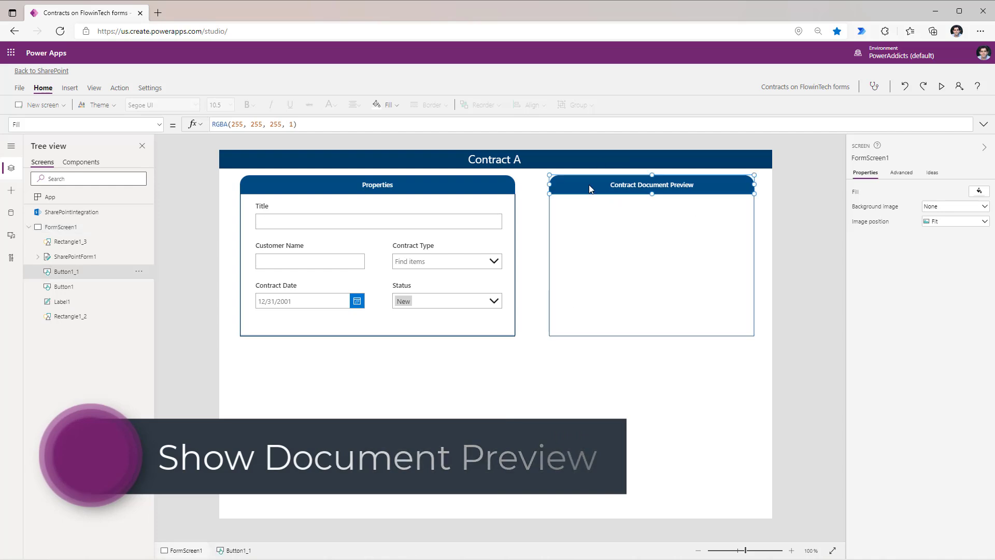
{"action": "left_click", "coordinate": [589, 282]}
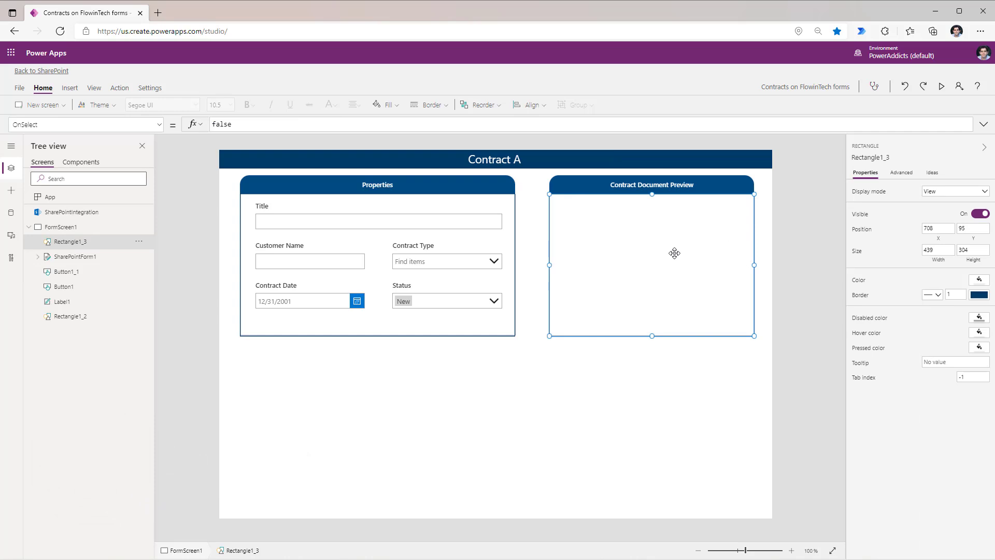
{"action": "left_click", "coordinate": [695, 353]}
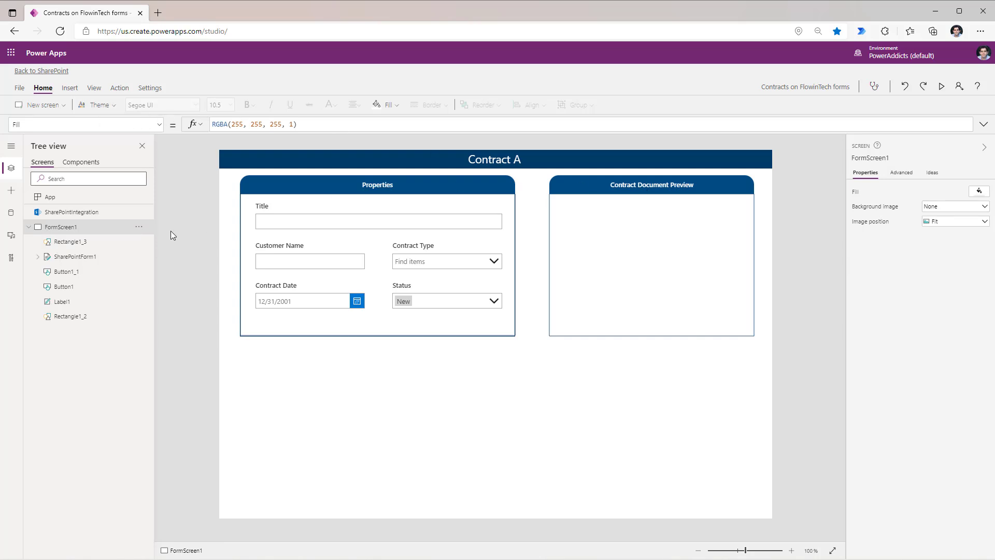
Insert an image control and fit it into the rectangle under the Contract Document Preview header, 439 wide by 305 high
{"action": "left_click", "coordinate": [11, 190]}
{"action": "left_click", "coordinate": [60, 163]}
{"action": "type", "text": "image"}
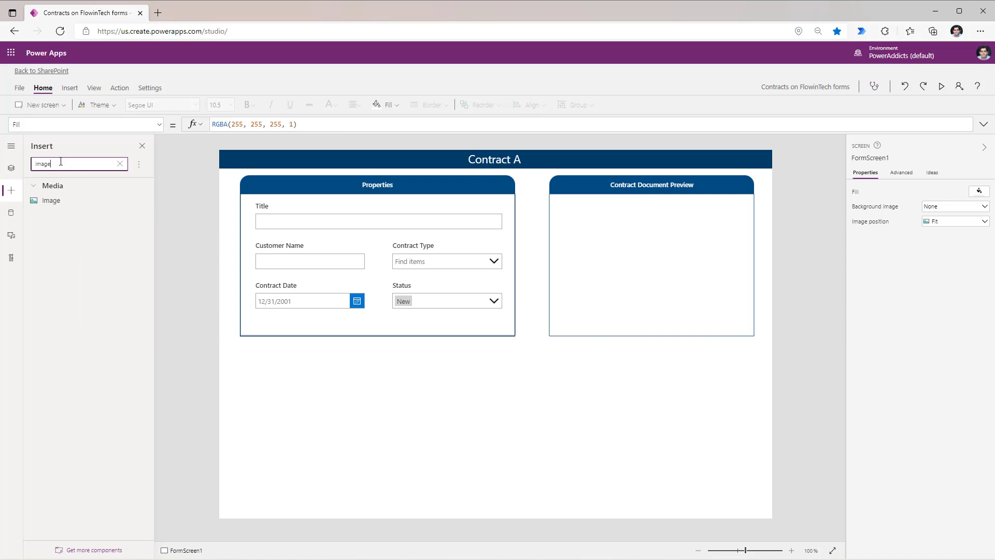
{"action": "left_click", "coordinate": [52, 200]}
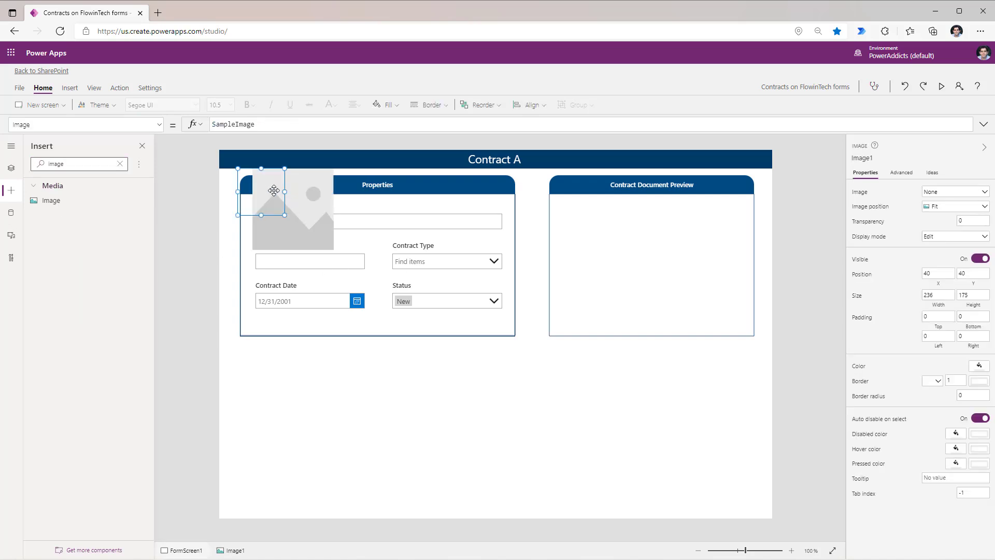
{"action": "left_click_drag", "start_coordinate": [274, 190], "coordinate": [623, 226]}
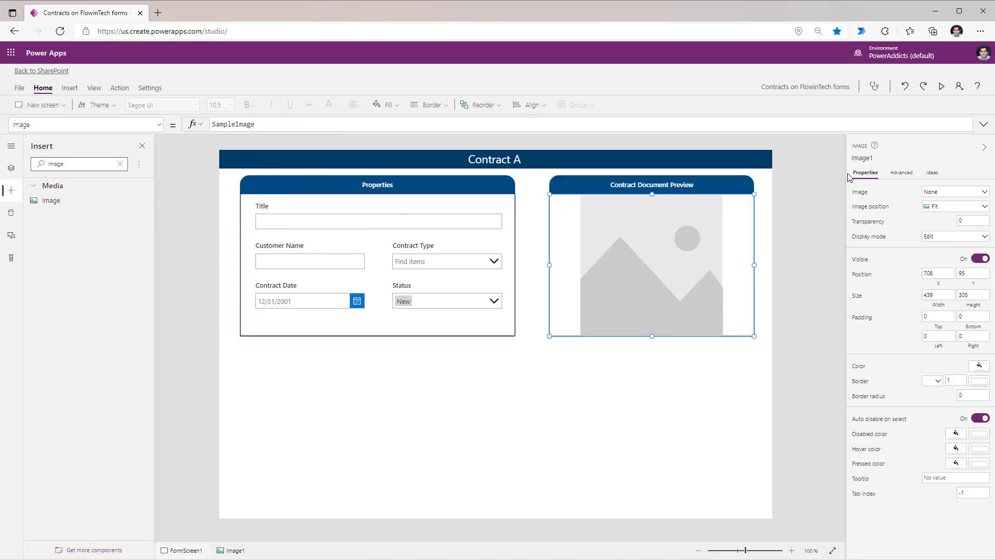
Set the preview image's source formula to SharePointIntegration.Selected.Thumbnail.Large
{"action": "double_click", "coordinate": [252, 125]}
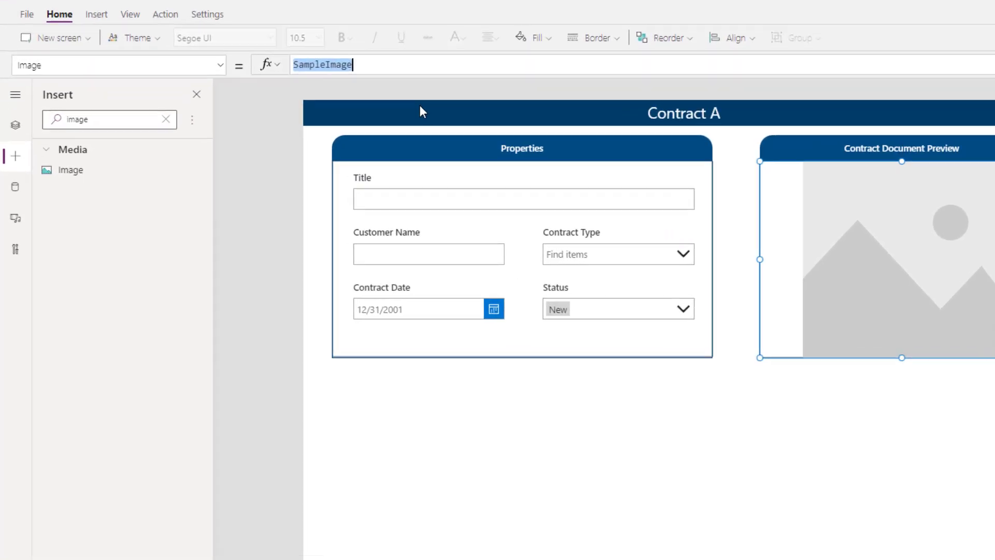
{"action": "type", "text": "sh"}
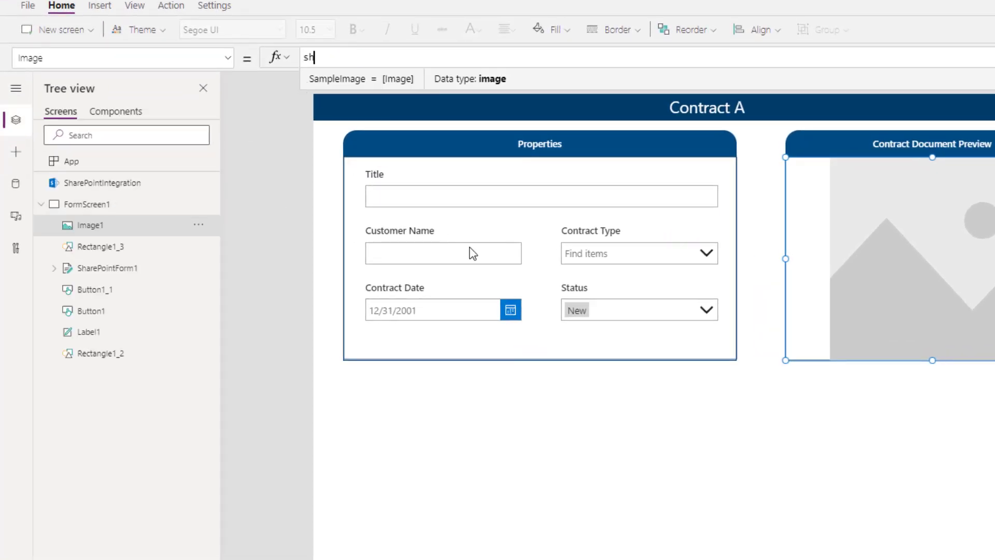
{"action": "type", "text": "arepoi"}
{"action": "key", "text": "Tab"}
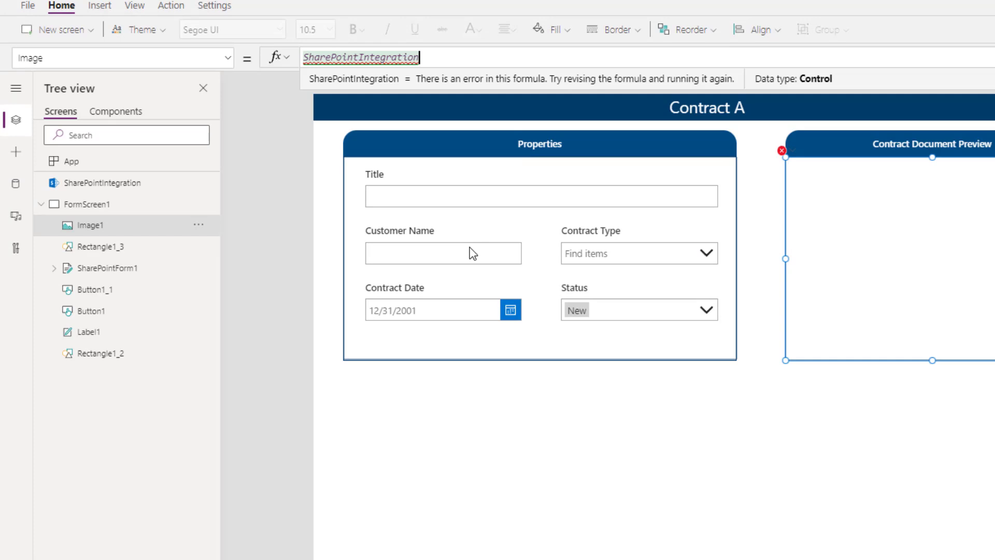
{"action": "type", "text": "."}
{"action": "key", "text": "Tab"}
{"action": "type", "text": ".thu"}
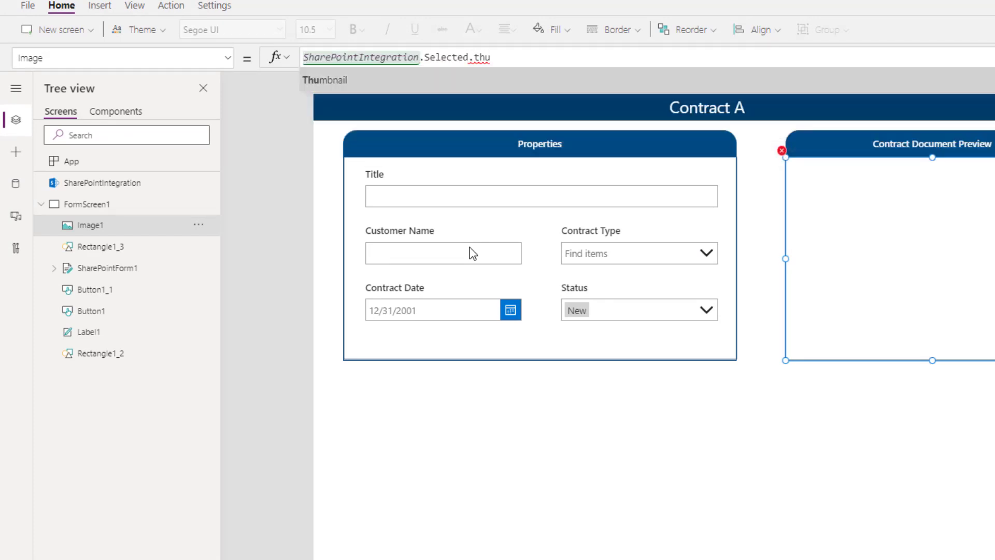
{"action": "key", "text": "Tab"}
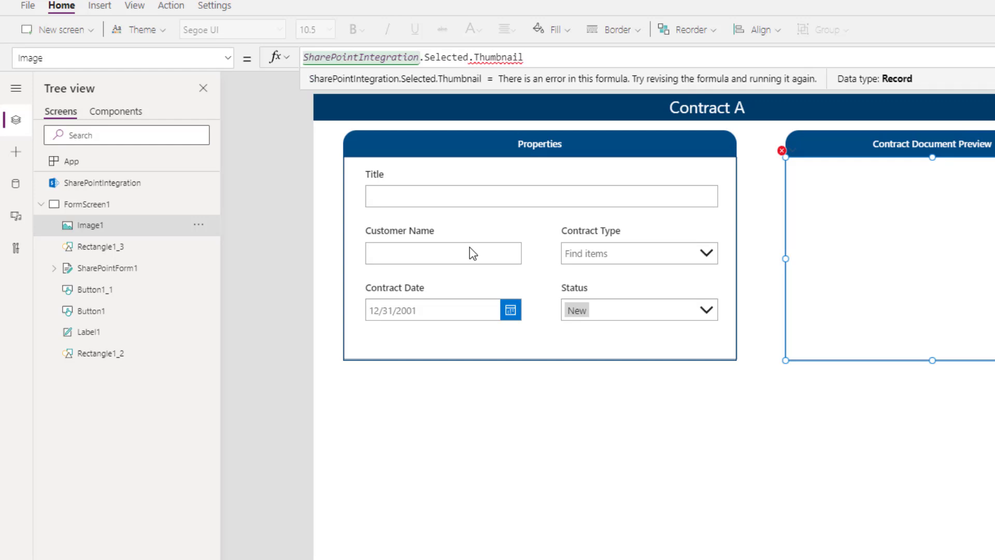
{"action": "type", "text": "."}
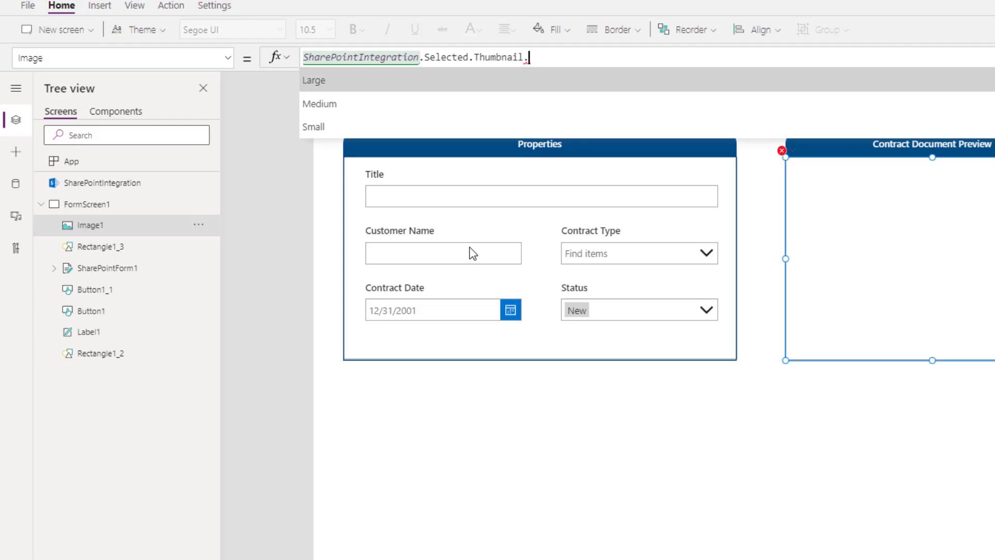
{"action": "key", "text": "Tab"}
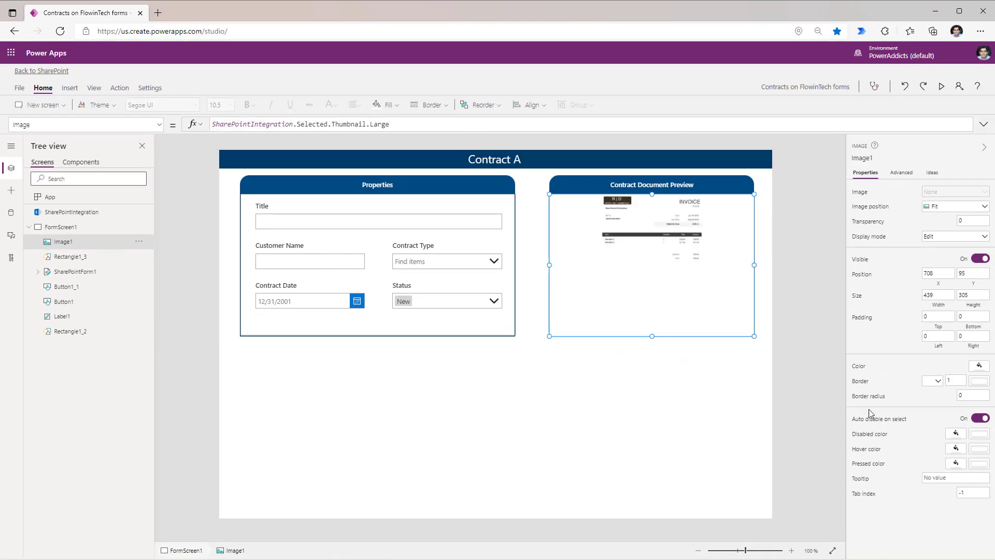
Give the document preview image a light blue background colour from the theme colours
{"action": "left_click", "coordinate": [979, 366]}
{"action": "left_click", "coordinate": [978, 367]}
{"action": "left_click", "coordinate": [979, 368]}
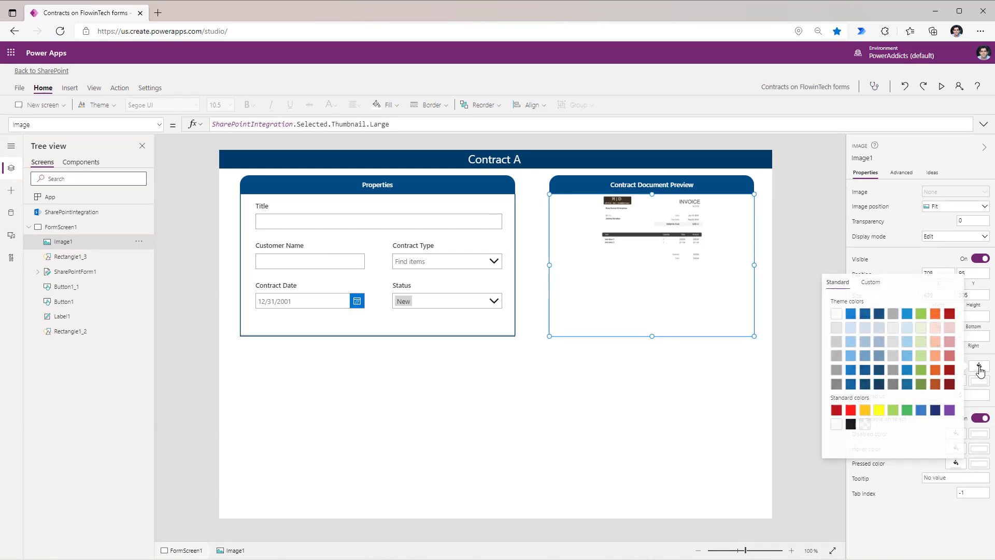
{"action": "left_click", "coordinate": [851, 328]}
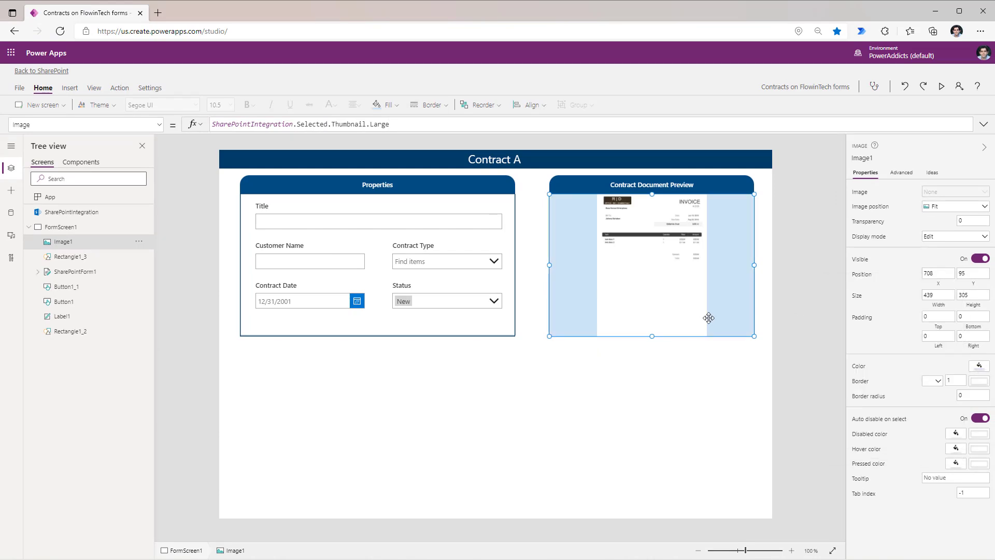
{"action": "left_click", "coordinate": [717, 400]}
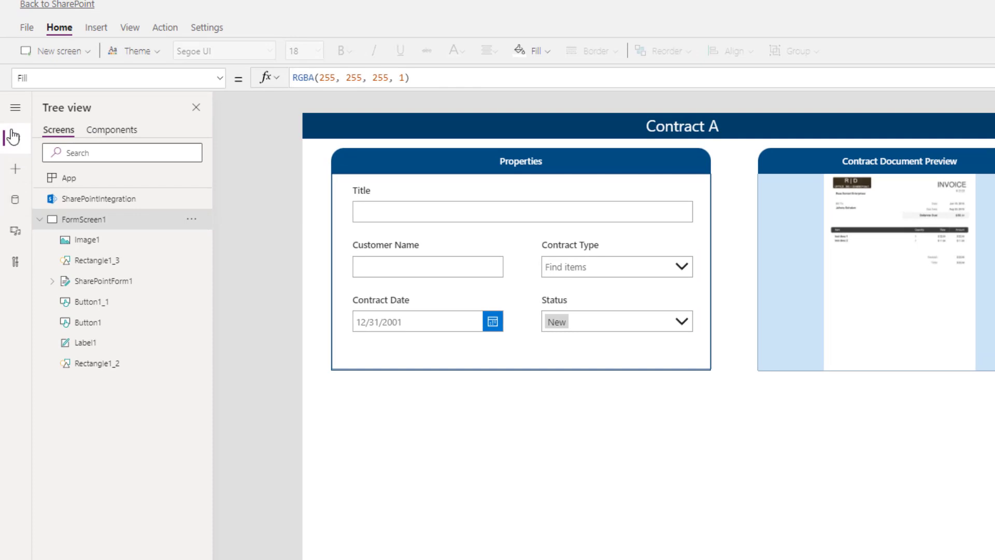
View the app's data sources, and switch to the FlowinTech SharePoint site to create a blank list named Checklist
{"action": "left_click", "coordinate": [15, 202]}
{"action": "mouse_move", "coordinate": [83, 182]}
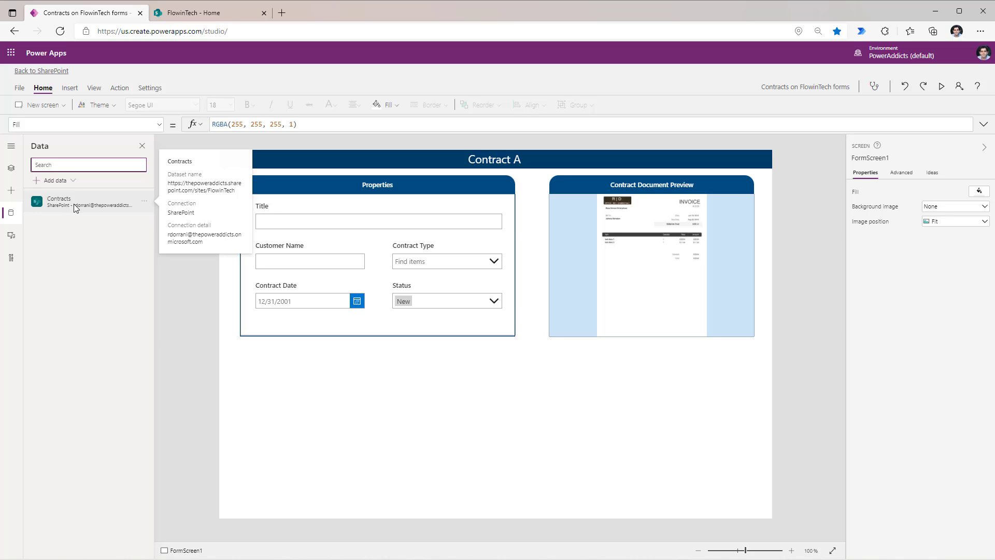
{"action": "left_click", "coordinate": [194, 13]}
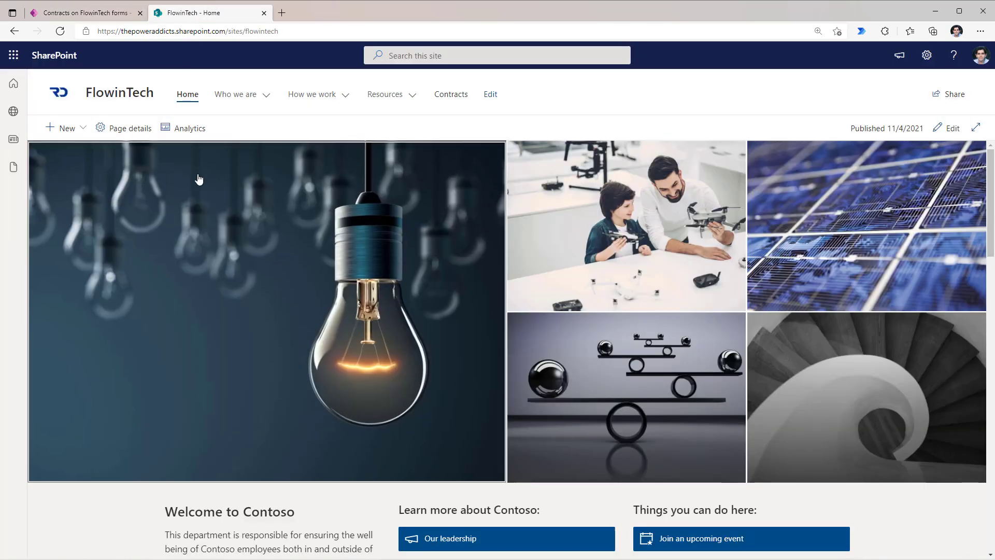
{"action": "left_click", "coordinate": [85, 131]}
{"action": "left_click", "coordinate": [78, 150]}
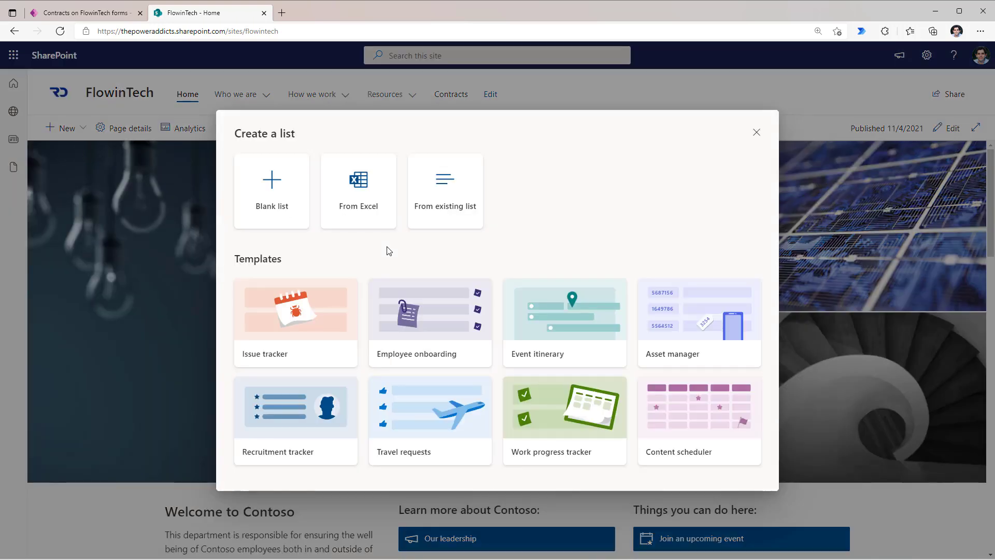
{"action": "left_click", "coordinate": [282, 200]}
{"action": "type", "text": "Checklist"}
{"action": "left_click", "coordinate": [454, 288]}
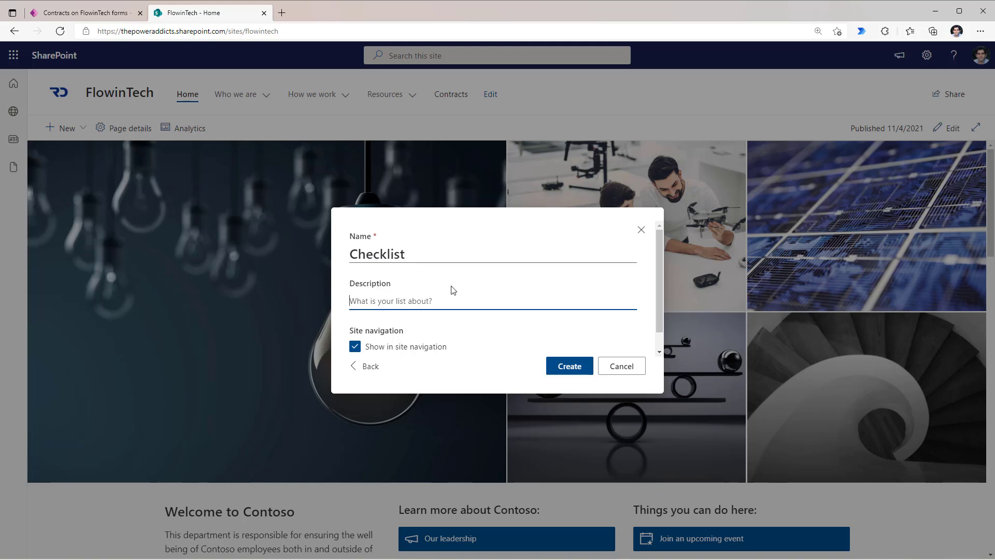
{"action": "left_click", "coordinate": [573, 366]}
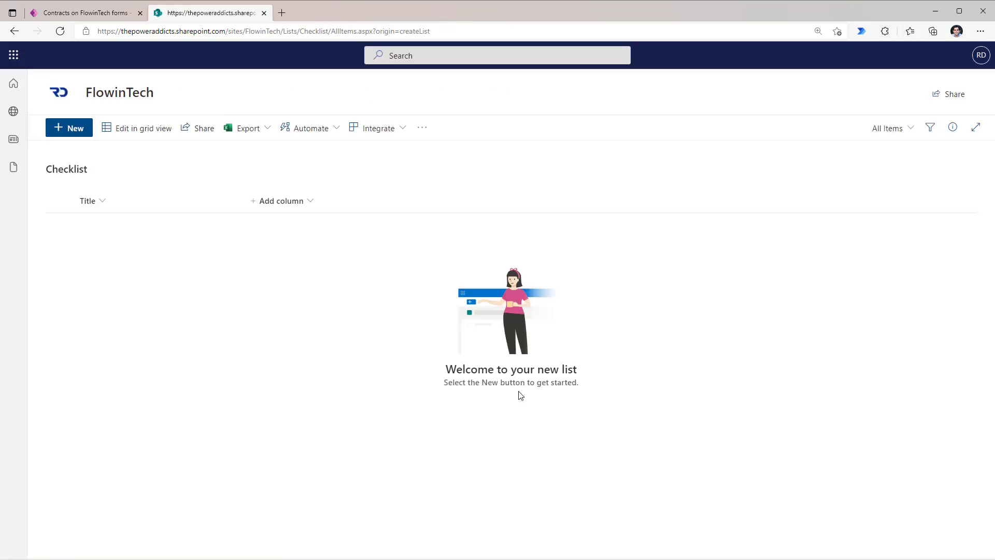
Add a Status choice column to the Checklist list with choices Open, Completed and On Hold, defaulting to Open
{"action": "left_click", "coordinate": [281, 200]}
{"action": "left_click", "coordinate": [299, 369]}
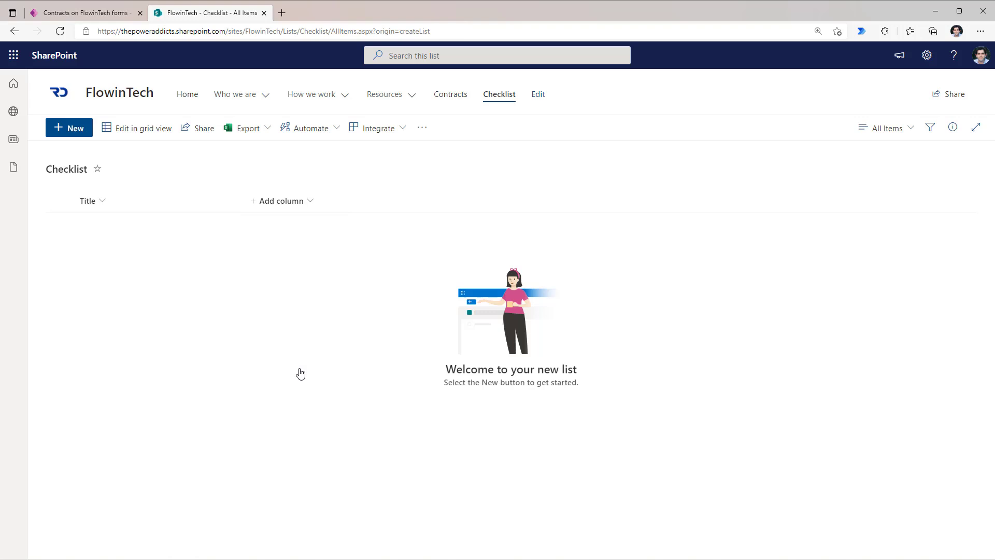
{"action": "type", "text": "Status"}
{"action": "left_click", "coordinate": [845, 255]}
{"action": "key", "text": "ctrl+a"}
{"action": "type", "text": "Open Completed On Hold"}
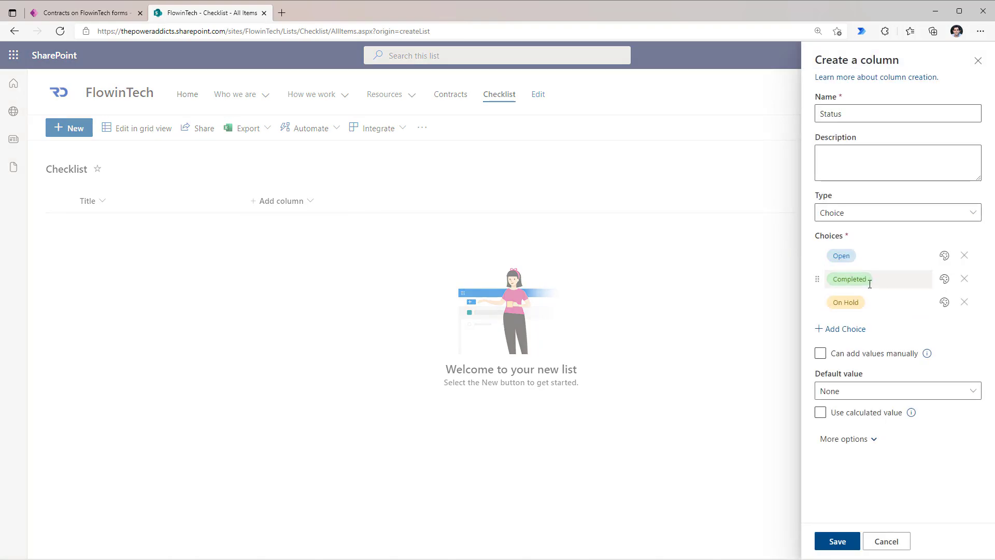
{"action": "left_click", "coordinate": [881, 392]}
{"action": "left_click", "coordinate": [857, 434]}
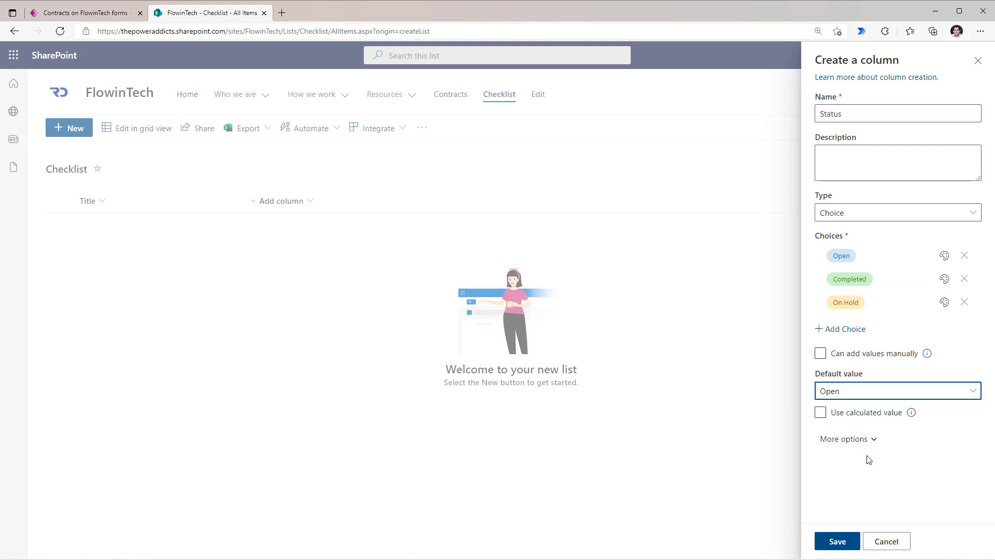
{"action": "left_click", "coordinate": [834, 541]}
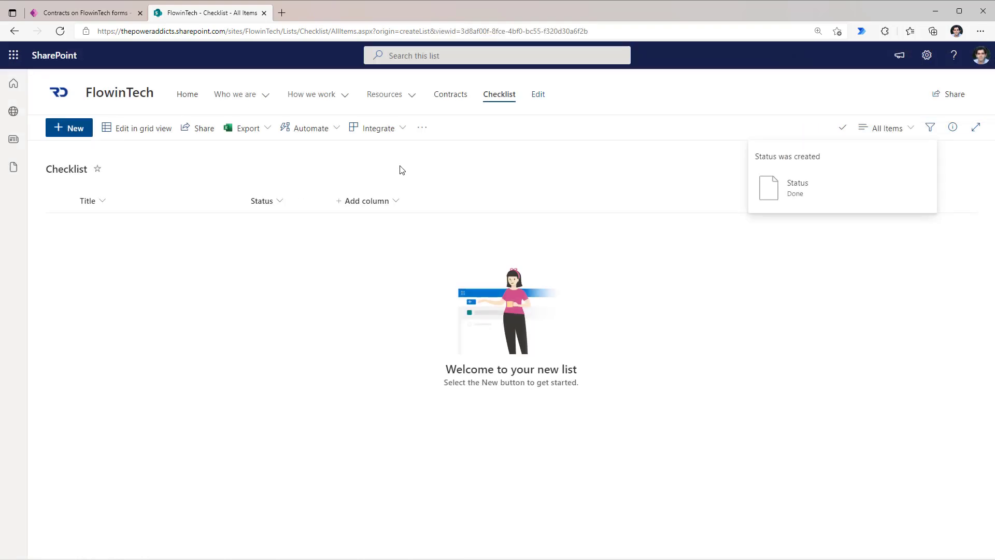
Add a number column named Doc ID to the Checklist list
{"action": "left_click", "coordinate": [398, 203]}
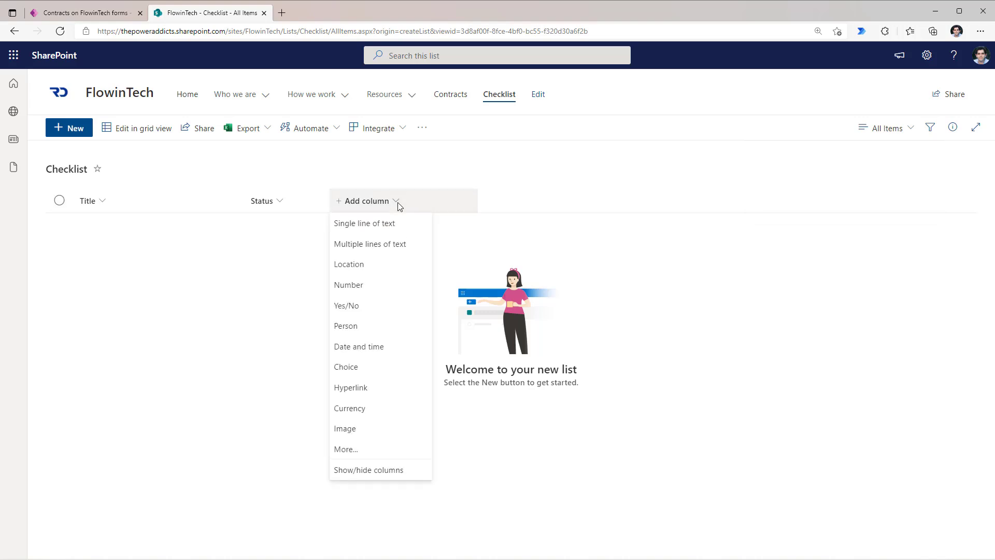
{"action": "left_click", "coordinate": [389, 228]}
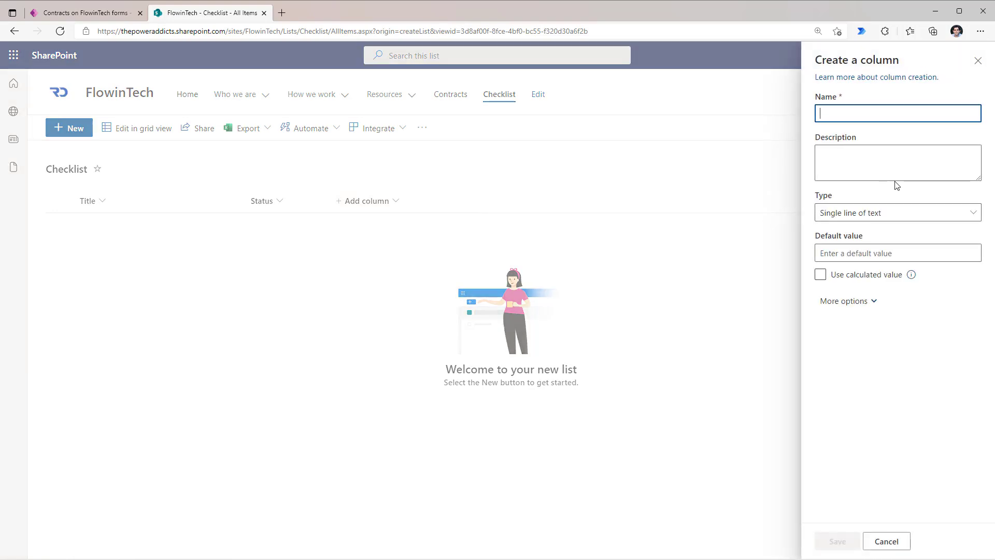
{"action": "type", "text": "Doc ID"}
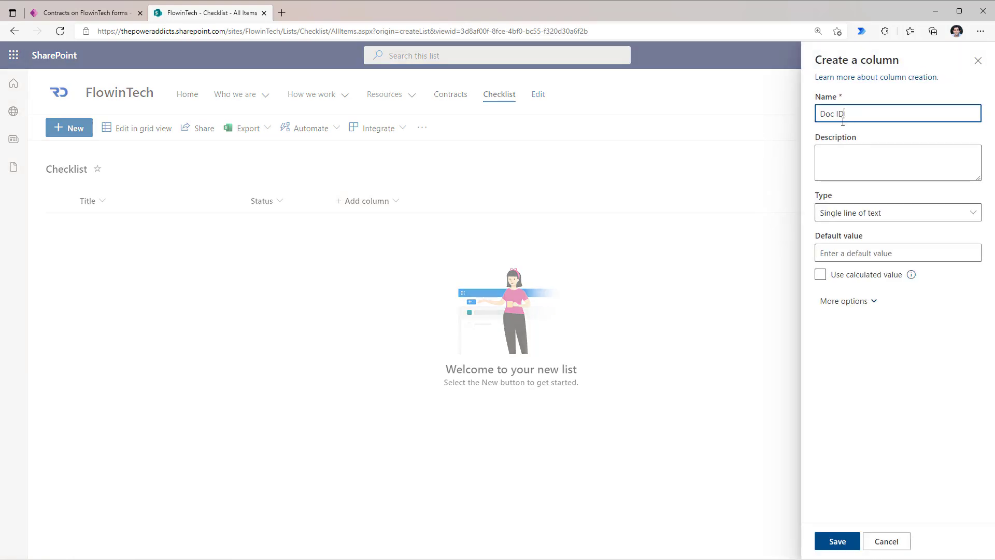
{"action": "left_click", "coordinate": [874, 209]}
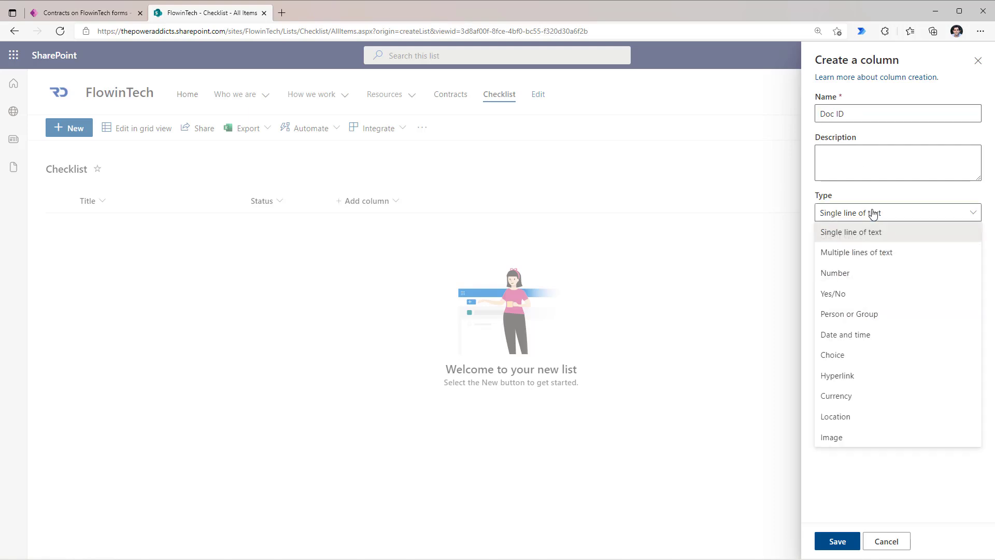
{"action": "left_click", "coordinate": [849, 285]}
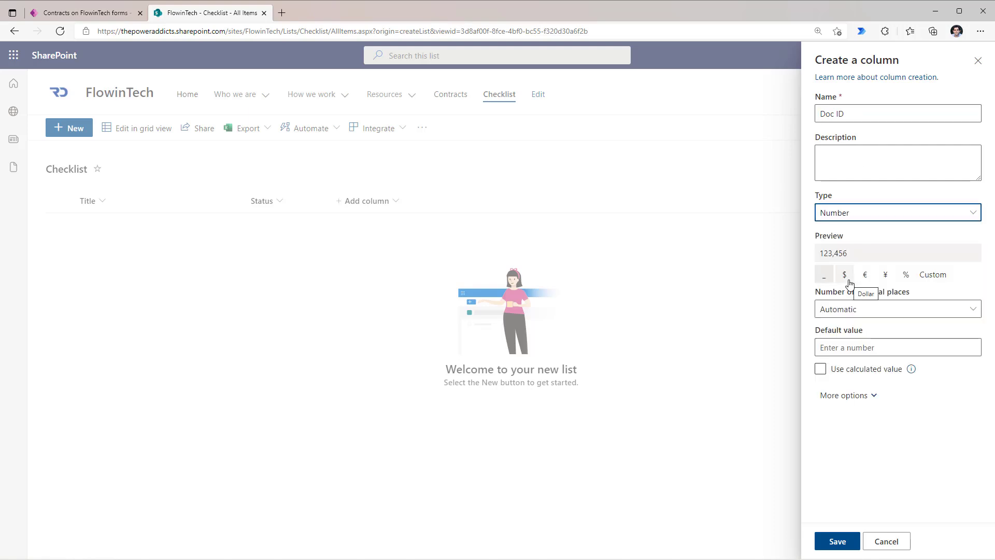
{"action": "left_click", "coordinate": [840, 542]}
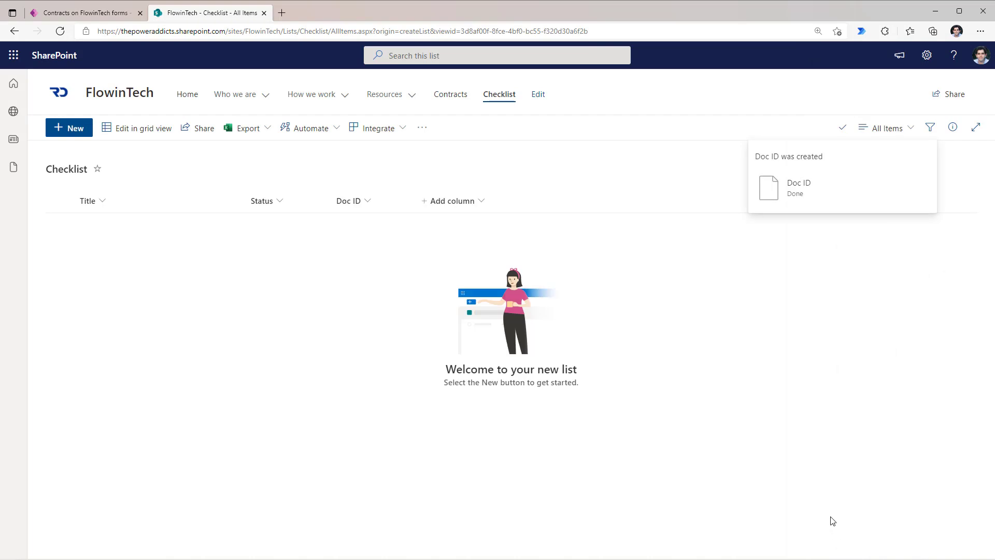
Switch back to Power Apps and connect the Checklist list from the FlowinTech SharePoint site as a data source
{"action": "left_click", "coordinate": [99, 15]}
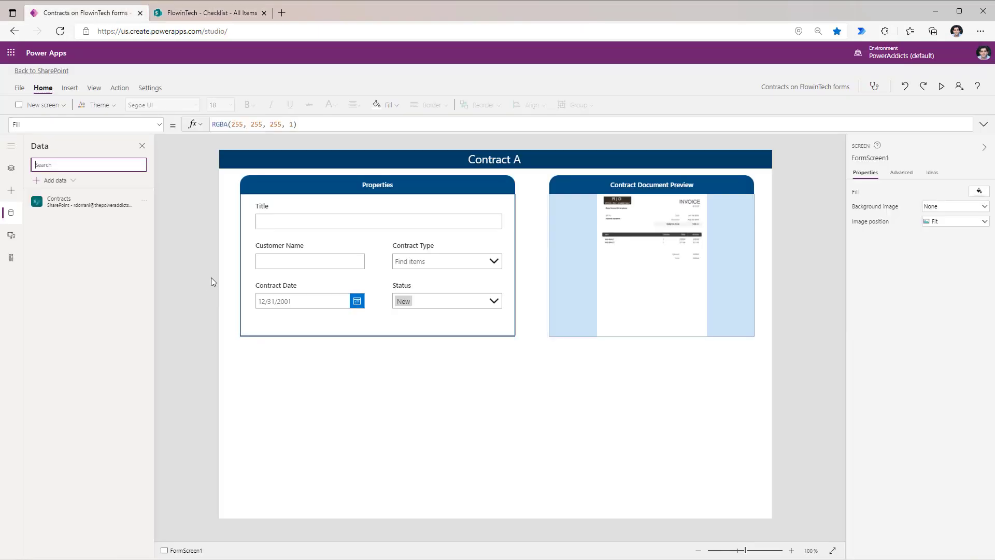
{"action": "left_click", "coordinate": [73, 181]}
{"action": "left_click", "coordinate": [72, 212]}
{"action": "type", "text": "SHAREPOINT"}
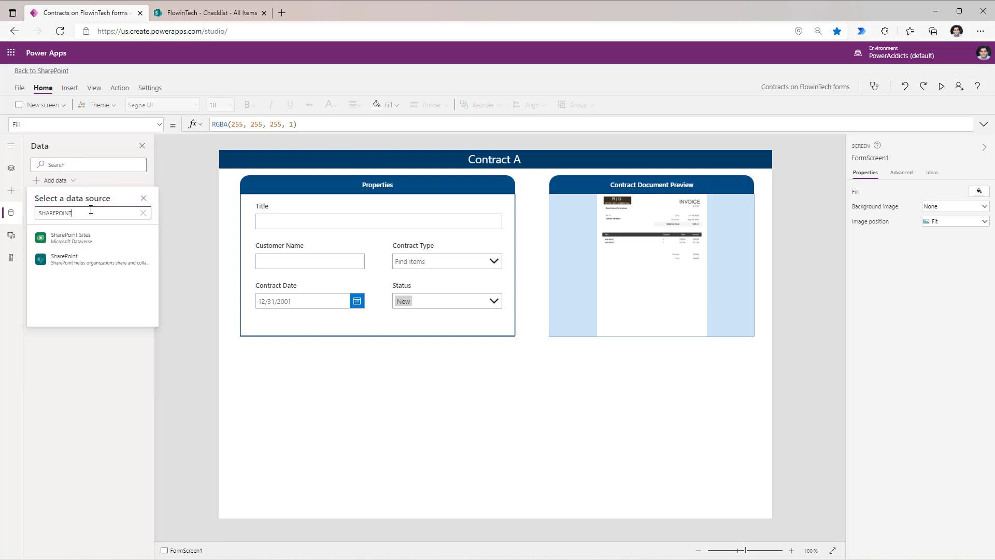
{"action": "left_click", "coordinate": [62, 267]}
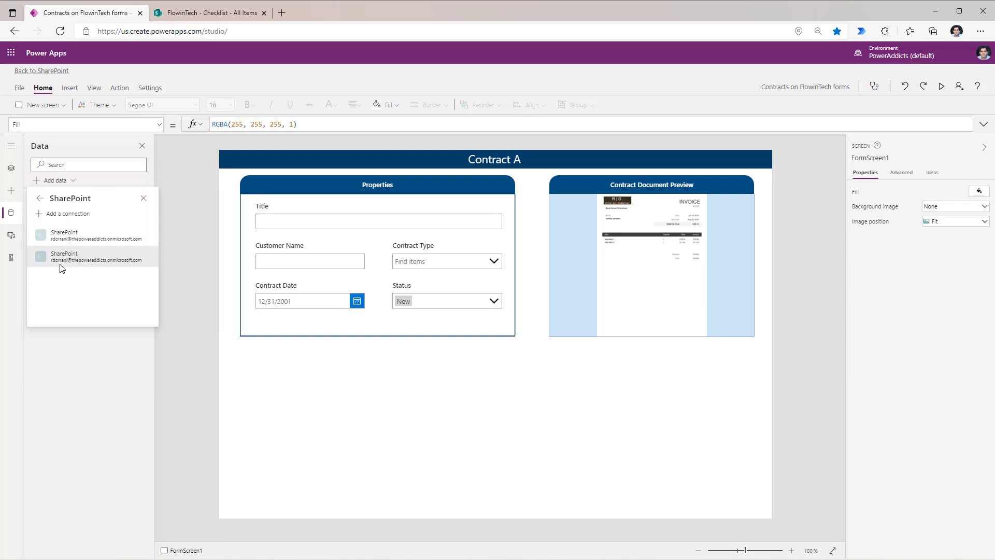
{"action": "left_click", "coordinate": [80, 235]}
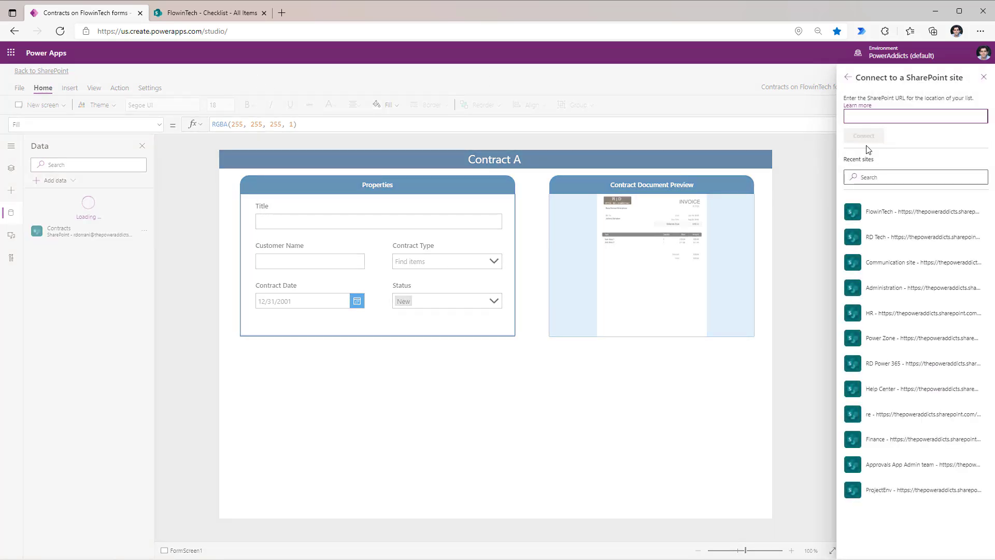
{"action": "left_click", "coordinate": [885, 216]}
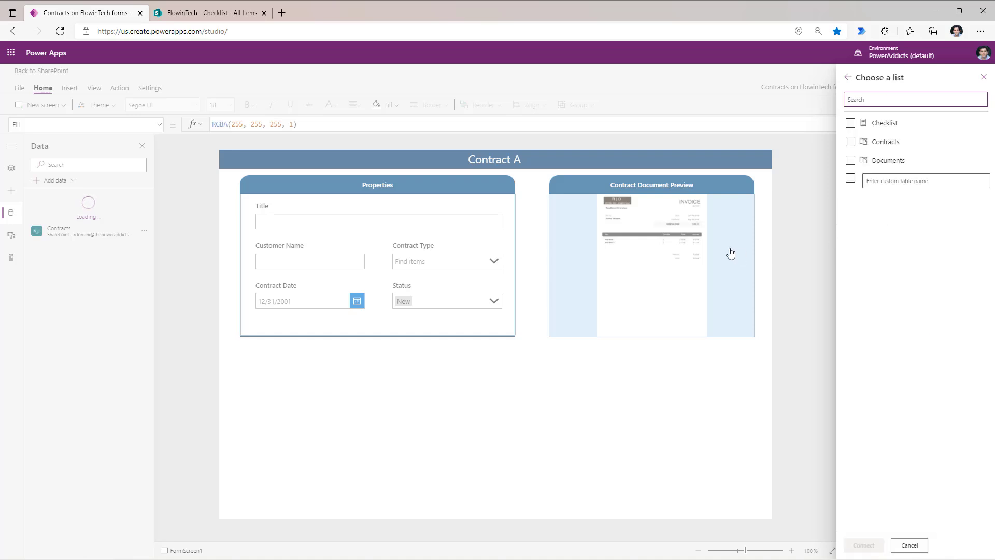
{"action": "left_click", "coordinate": [850, 124]}
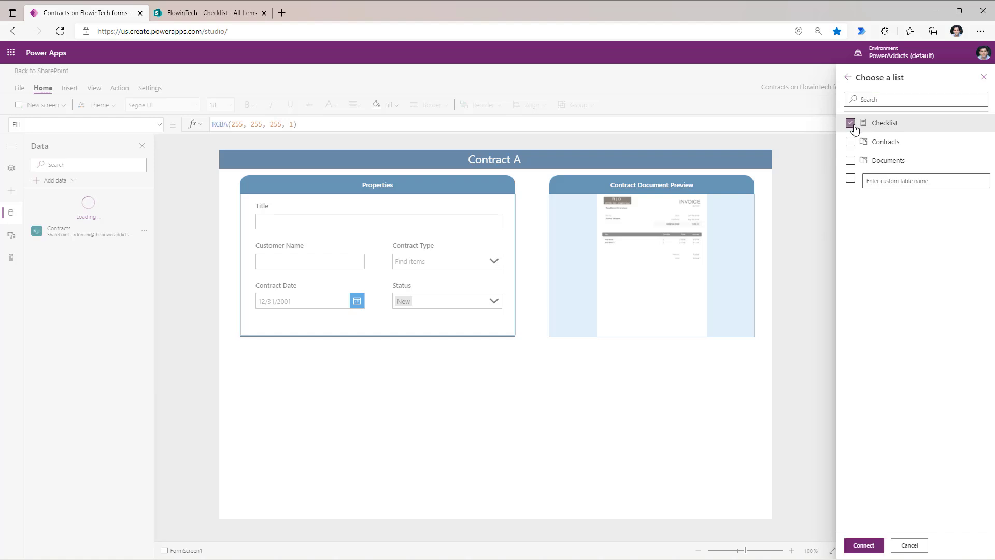
{"action": "left_click", "coordinate": [865, 544]}
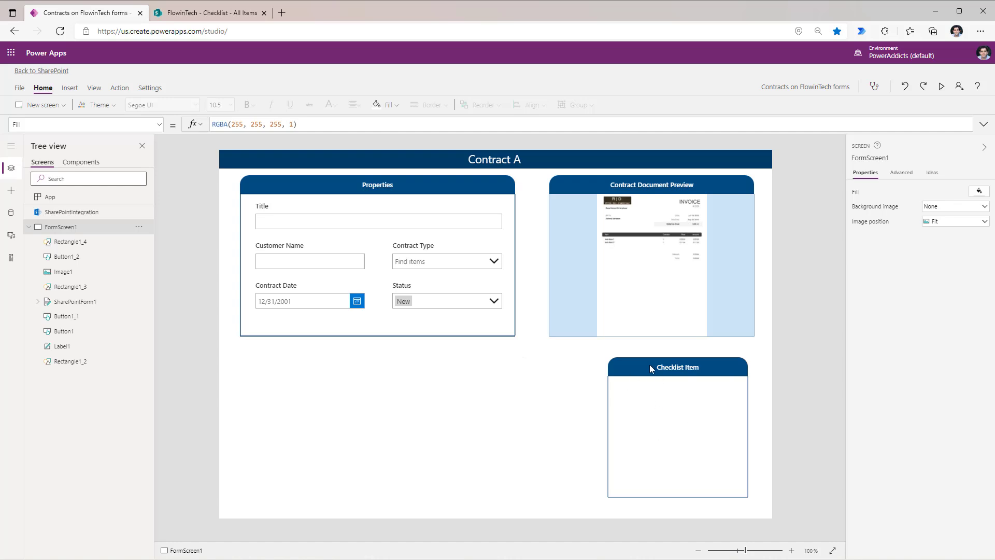
Insert an edit form fitted to the rectangle under the Checklist Item header, with the Checklist list as its data source
{"action": "left_click", "coordinate": [661, 406]}
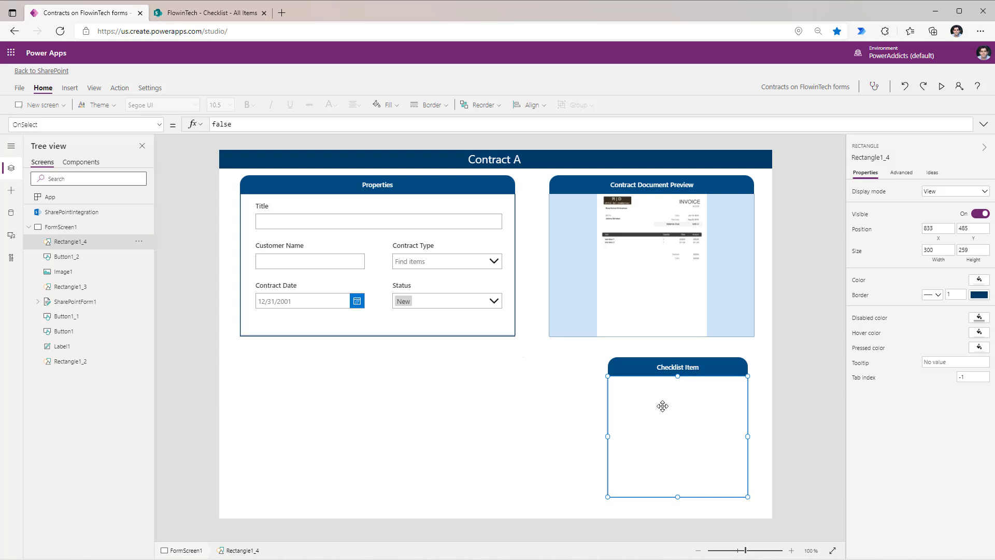
{"action": "left_click", "coordinate": [10, 190]}
{"action": "left_click", "coordinate": [67, 162]}
{"action": "type", "text": "form"}
{"action": "left_click_drag", "start_coordinate": [70, 206], "coordinate": [635, 382]}
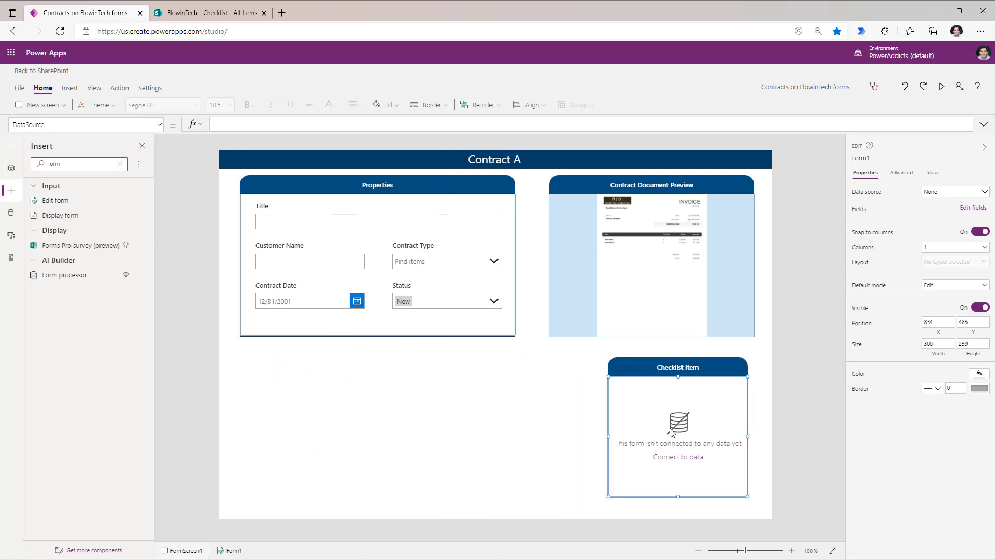
{"action": "left_click", "coordinate": [945, 192]}
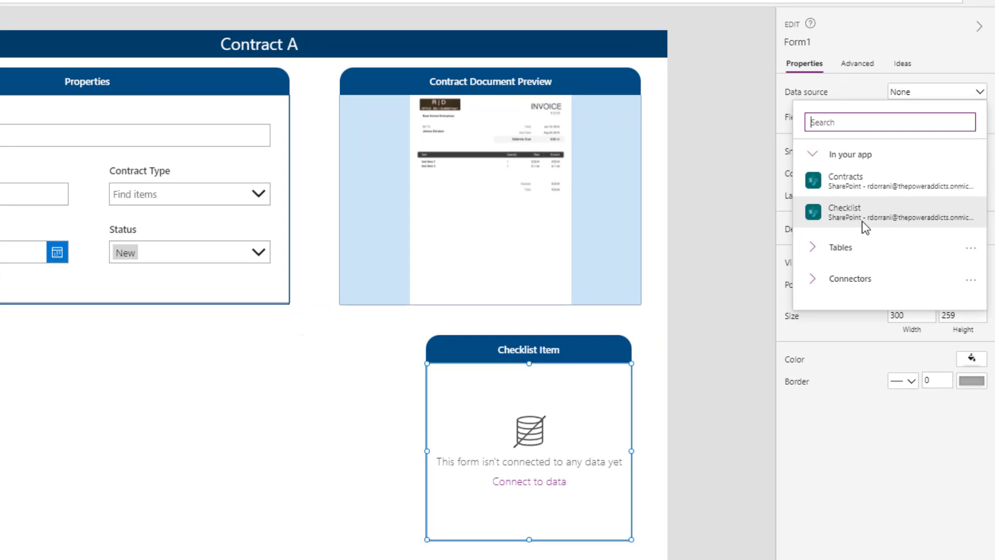
{"action": "left_click", "coordinate": [862, 219]}
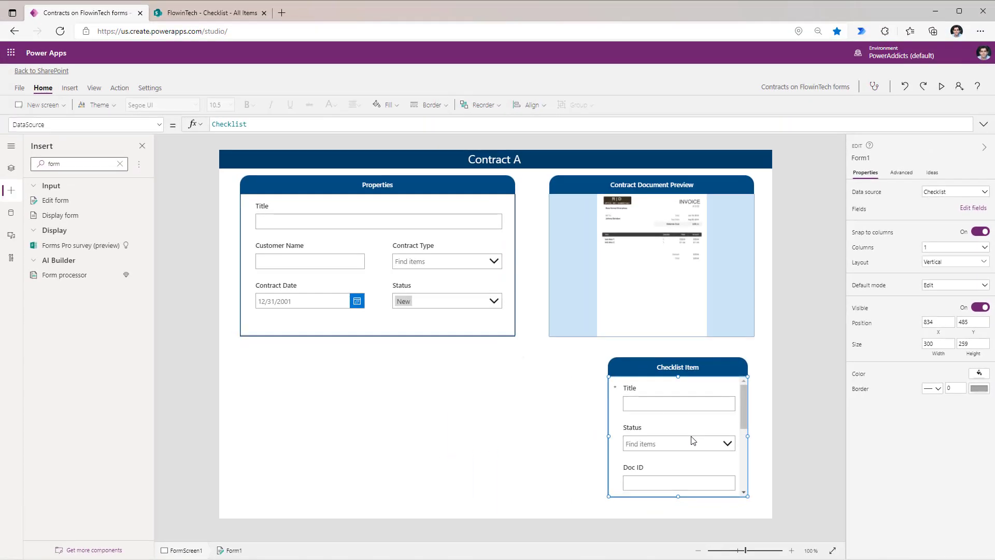
Unlock the Doc ID card in the checklist form and set its Default property to SharePointIntegration.SelectedListItemID
{"action": "left_click", "coordinate": [668, 473]}
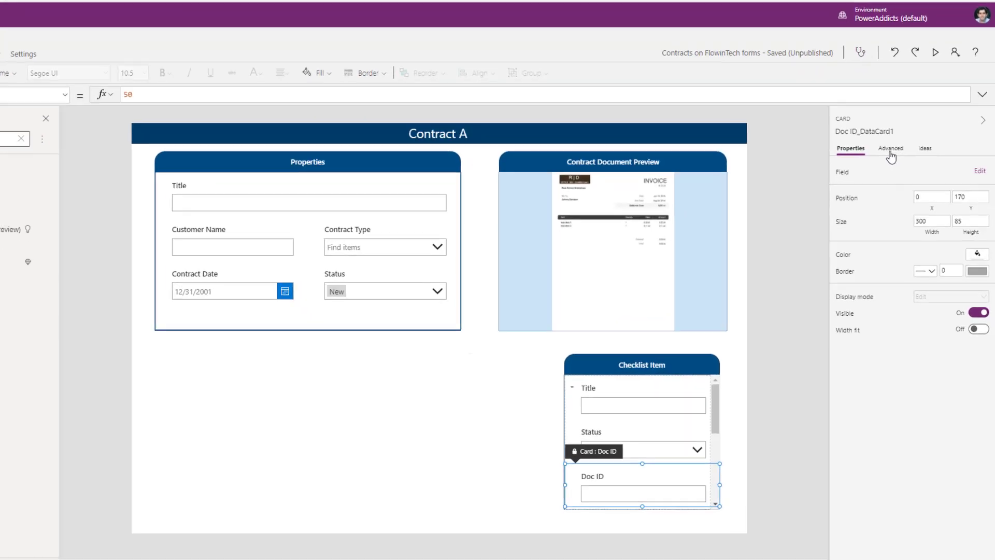
{"action": "left_click", "coordinate": [890, 152]}
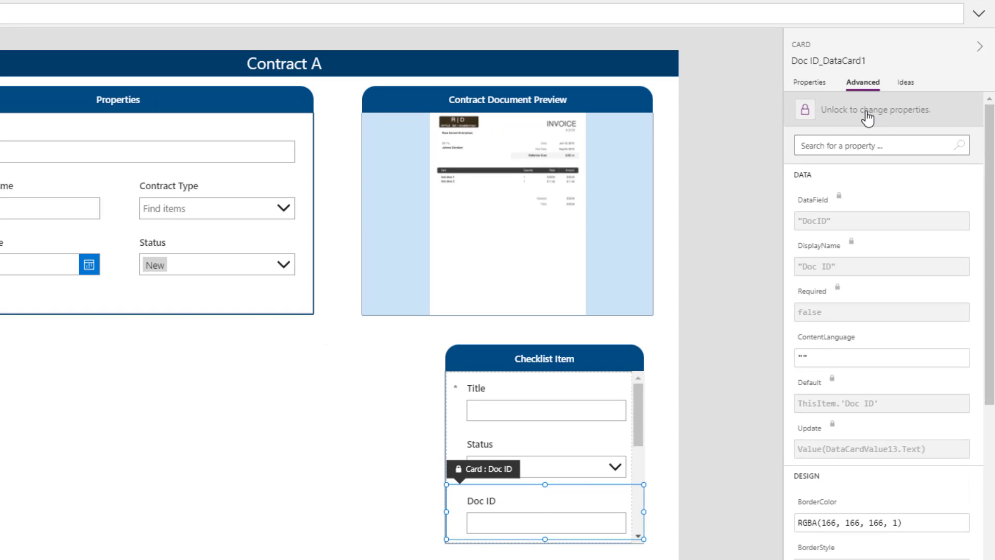
{"action": "left_click", "coordinate": [866, 115]}
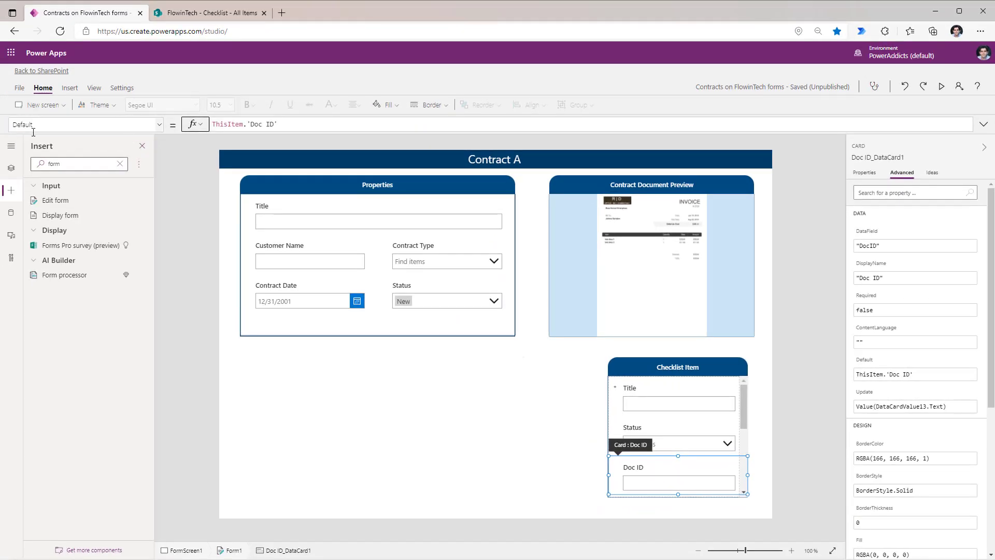
{"action": "left_click_drag", "start_coordinate": [278, 124], "coordinate": [159, 125]}
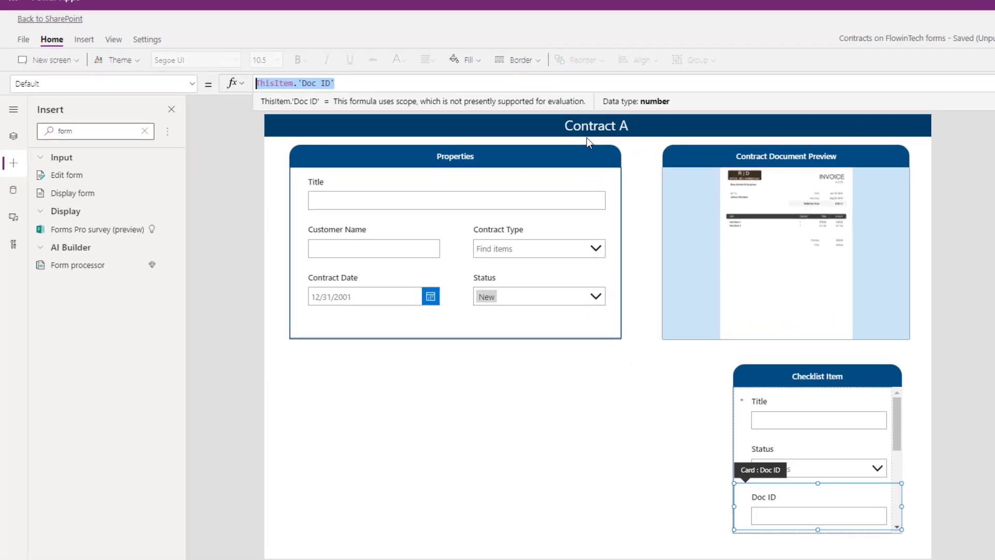
{"action": "type", "text": "SharePointIntegration"}
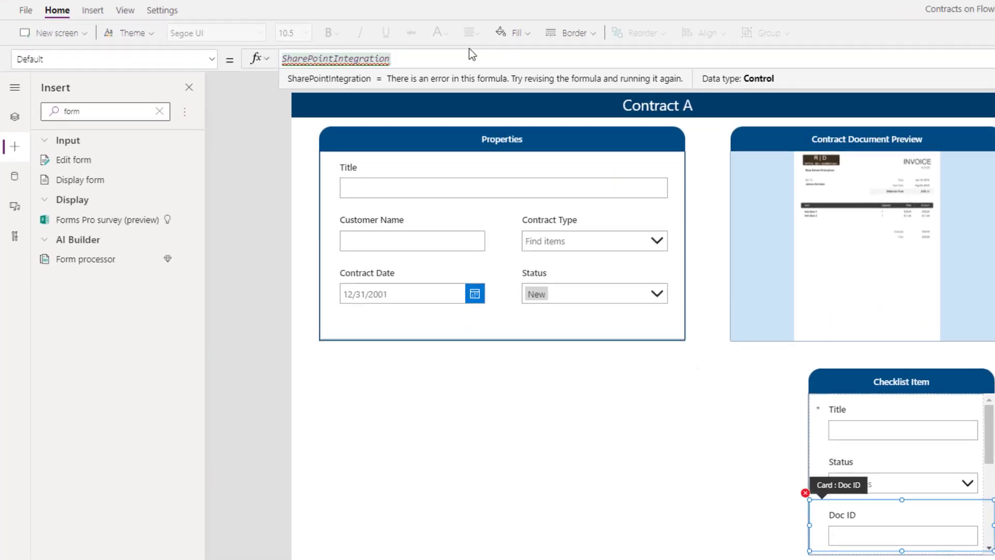
{"action": "type", "text": "."}
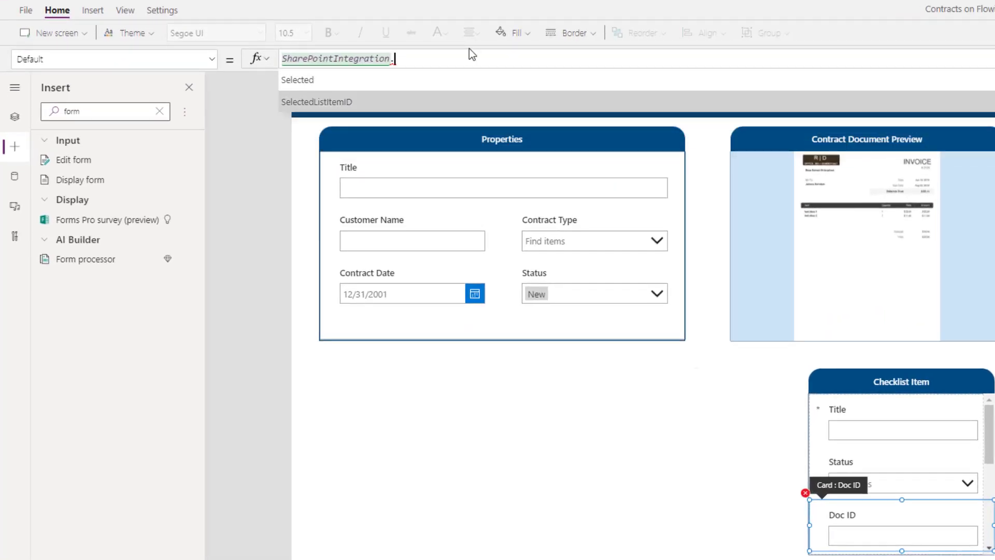
{"action": "key", "text": "Tab"}
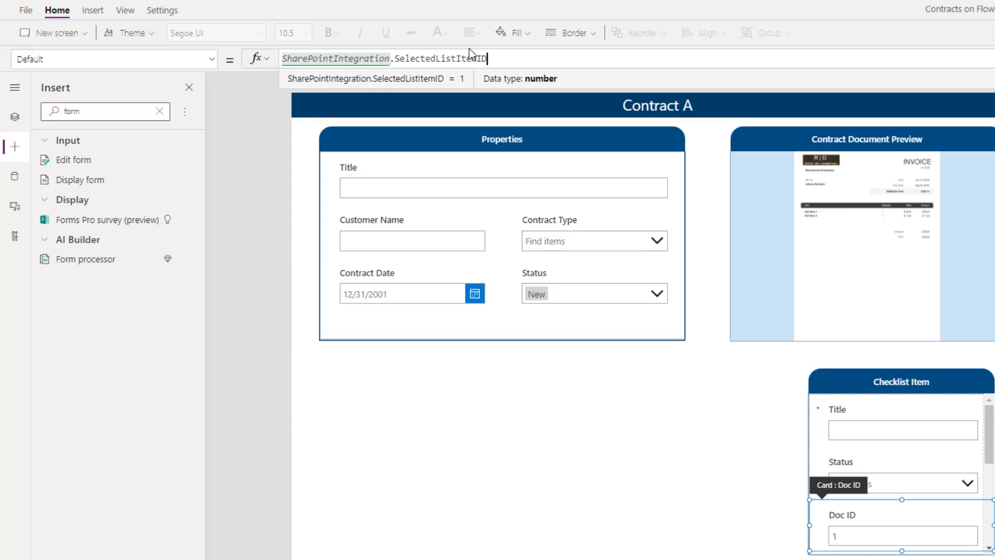
Set the Doc ID card's Visible property to false and delete the Attachments card from the checklist form
{"action": "left_click", "coordinate": [846, 514]}
{"action": "type", "text": "Vis"}
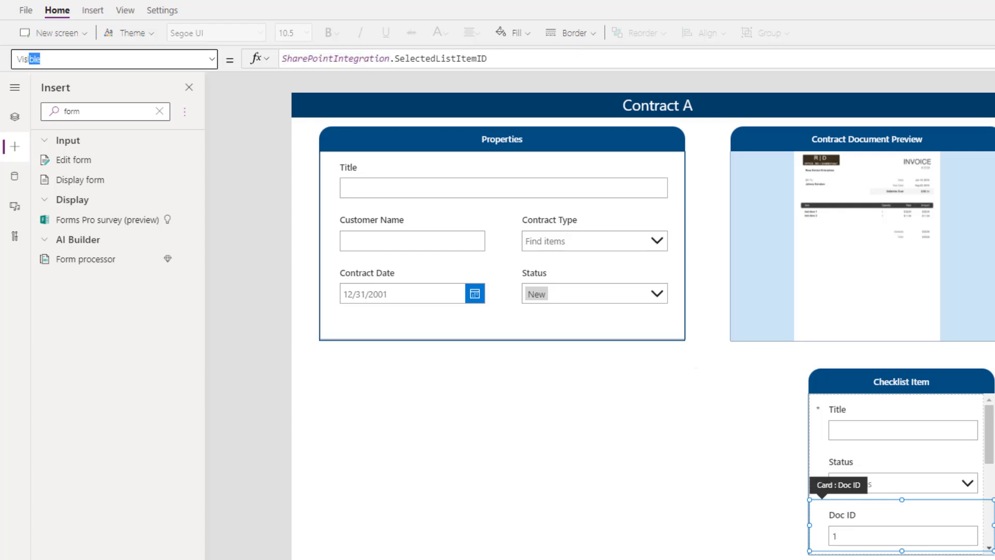
{"action": "key", "text": "Return"}
{"action": "left_click_drag", "start_coordinate": [311, 58], "coordinate": [246, 60]}
{"action": "type", "text": "false"}
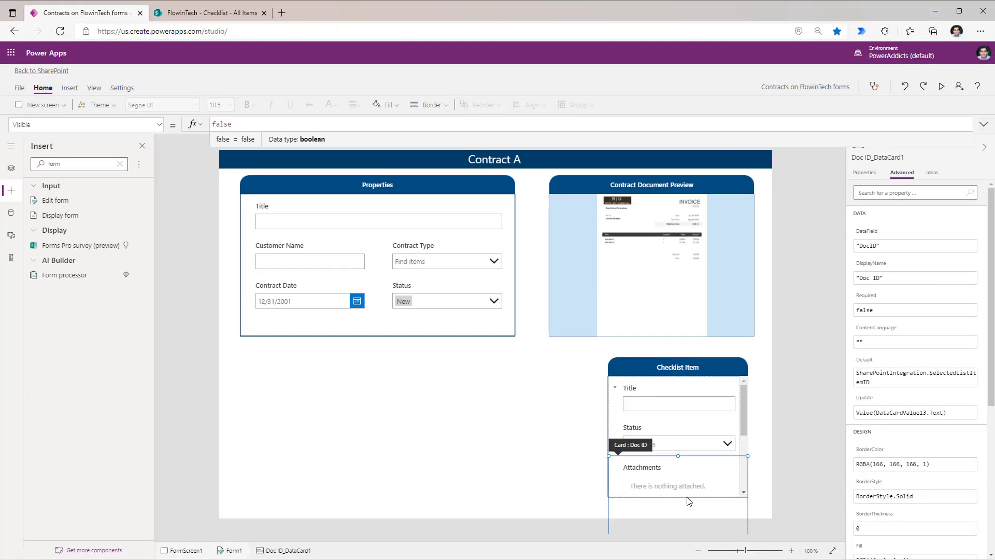
{"action": "left_click", "coordinate": [640, 480]}
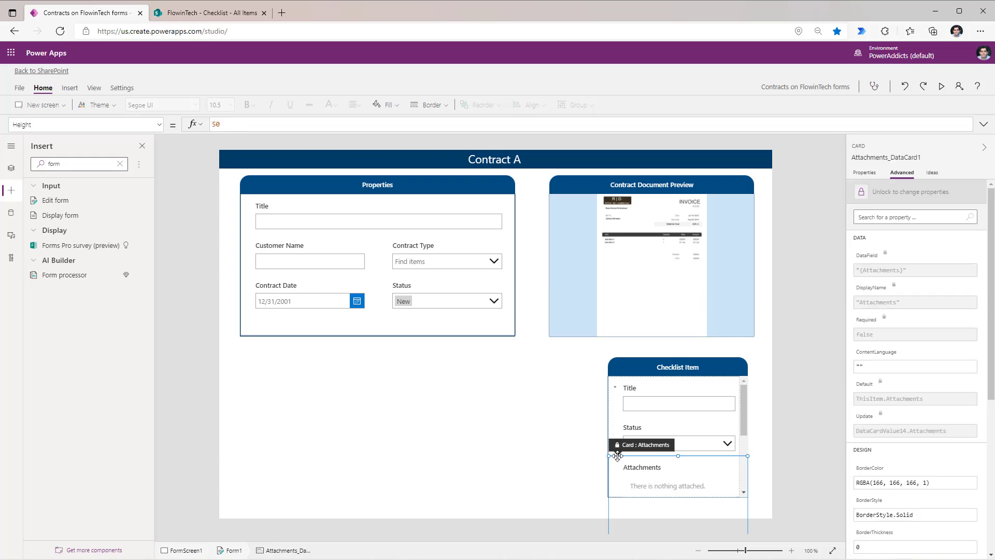
{"action": "key", "text": "Delete"}
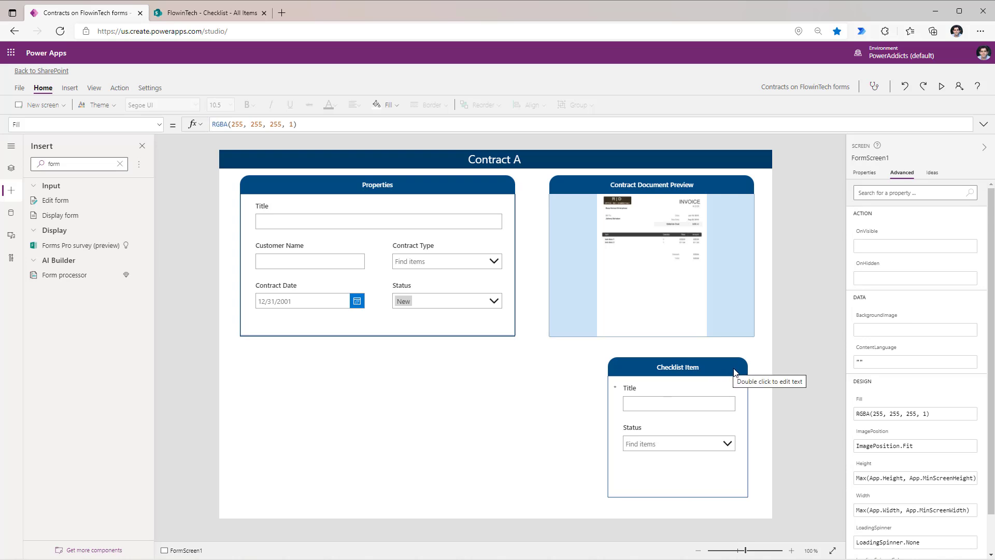
Place a Save icon at the right end of the Checklist Item header and start its OnSelect formula with SubmitForm(
{"action": "left_click", "coordinate": [719, 361]}
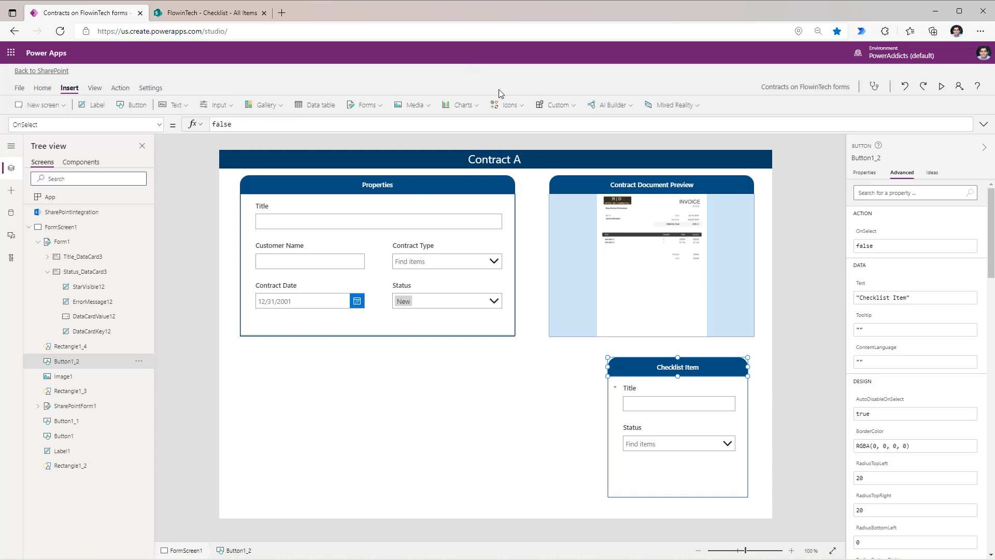
{"action": "left_click", "coordinate": [506, 105]}
{"action": "scroll", "coordinate": [510, 171], "scroll_direction": "down", "scroll_amount": 3}
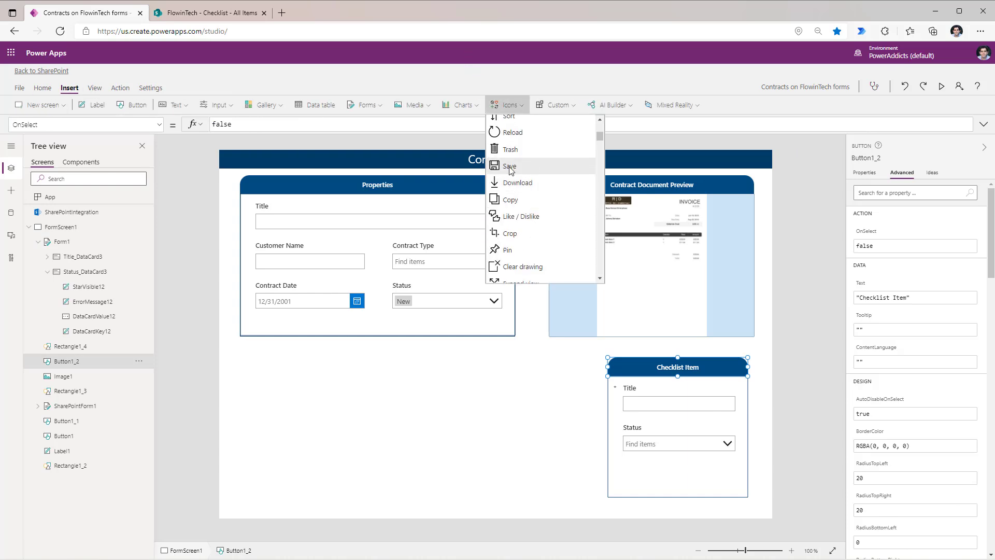
{"action": "left_click_drag", "start_coordinate": [510, 170], "coordinate": [736, 367]}
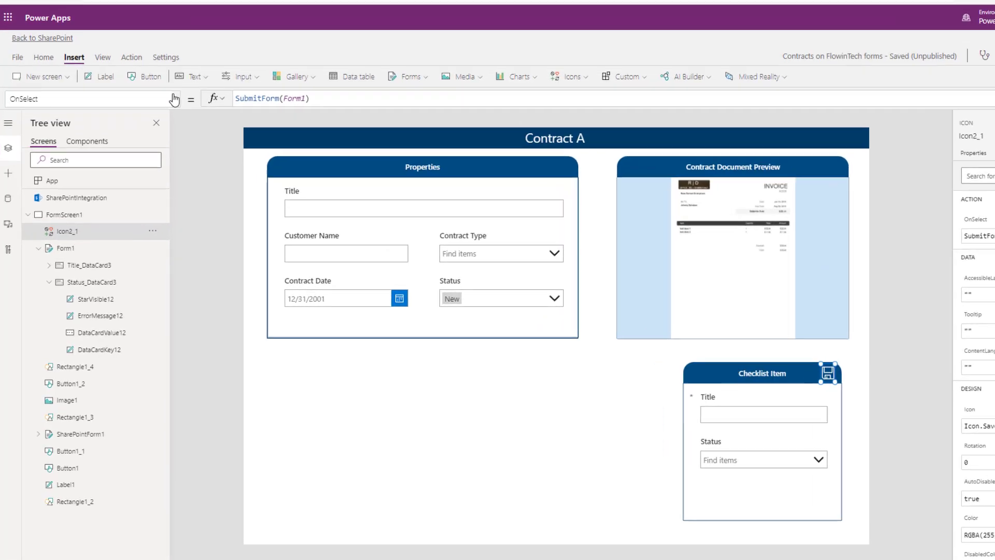
{"action": "type", "text": "SubmitForm("}
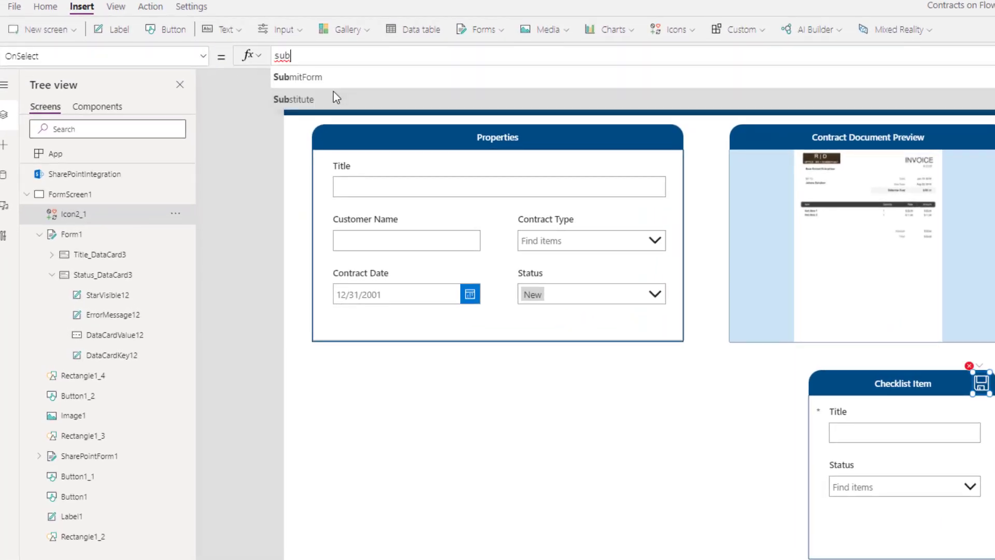
Rename the checklist edit form to ChecklistForm
{"action": "left_click", "coordinate": [881, 515]}
{"action": "left_click", "coordinate": [882, 515]}
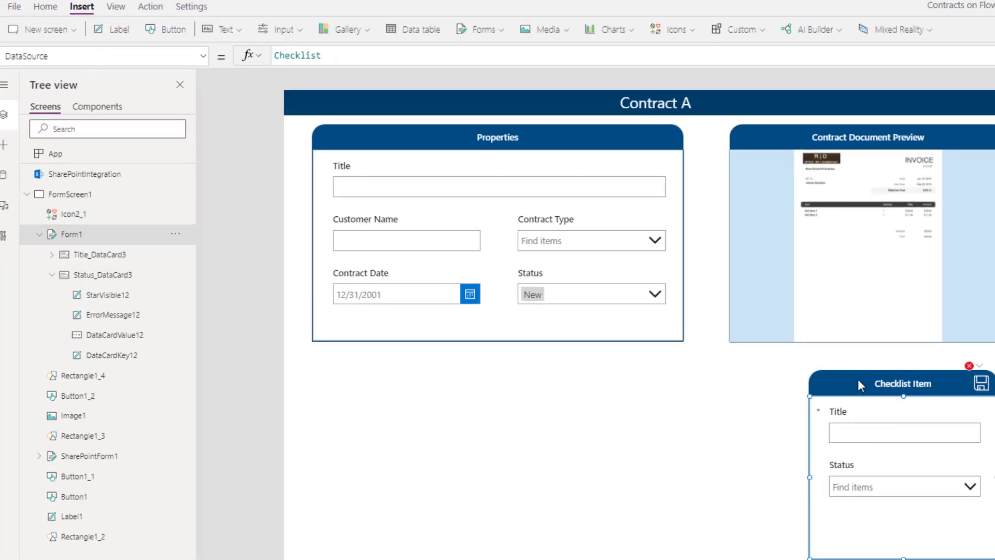
{"action": "double_click", "coordinate": [71, 234]}
{"action": "type", "text": "ChecklistForm"}
{"action": "key", "text": "Return"}
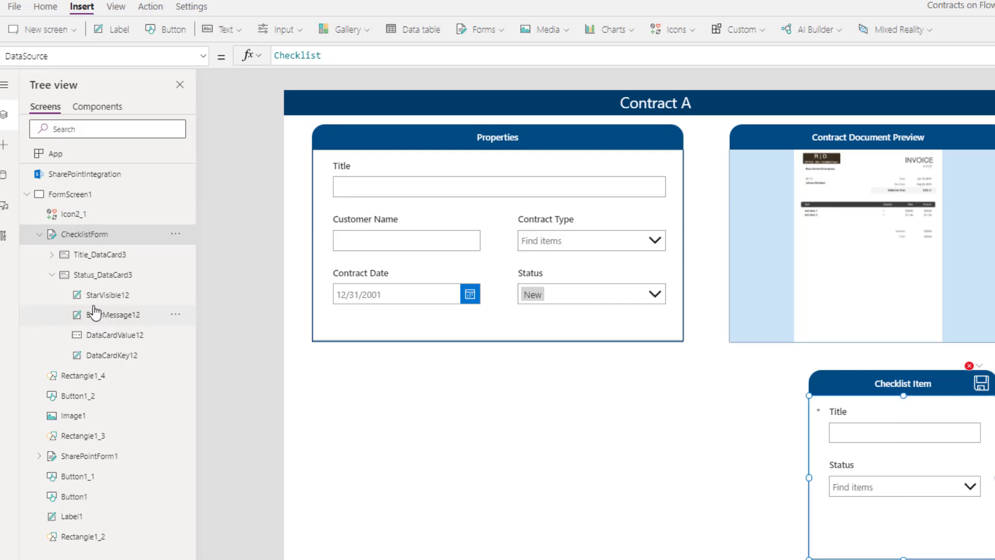
{"action": "double_click", "coordinate": [84, 235]}
Complete the Save icon's OnSelect formula as SubmitForm(ChecklistForm)
{"action": "left_click", "coordinate": [987, 388]}
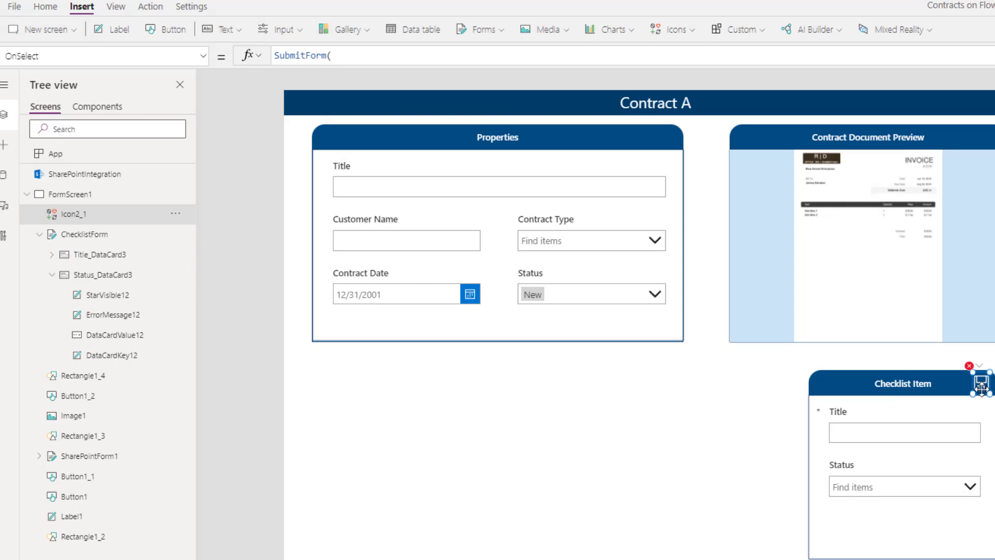
{"action": "left_click", "coordinate": [361, 58]}
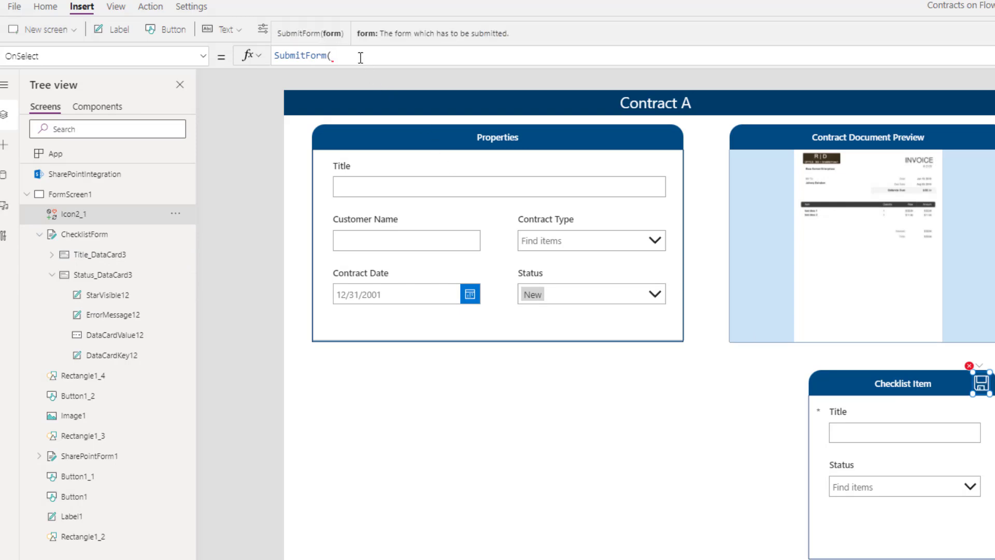
{"action": "type", "text": "ChecklistForm"}
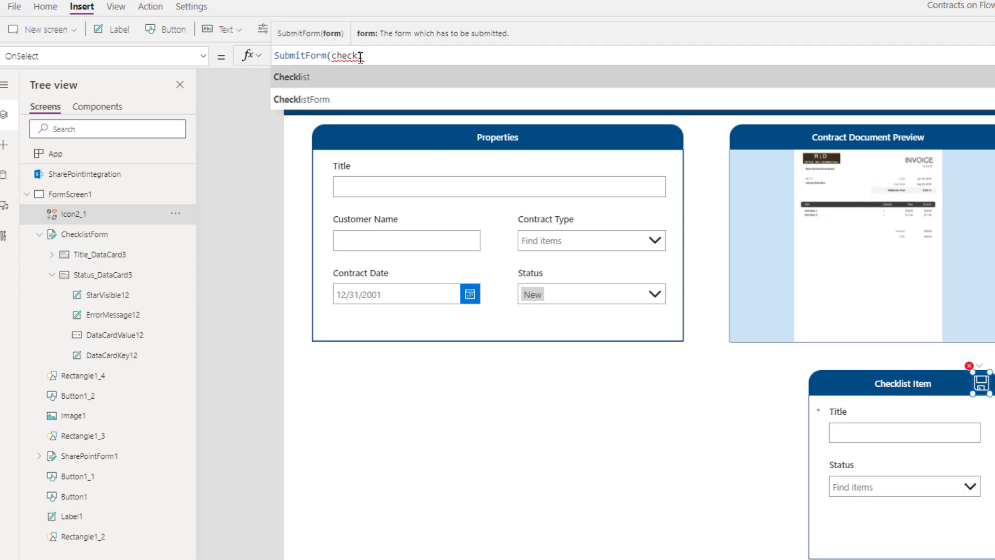
{"action": "type", "text": ")"}
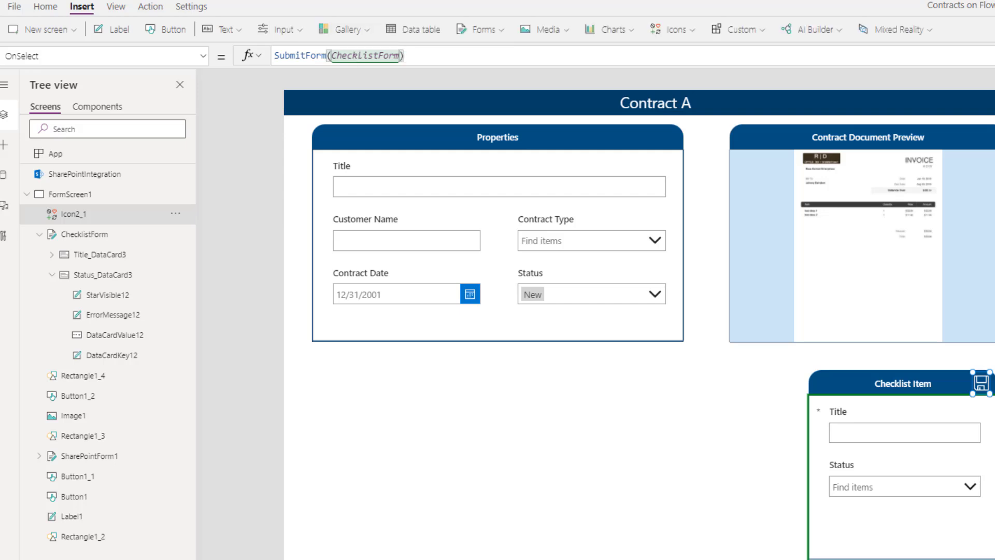
Set the DefaultMode property of ChecklistForm to FormMode.New
{"action": "left_click", "coordinate": [888, 540]}
{"action": "left_click_drag", "start_coordinate": [69, 56], "coordinate": [6, 55]}
{"action": "type", "text": "DefaultMode"}
{"action": "key", "text": "Return"}
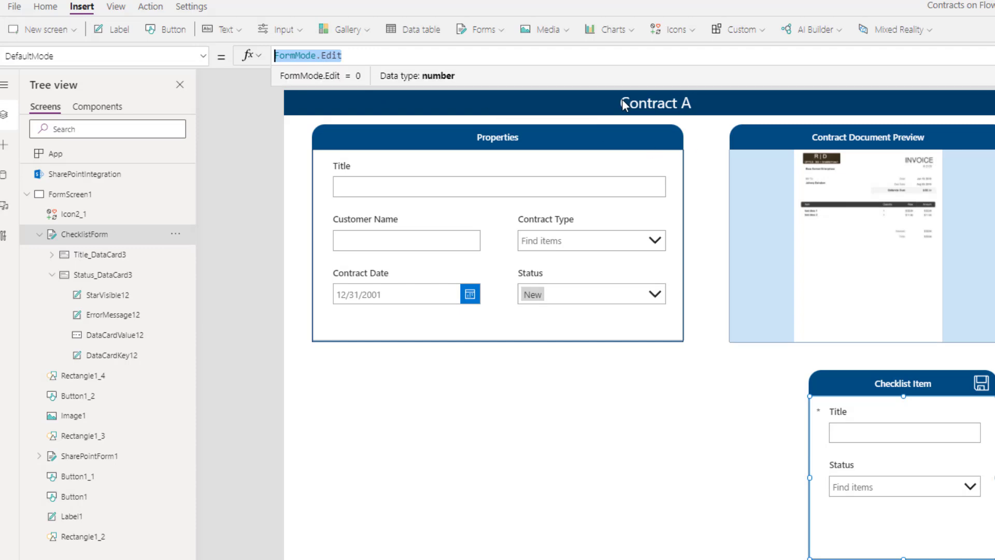
{"action": "double_click", "coordinate": [334, 55]}
{"action": "type", "text": "new"}
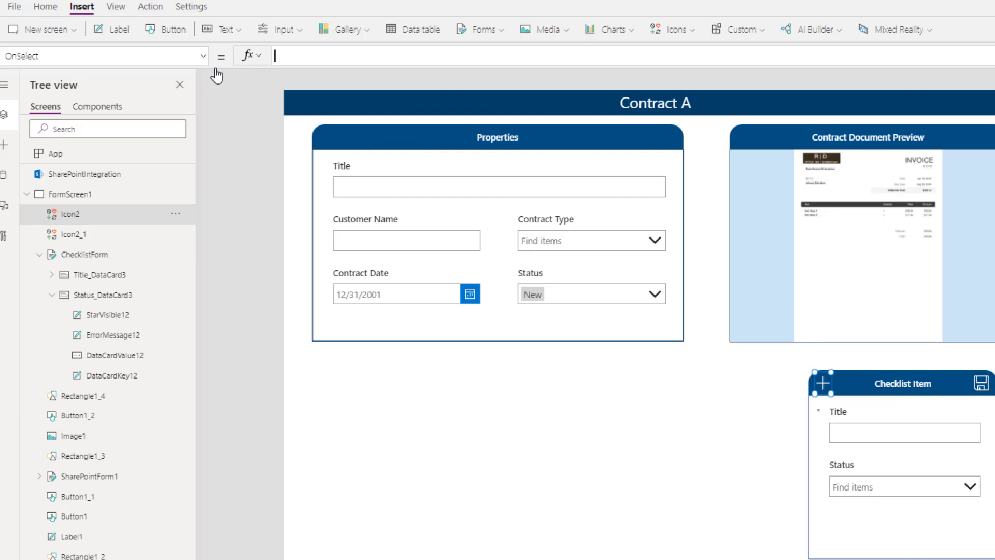
Set the OnSelect formula of the plus icon on the Checklist Item header to NewForm(ChecklistForm)
{"action": "type", "text": "ne"}
{"action": "key", "text": "Tab"}
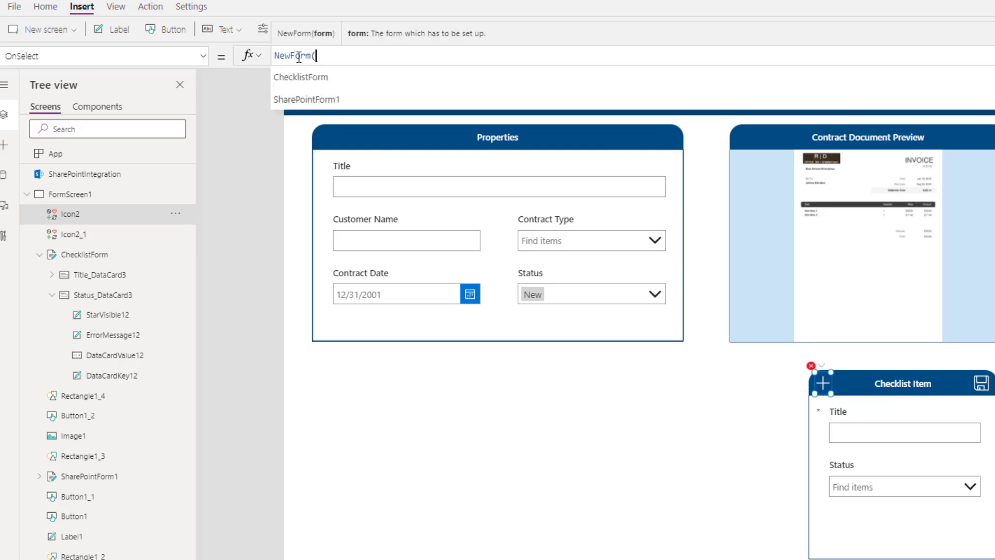
{"action": "left_click", "coordinate": [319, 83]}
{"action": "type", "text": ")"}
{"action": "left_click", "coordinate": [320, 83]}
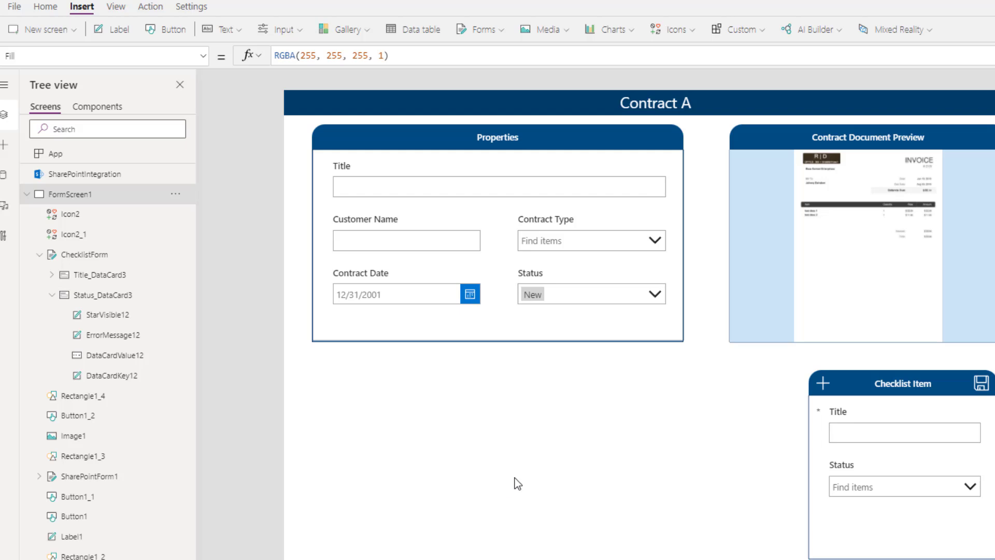
Paste a Checklist Info header with its bordered rectangle to the left of the Checklist Item section
{"action": "key", "text": "ctrl+v"}
{"action": "left_click", "coordinate": [697, 355]}
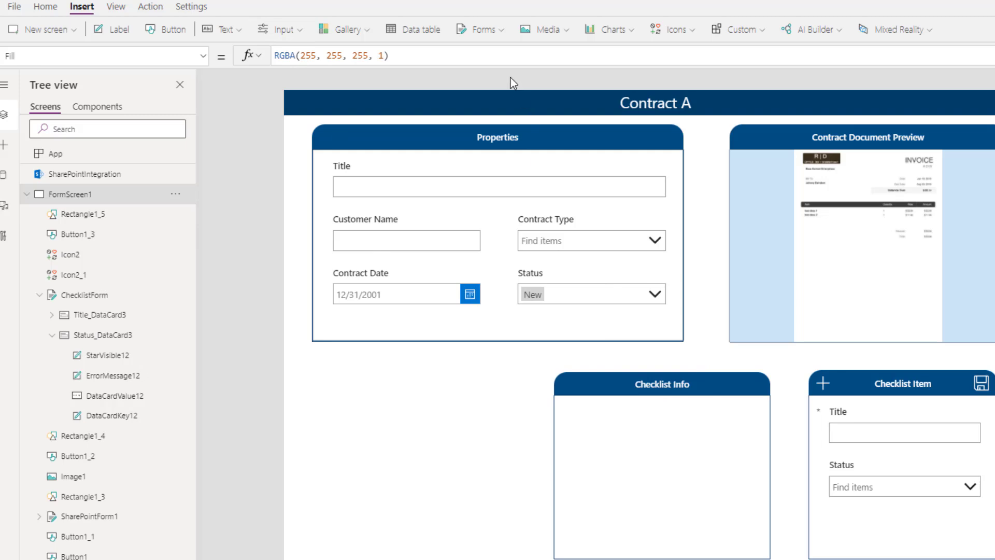
Insert a vertical gallery of about 341 by 259 in the Checklist Info rectangle and choose Checklist as its data source
{"action": "left_click", "coordinate": [356, 31]}
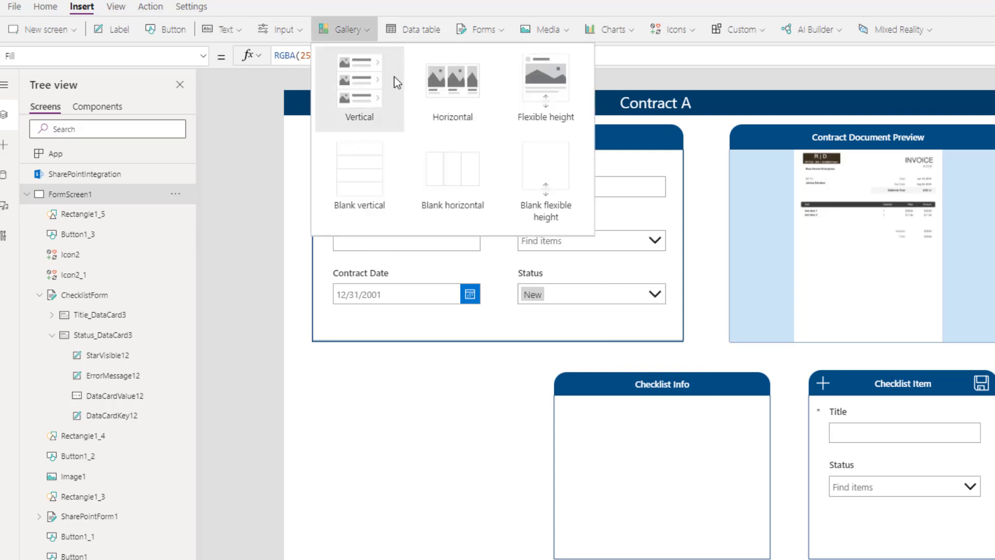
{"action": "left_click", "coordinate": [363, 83]}
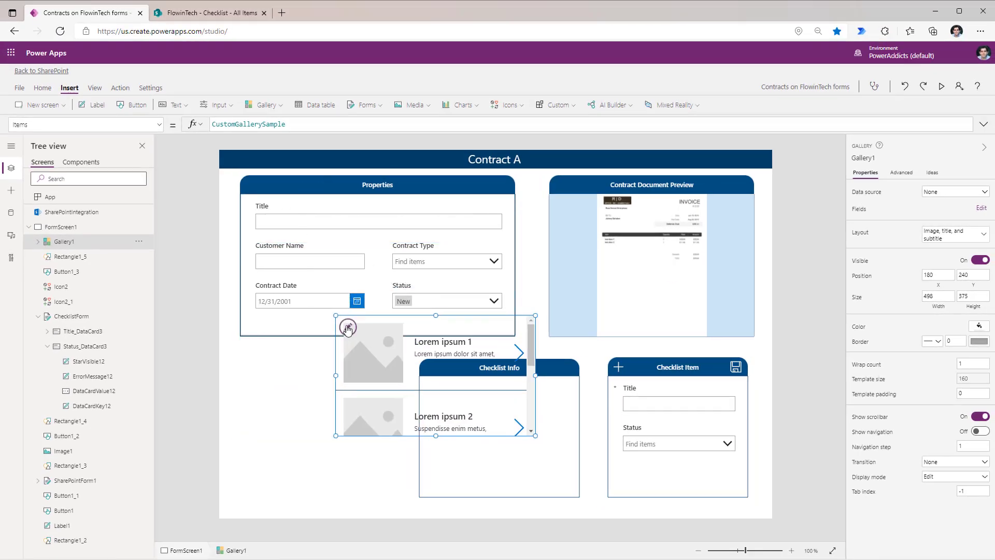
{"action": "left_click_drag", "start_coordinate": [347, 329], "coordinate": [478, 439]}
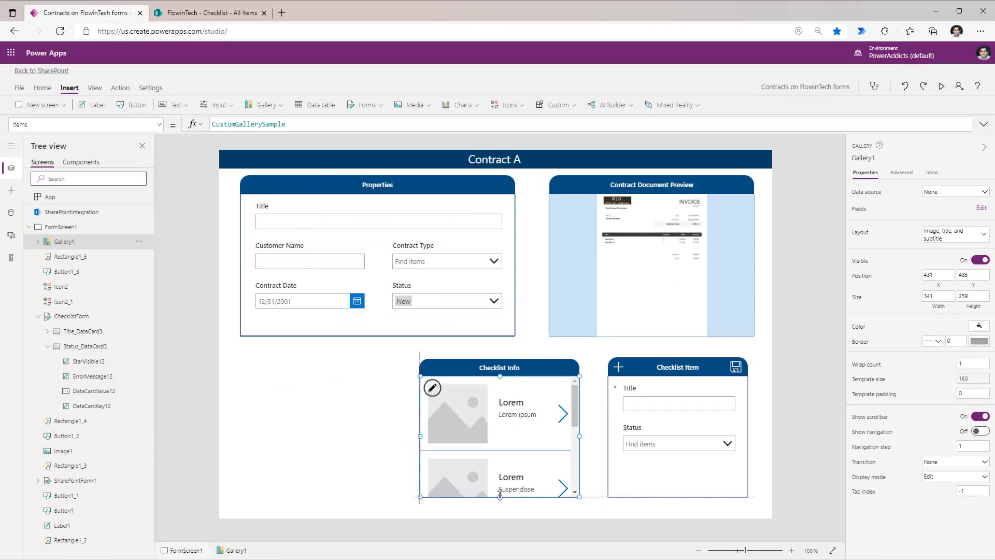
{"action": "left_click", "coordinate": [936, 192]}
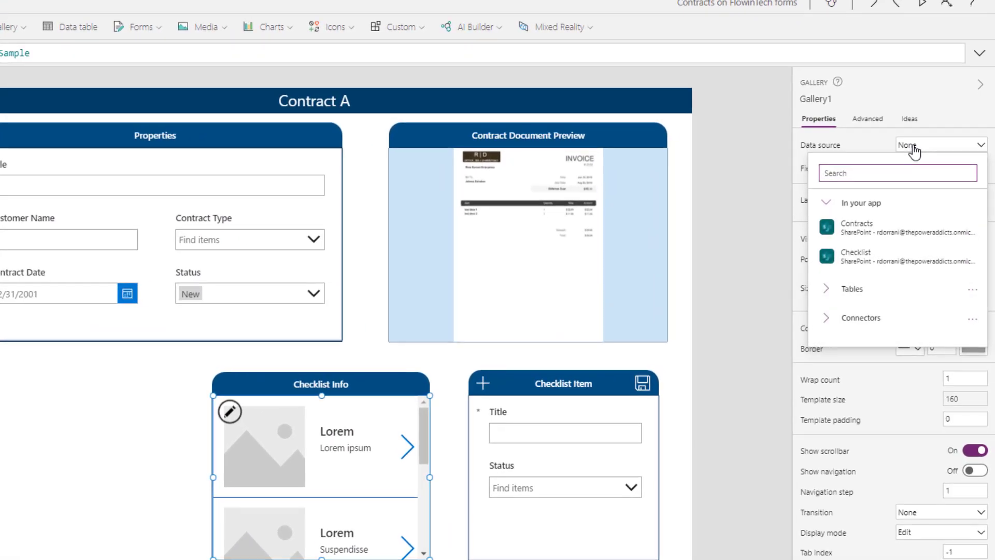
{"action": "left_click", "coordinate": [875, 257]}
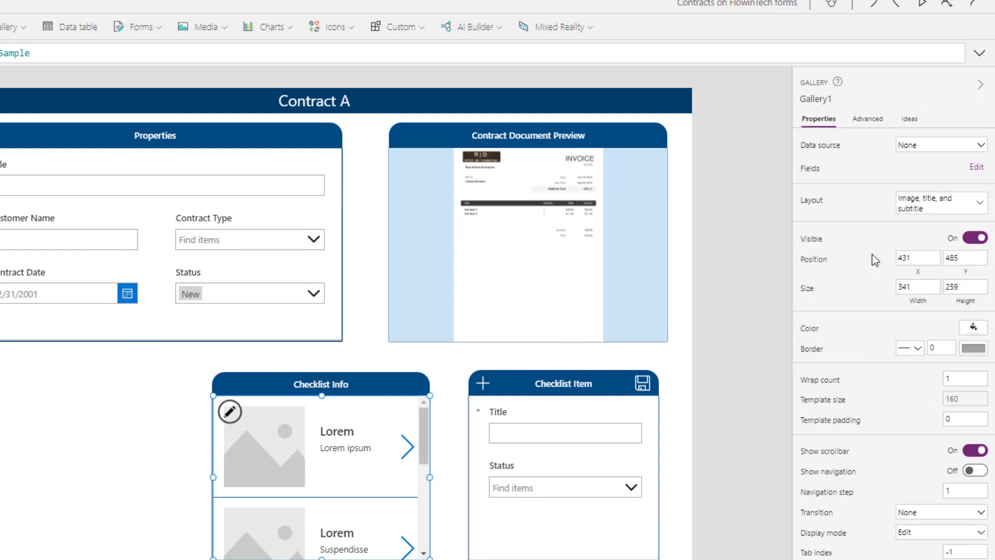
Change the Checklist Info gallery layout to Title and reduce its template height to about 54
{"action": "left_click", "coordinate": [915, 207]}
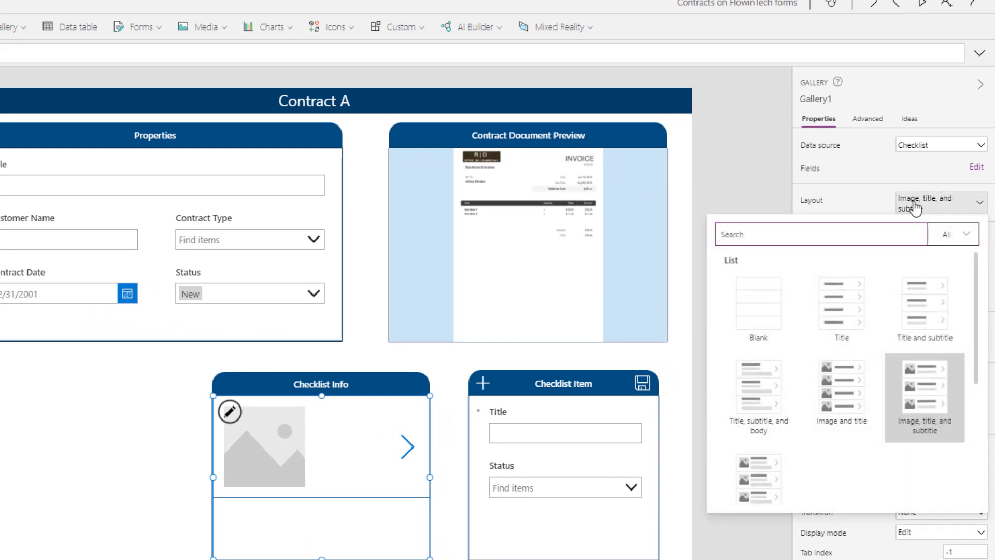
{"action": "left_click", "coordinate": [857, 294]}
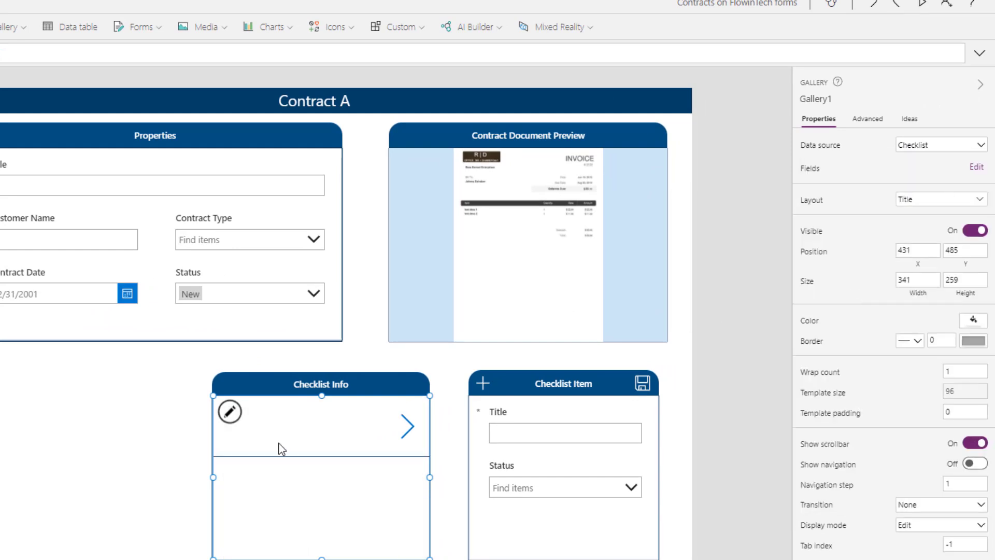
{"action": "left_click", "coordinate": [230, 411]}
{"action": "mouse_move", "coordinate": [322, 455]}
{"action": "left_mouse_down"}
{"action": "mouse_move", "coordinate": [320, 417]}
{"action": "mouse_move", "coordinate": [320, 427]}
{"action": "left_mouse_up"}
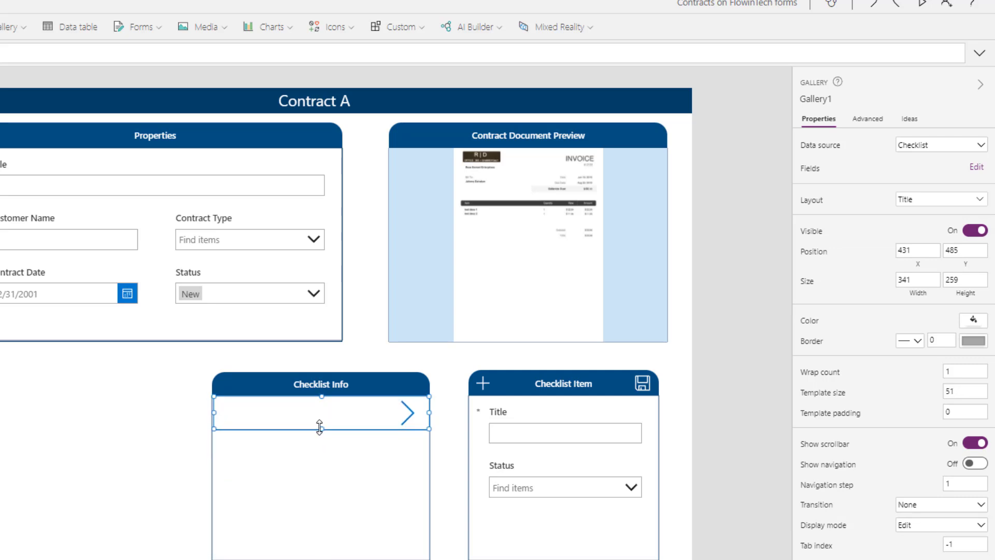
Shrink the gallery row's arrow icon to about 43 by 40 and set its OnSelect formula to EditForm(ChecklistForm)
{"action": "left_click", "coordinate": [403, 409]}
{"action": "left_click_drag", "start_coordinate": [402, 409], "coordinate": [399, 419]}
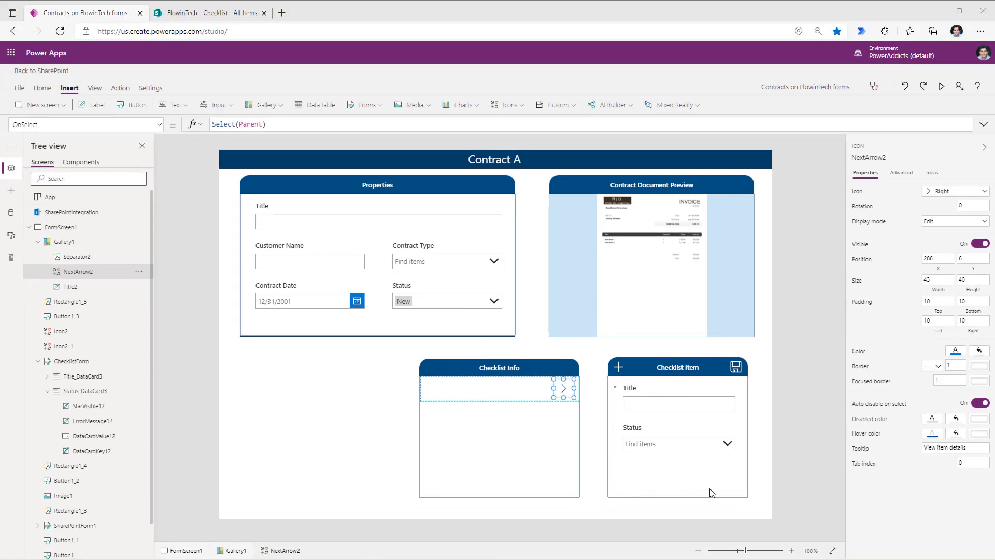
{"action": "left_click", "coordinate": [274, 124]}
{"action": "key", "text": "ctrl+a"}
{"action": "type", "text": "EditForm("}
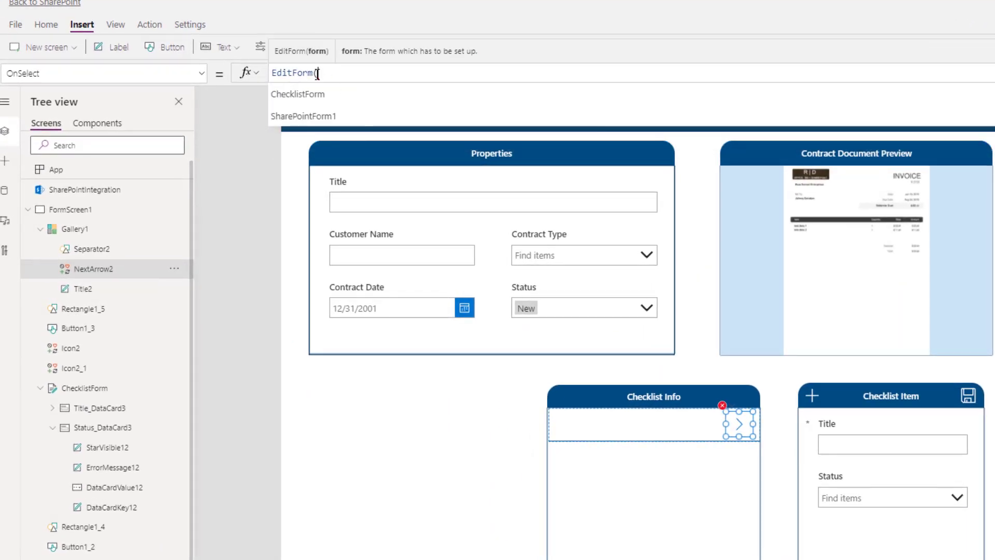
{"action": "left_click", "coordinate": [329, 94]}
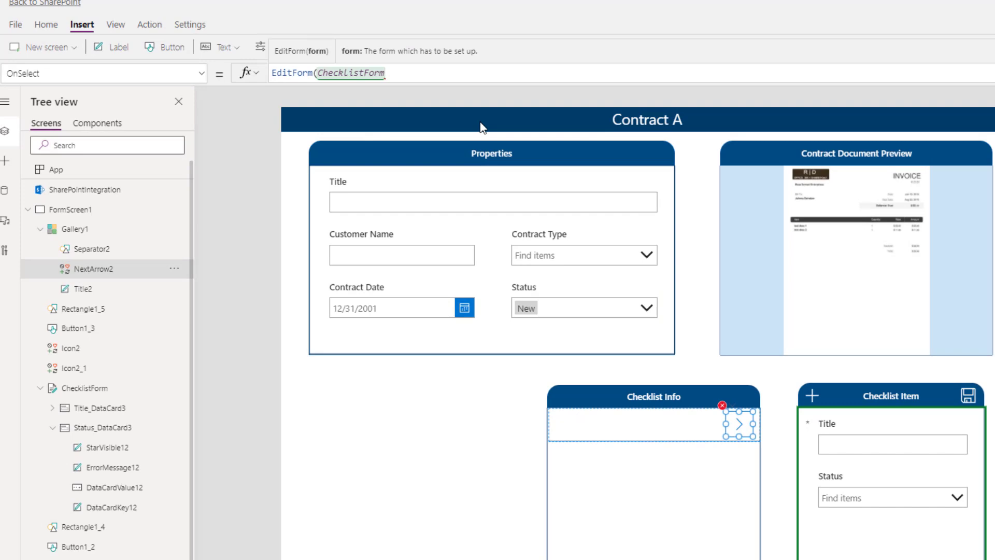
{"action": "type", "text": ")"}
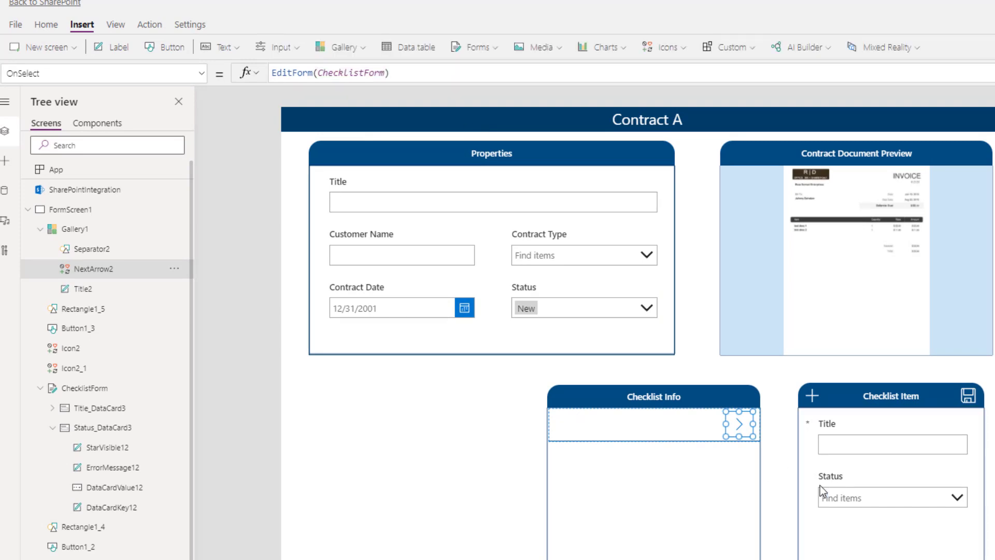
Rename the Checklist Info gallery to checklistgallery and set the Item property of ChecklistForm to checklistgallery.Selected
{"action": "left_click", "coordinate": [866, 540]}
{"action": "left_click", "coordinate": [104, 73]}
{"action": "type", "text": "Item"}
{"action": "key", "text": "Return"}
{"action": "left_click", "coordinate": [288, 72]}
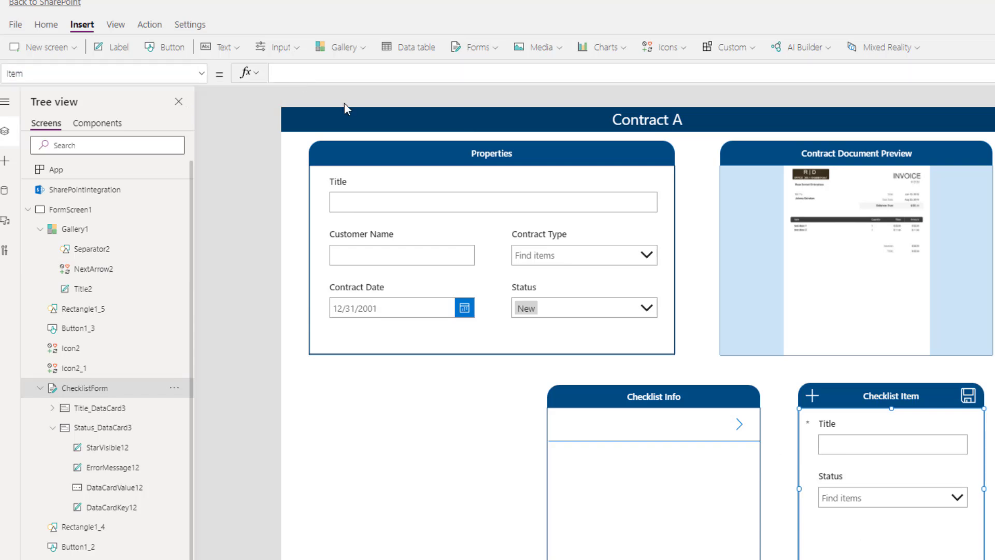
{"action": "left_click", "coordinate": [669, 474]}
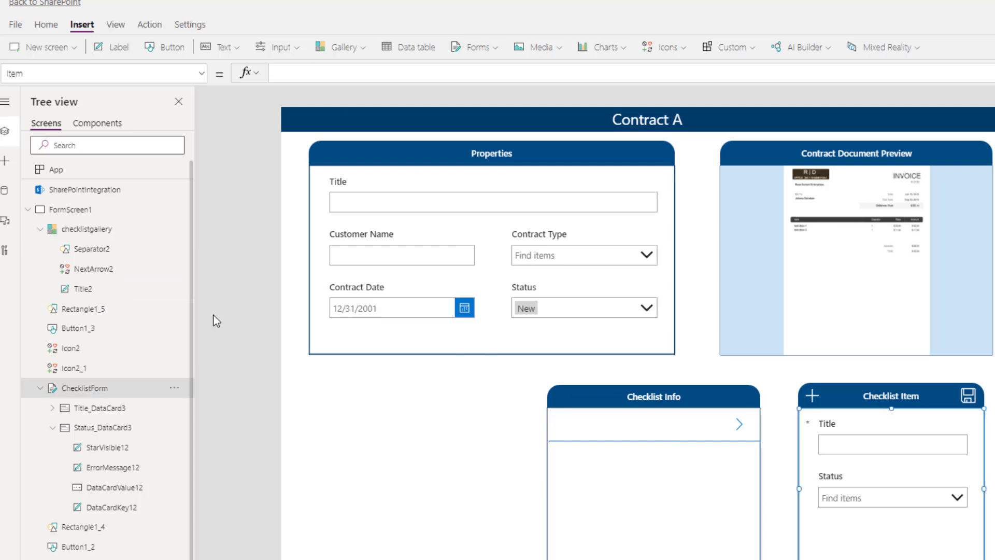
{"action": "left_click", "coordinate": [292, 73]}
{"action": "type", "text": "checklistgallery.Selected"}
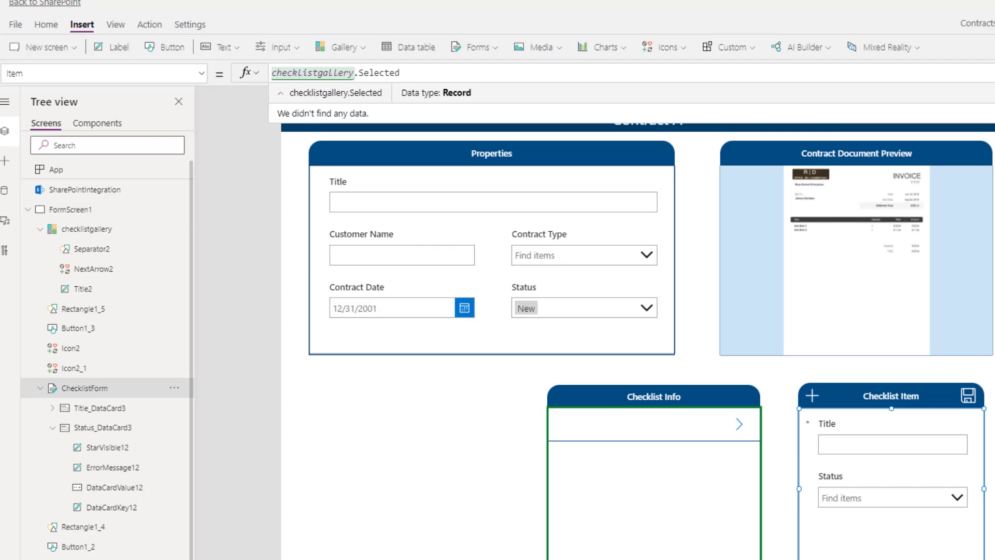
Narrow the gallery's title label and place a copy beside the arrow with its Text set to ThisItem.Status.Value
{"action": "left_click", "coordinate": [654, 428]}
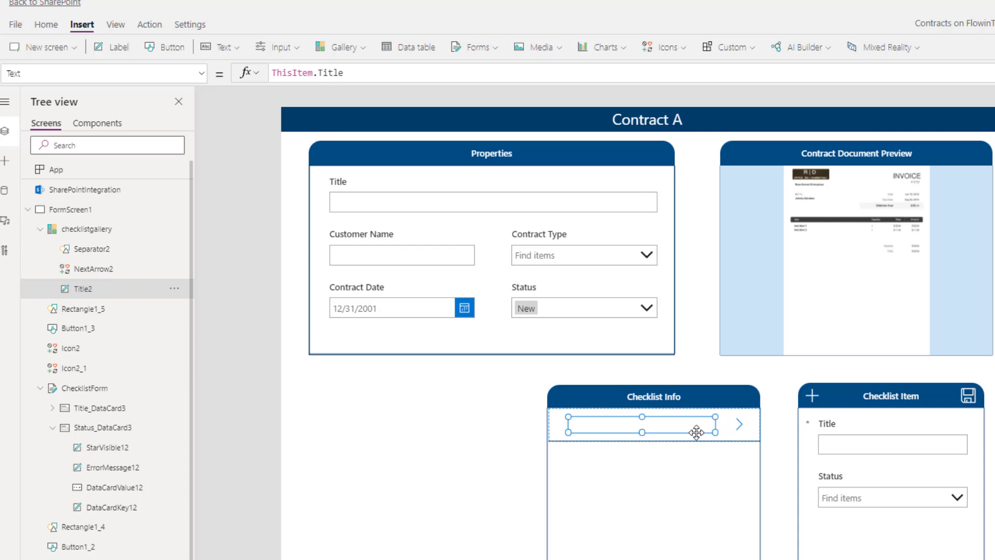
{"action": "left_click_drag", "start_coordinate": [663, 425], "coordinate": [658, 424]}
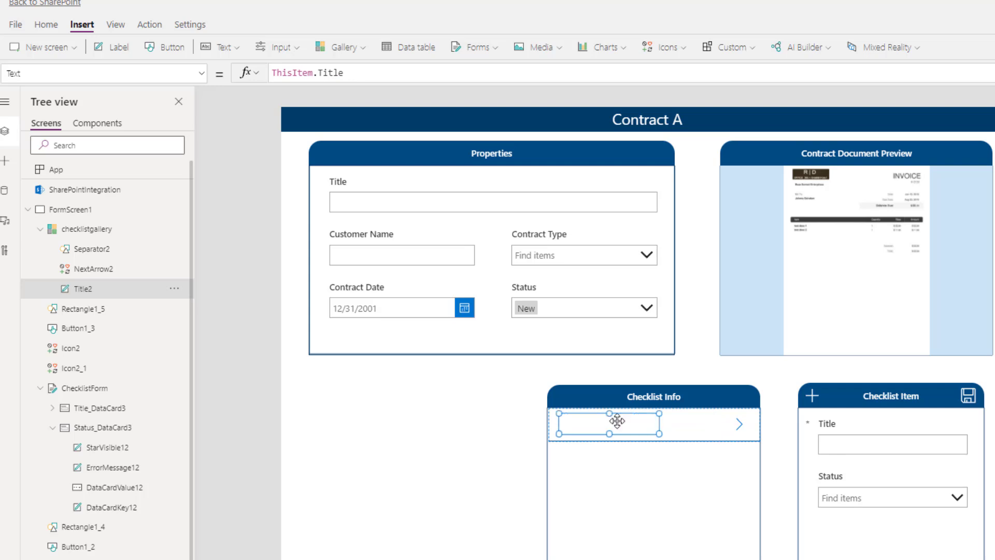
{"action": "key", "text": "ctrl+c"}
{"action": "key", "text": "ctrl+v"}
{"action": "double_click", "coordinate": [330, 72]}
{"action": "type", "text": "Status."}
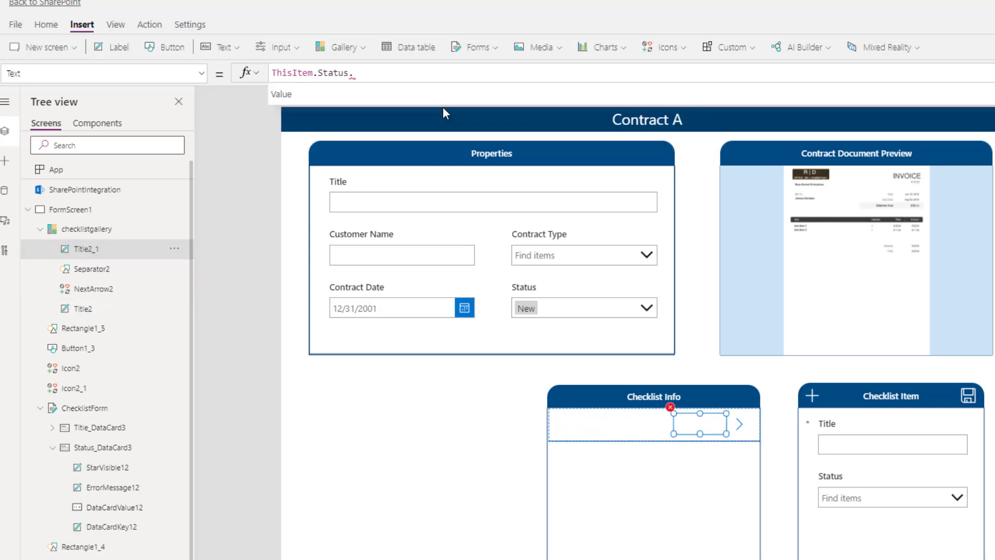
{"action": "type", "text": "Value"}
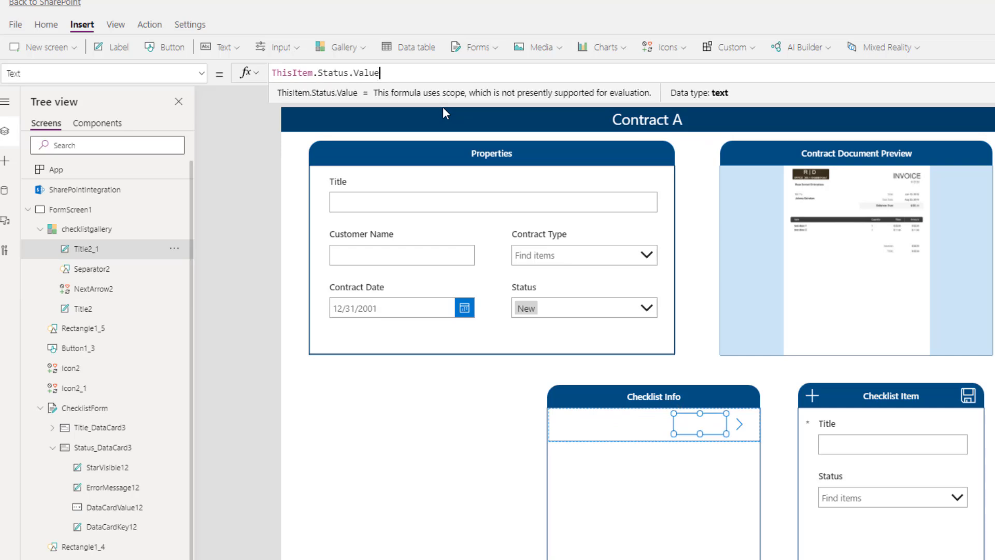
Set the TemplateFill of checklistgallery to If(ChecklistForm.Mode= FormMode.Edit && ThisItem.IsSelected,AliceBlue, RGBA(0, 0, 0, 0))
{"action": "left_click", "coordinate": [643, 444]}
{"action": "left_click", "coordinate": [64, 73]}
{"action": "type", "text": "Templat"}
{"action": "key", "text": "Return"}
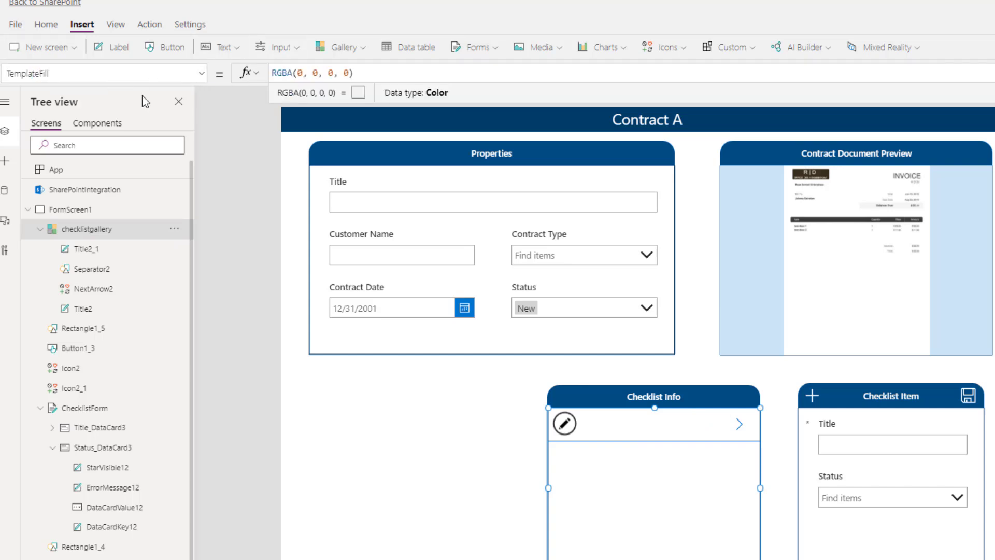
{"action": "key", "text": "ctrl+a"}
{"action": "key", "text": "ctrl+v"}
{"action": "type", "text": "= Edit"}
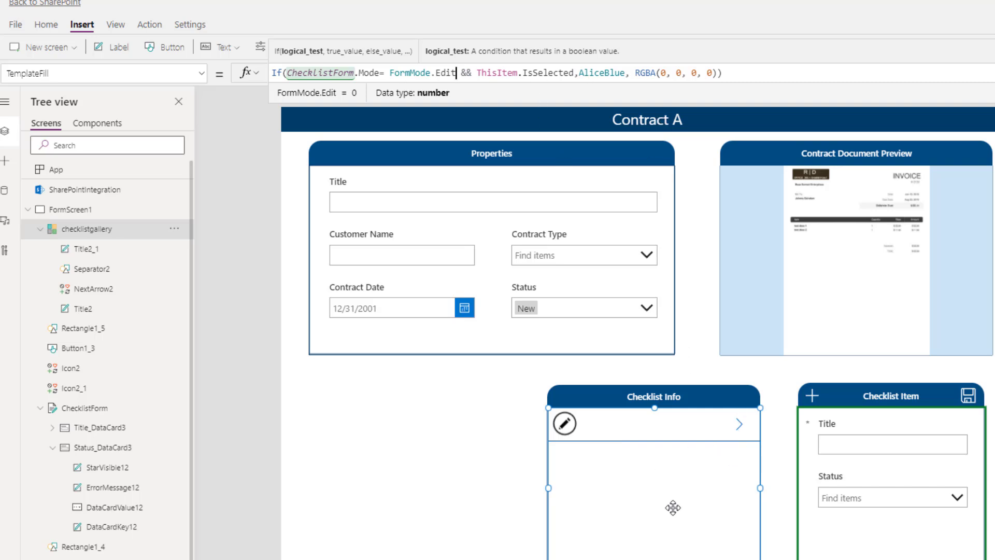
{"action": "left_click", "coordinate": [740, 424]}
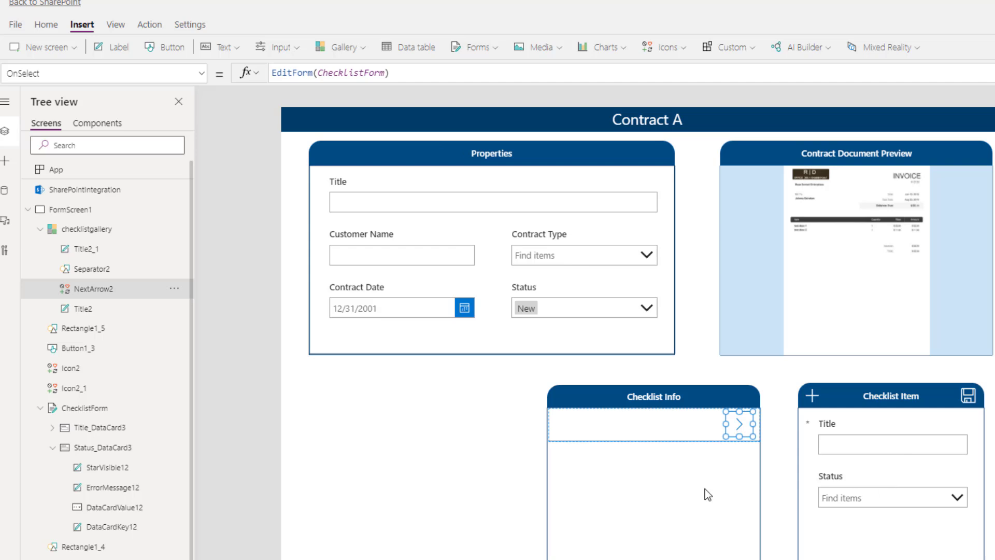
{"action": "left_click", "coordinate": [591, 424]}
{"action": "left_click", "coordinate": [564, 444]}
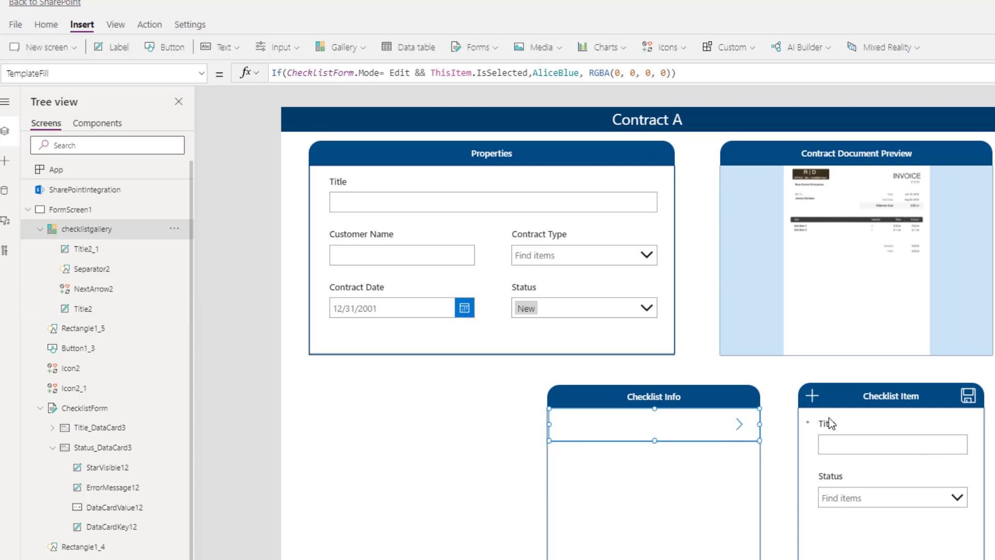
{"action": "double_click", "coordinate": [563, 74]}
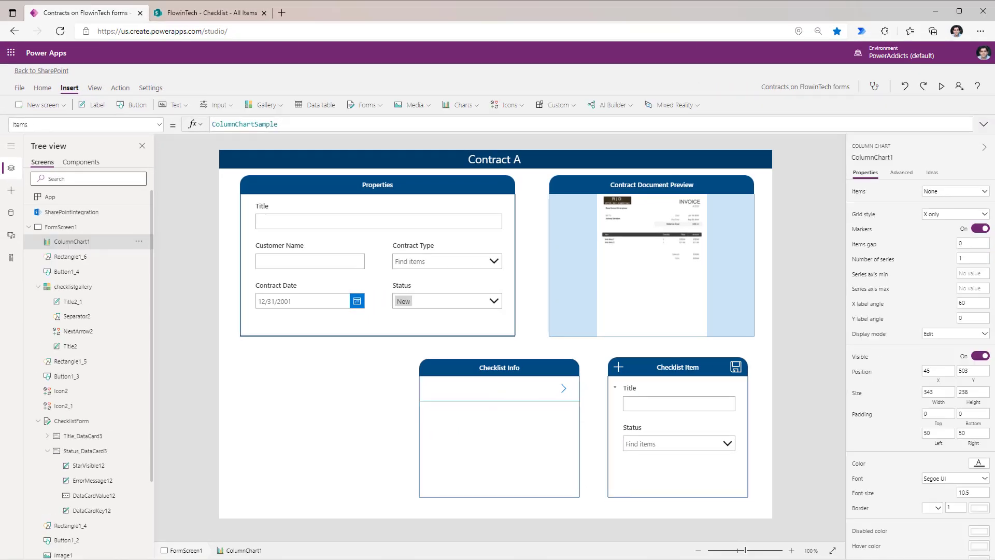
Filter the Items of checklistgallery to Checklist records where 'Doc ID' equals SharePointIntegration.SelectedListItemID
{"action": "left_click", "coordinate": [464, 426]}
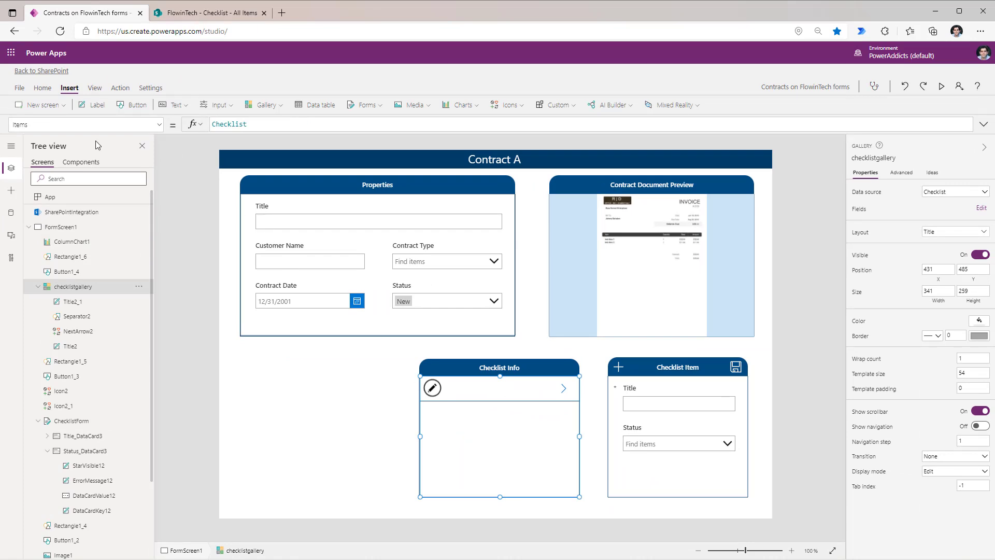
{"action": "double_click", "coordinate": [229, 125]}
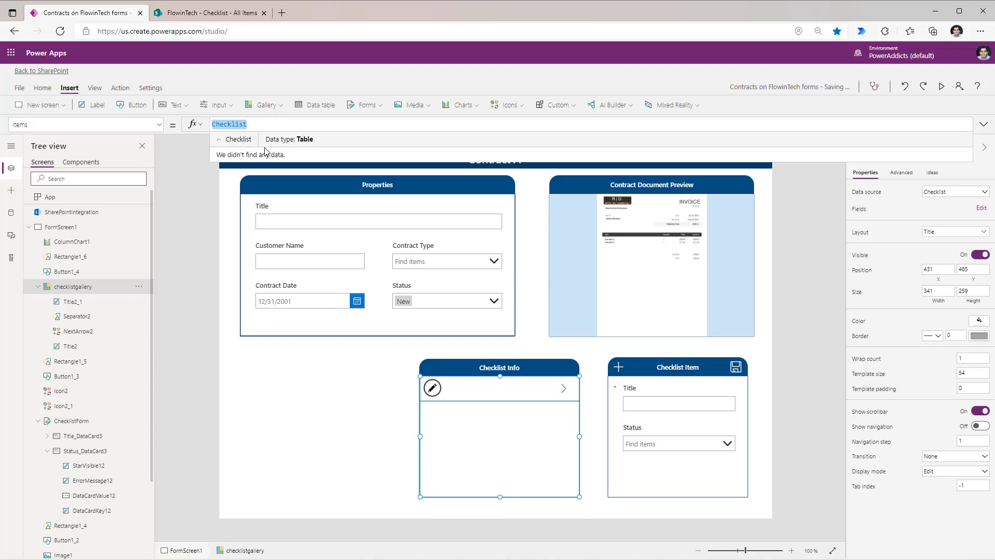
{"action": "key", "text": "Home"}
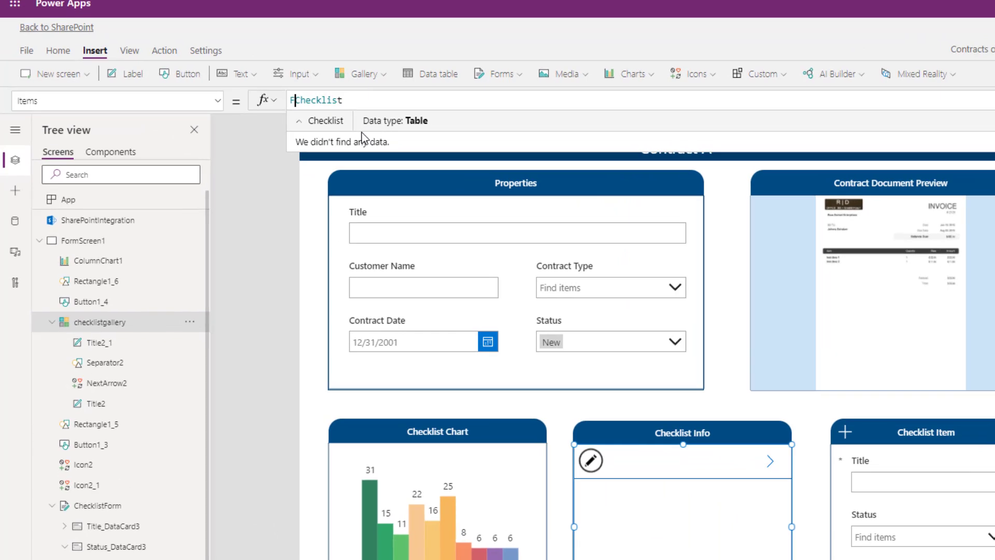
{"action": "type", "text": "Filter("}
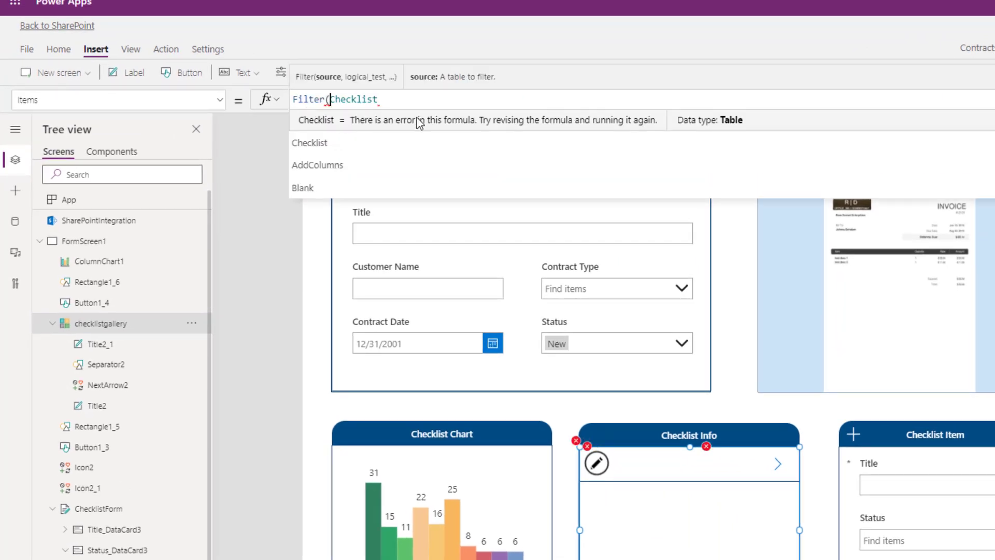
{"action": "left_click", "coordinate": [410, 97]}
{"action": "type", "text": ","}
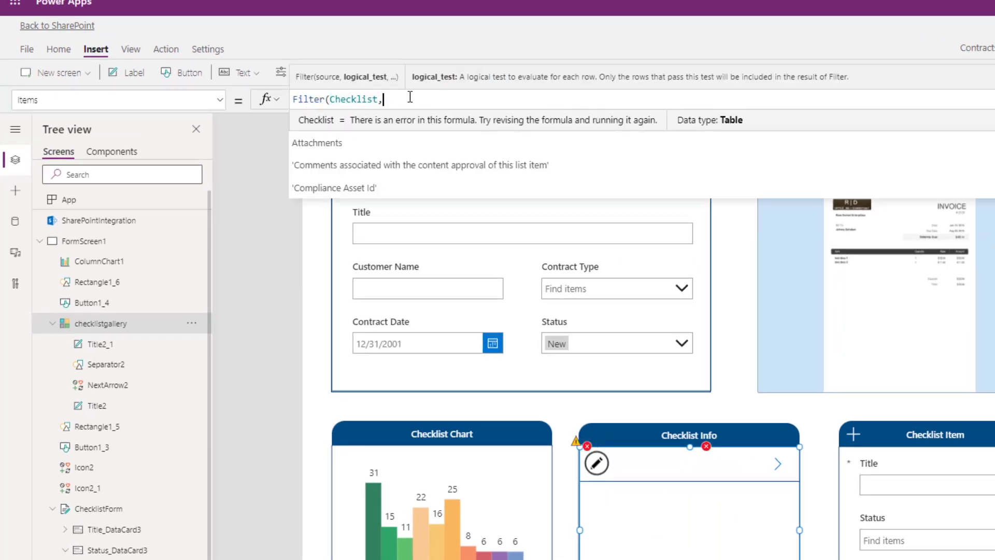
{"action": "type", "text": "Doc"}
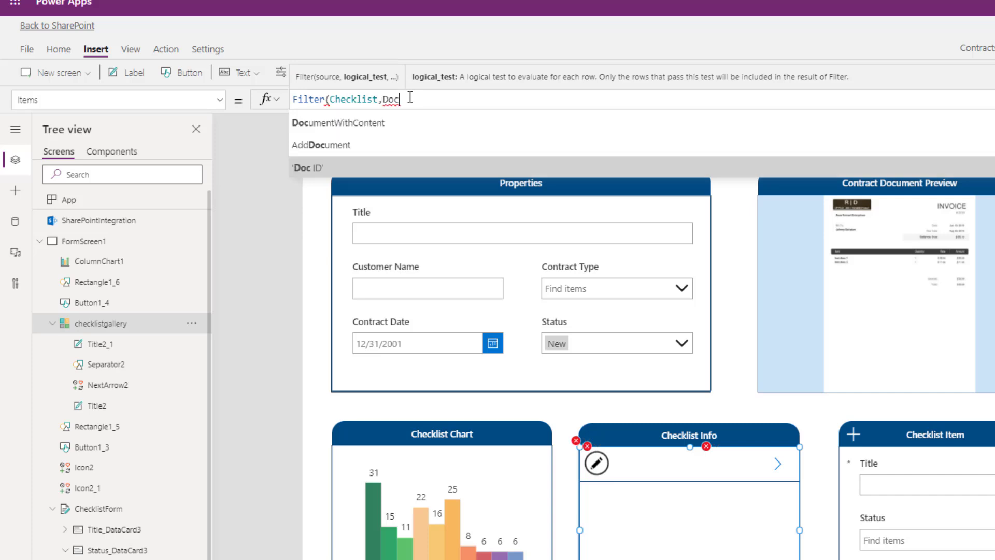
{"action": "left_click", "coordinate": [341, 170]}
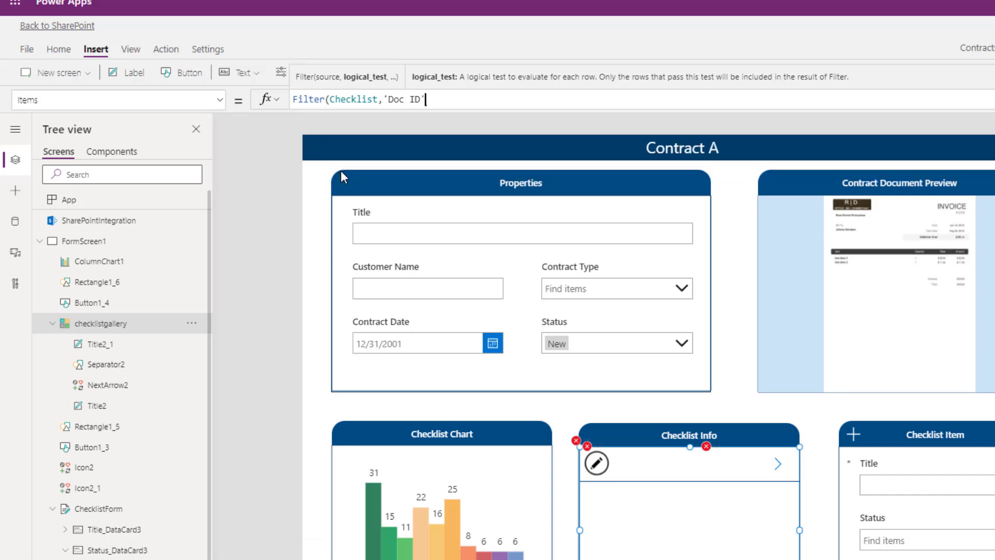
{"action": "type", "text": "=share"}
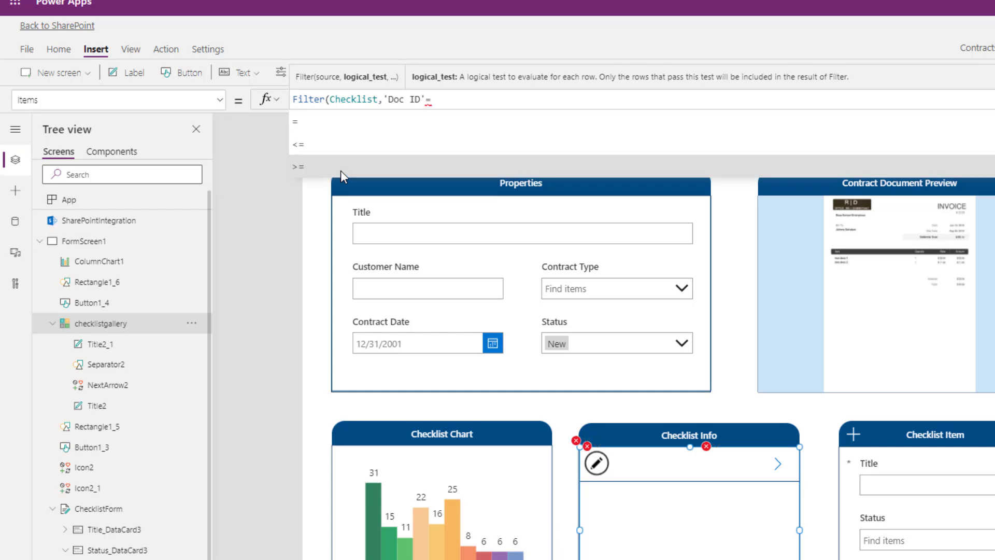
{"action": "left_click", "coordinate": [340, 171]}
{"action": "type", "text": ".se"}
{"action": "left_click", "coordinate": [340, 170]}
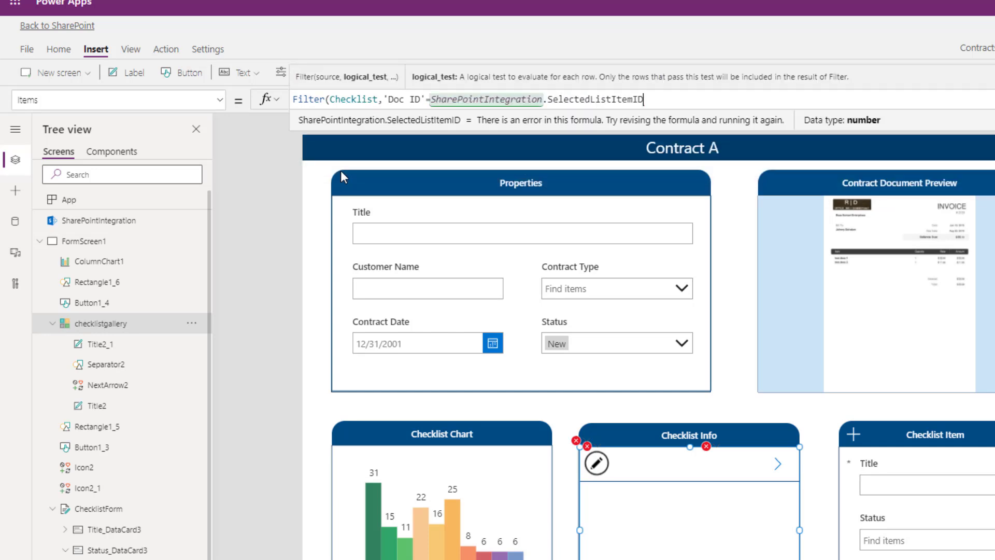
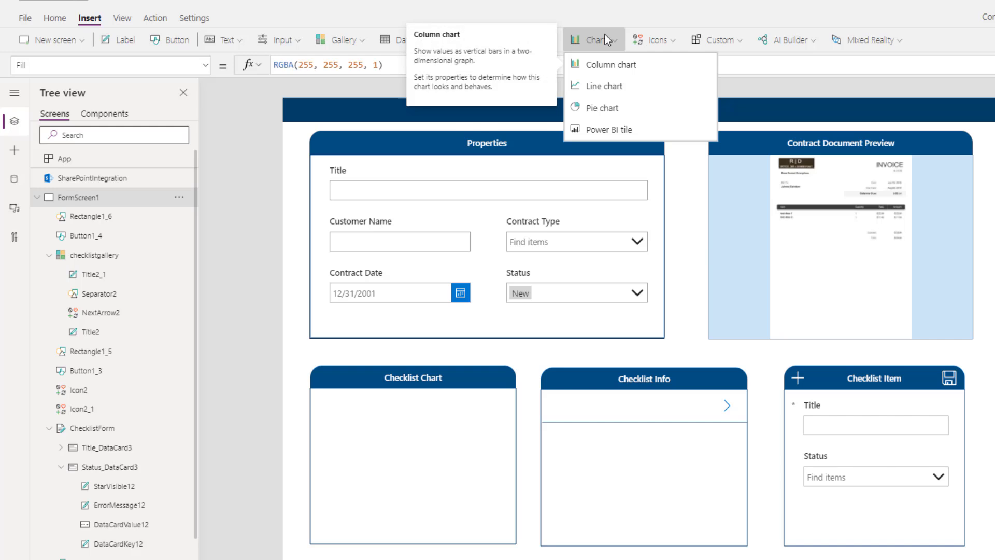
Insert a column chart fitted to the Checklist Chart rectangle and delete its legend and title
{"action": "left_click", "coordinate": [619, 66]}
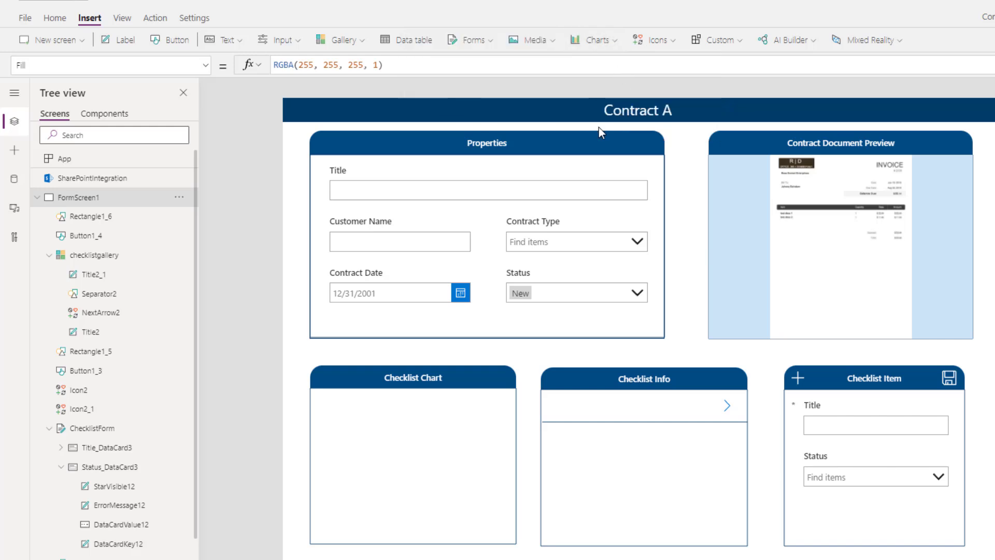
{"action": "left_click_drag", "start_coordinate": [367, 266], "coordinate": [352, 389]}
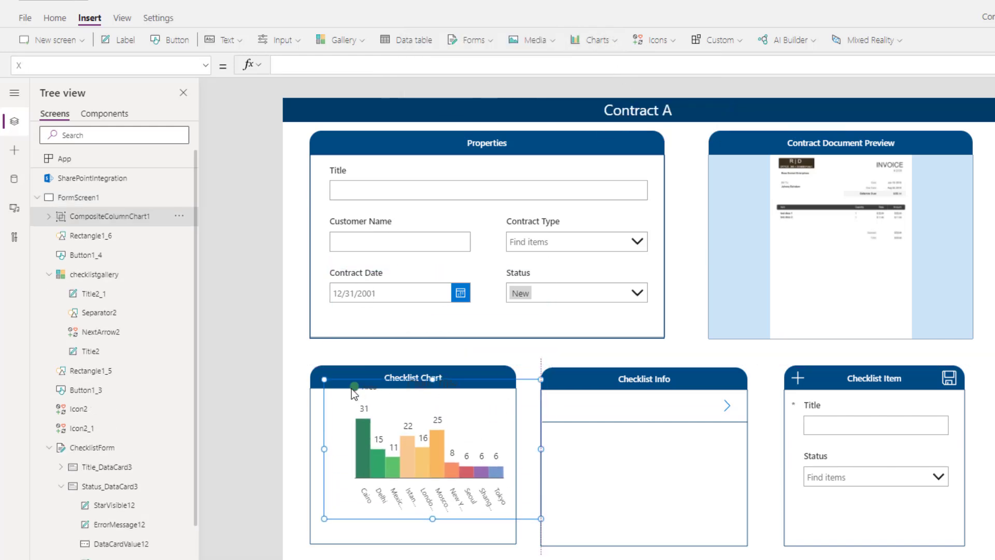
{"action": "left_click", "coordinate": [415, 399]}
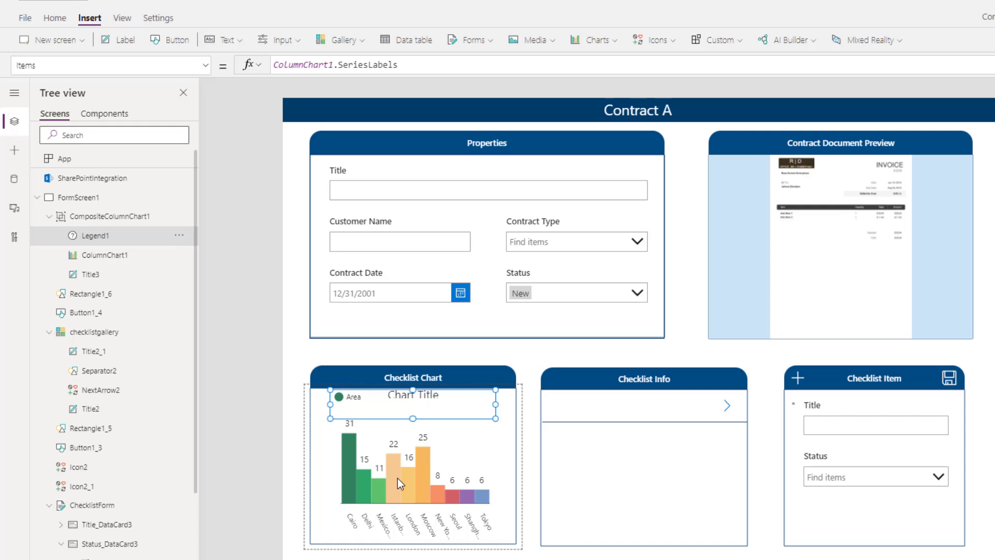
{"action": "key", "text": "Delete"}
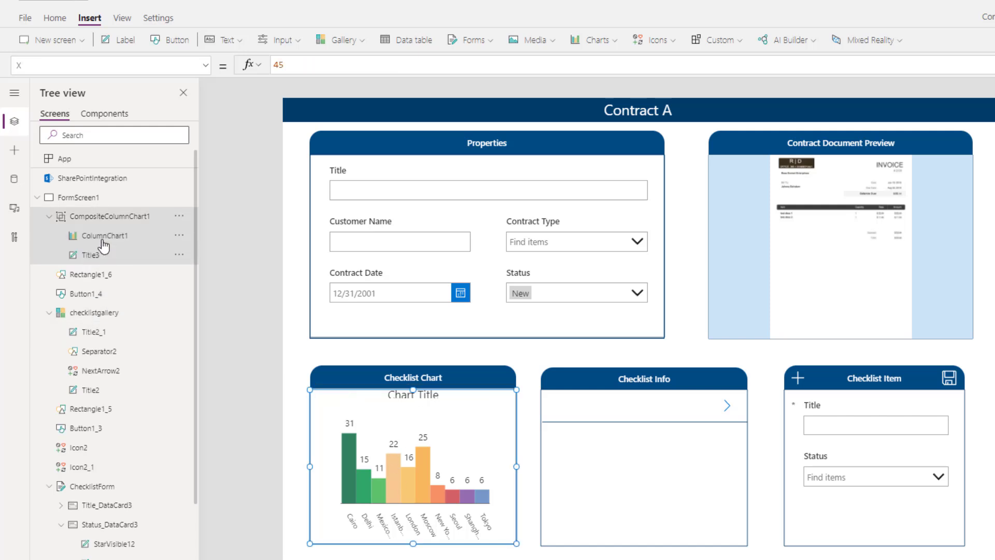
{"action": "left_click", "coordinate": [105, 254]}
{"action": "key", "text": "Delete"}
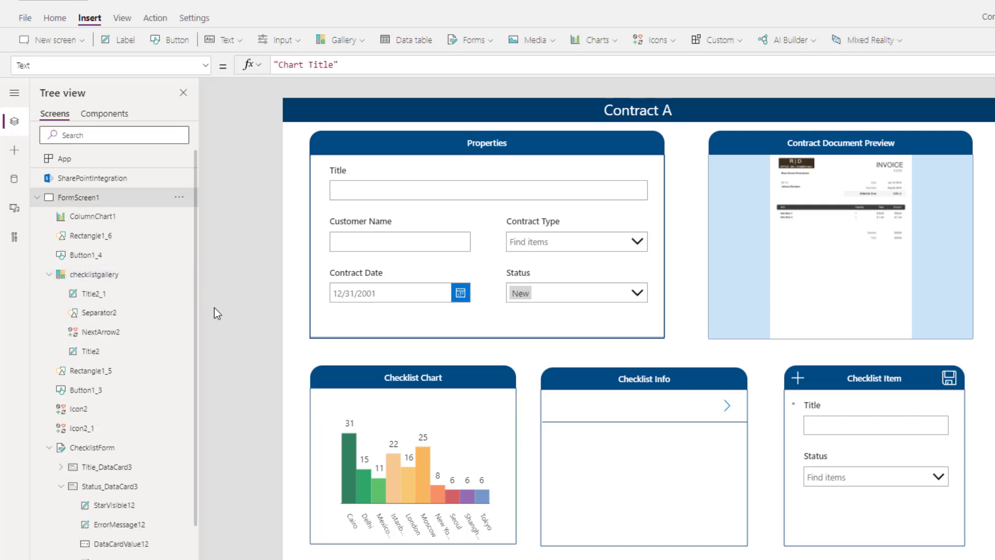
{"action": "left_click", "coordinate": [93, 216]}
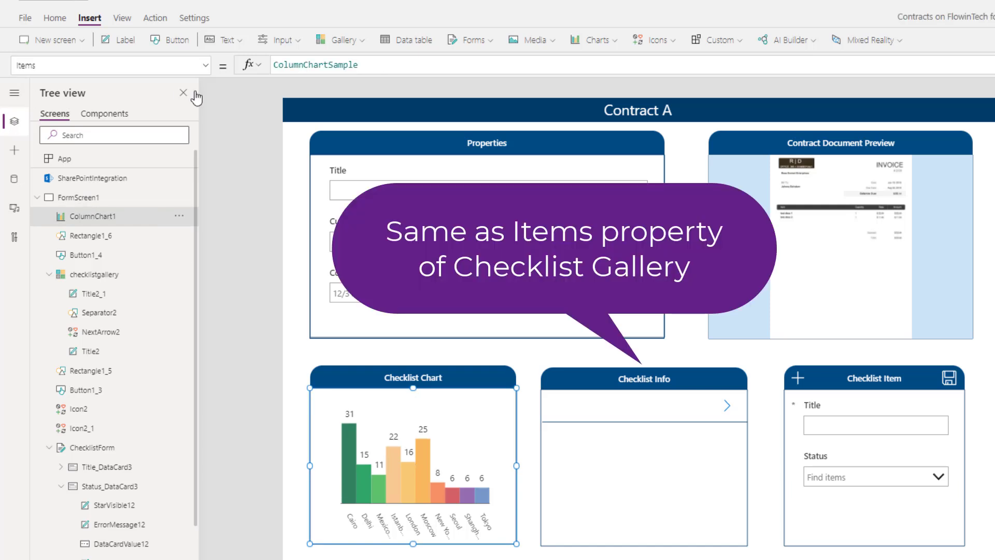
Set the column chart's Items to Filter(Checklist,'Doc ID'=SharePointIntegration.SelectedListItemID) and start wrapping it in a GroupBy function
{"action": "double_click", "coordinate": [305, 64]}
{"action": "type", "text": "Filter(Checklist,'Doc ID'=SharePointIntegration.SelectedListItemID)"}
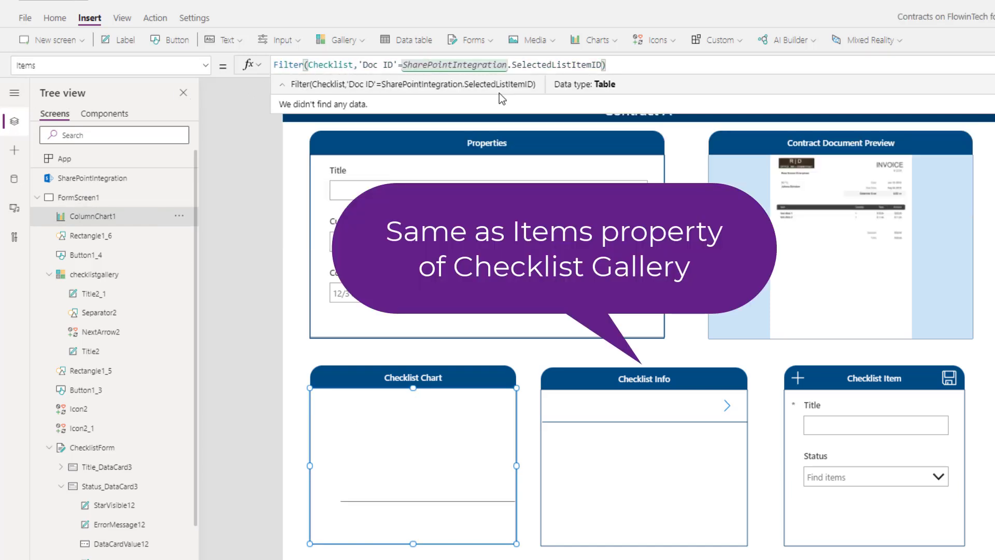
{"action": "left_click", "coordinate": [277, 63]}
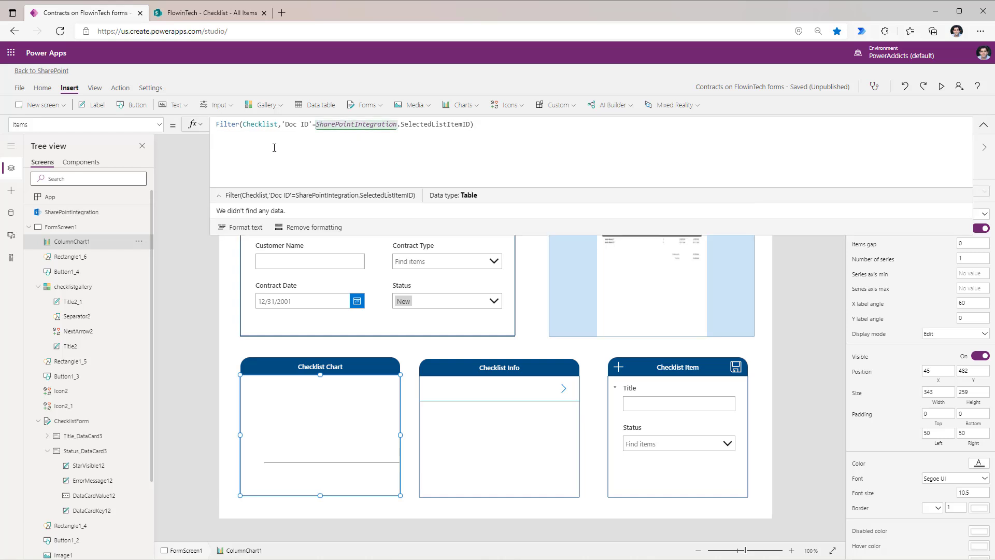
{"action": "type", "text": "GroupBy("}
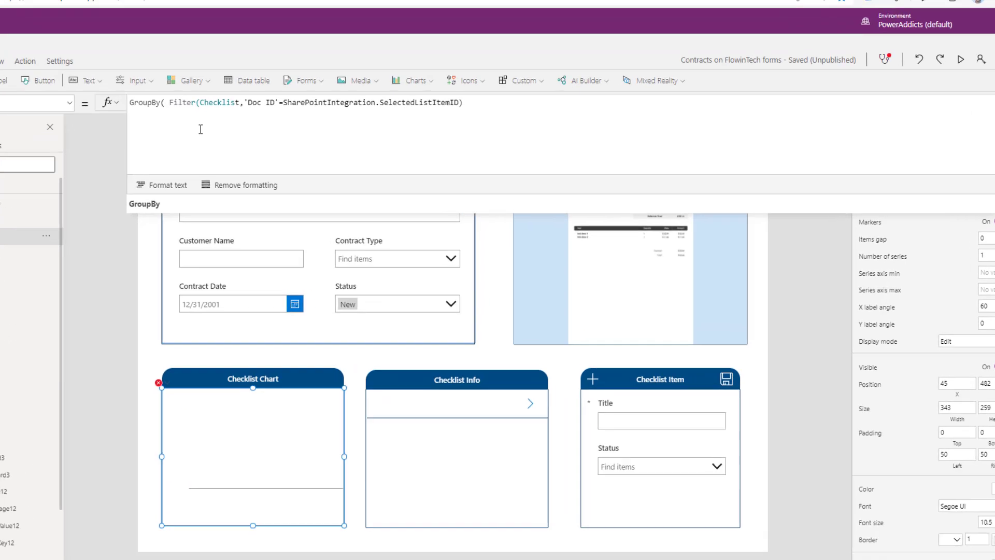
{"action": "left_click", "coordinate": [466, 102]}
{"action": "type", "text": ","}
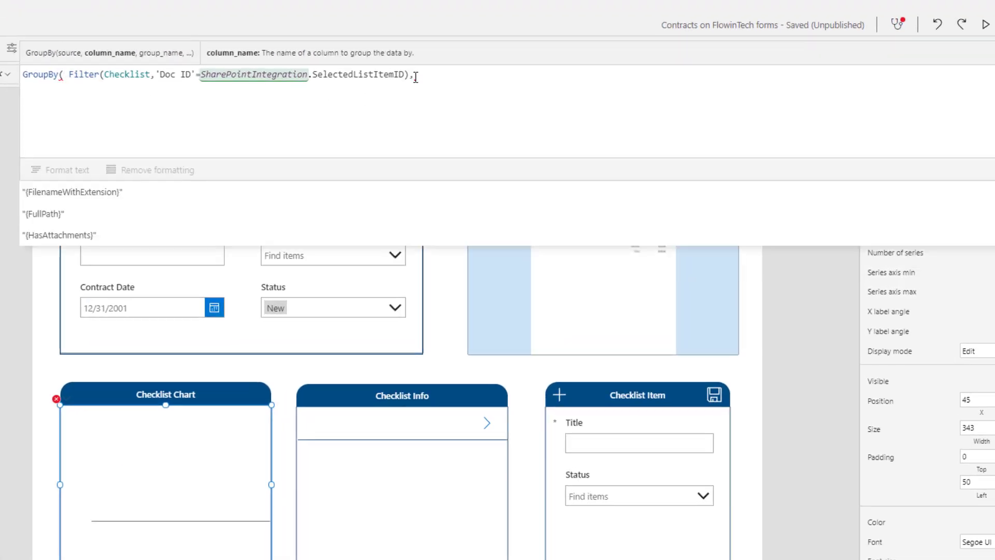
Look through the suggested column names for GroupBy to find a status column to group by
{"action": "key", "text": "Down"}
{"action": "key", "text": "Down"}
{"action": "key", "text": "Down"}
{"action": "key", "text": "Down"}
{"action": "key", "text": "Down"}
{"action": "key", "text": "Down"}
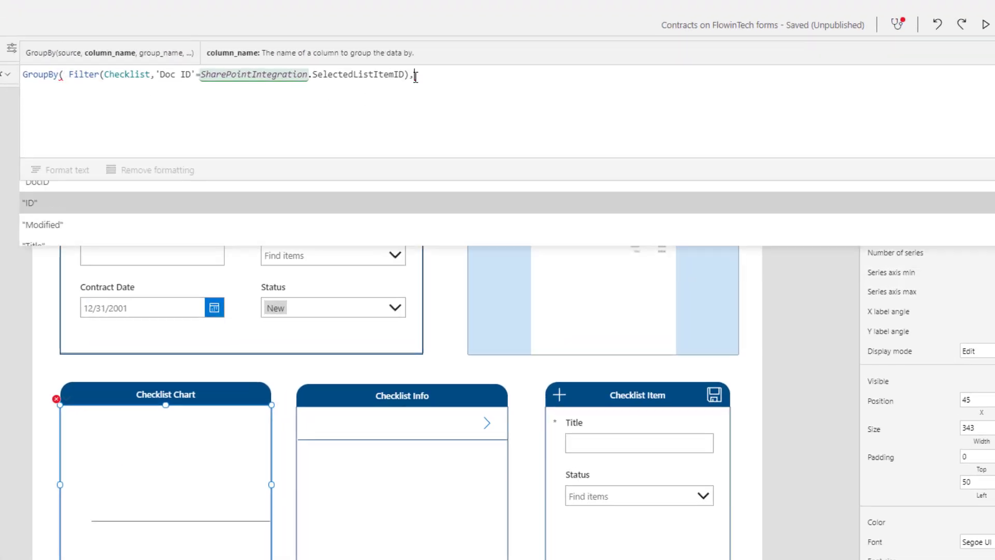
{"action": "key", "text": "Down"}
{"action": "key", "text": "Down"}
{"action": "key", "text": "Down"}
{"action": "key", "text": "Down"}
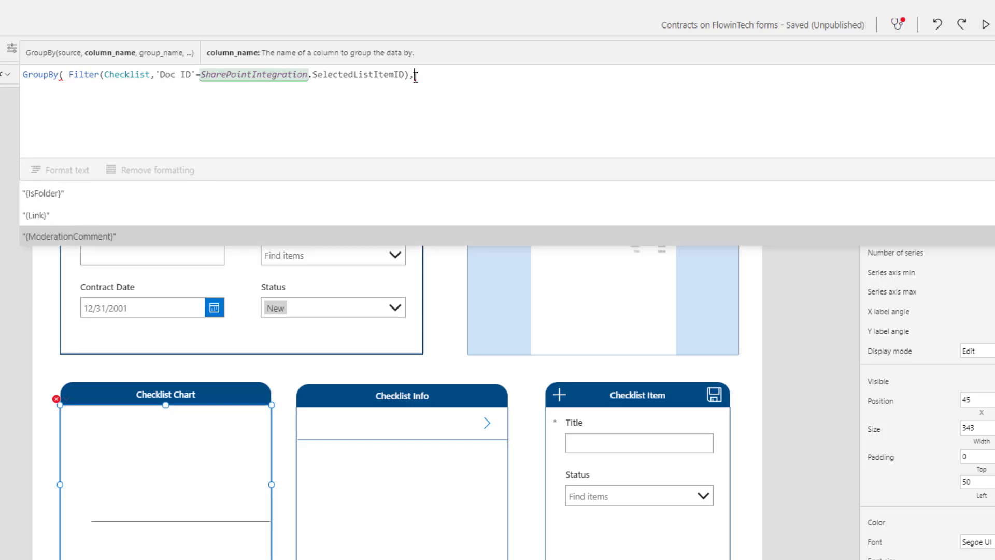
{"action": "key", "text": "Down"}
{"action": "key", "text": "Down"}
{"action": "key", "text": "Down"}
{"action": "key", "text": "Down"}
{"action": "key", "text": "Down"}
{"action": "key", "text": "Down"}
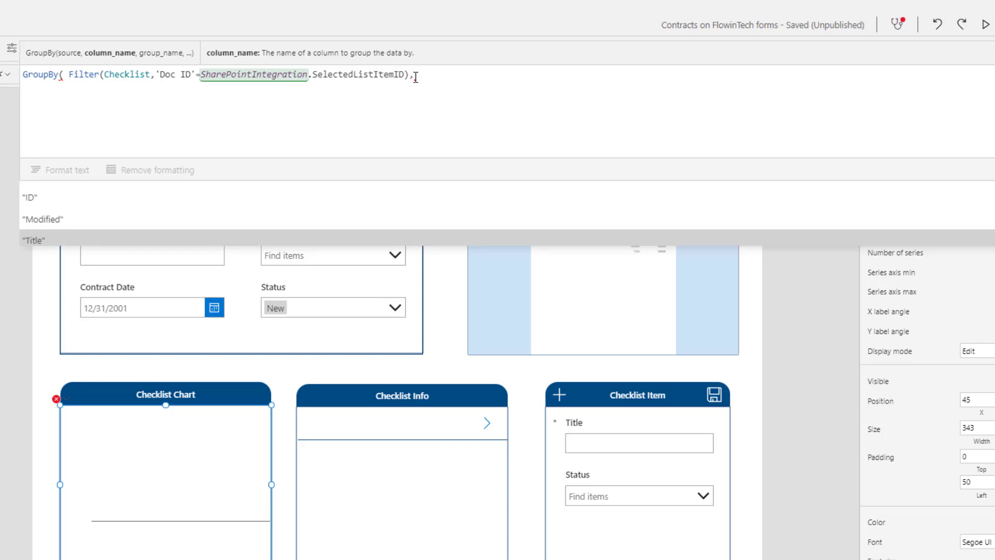
Wrap the Filter inside GroupBy in AddColumns, adding a column "Status Text" with the value ThisRecord.Status.Value
{"action": "left_click", "coordinate": [68, 74]}
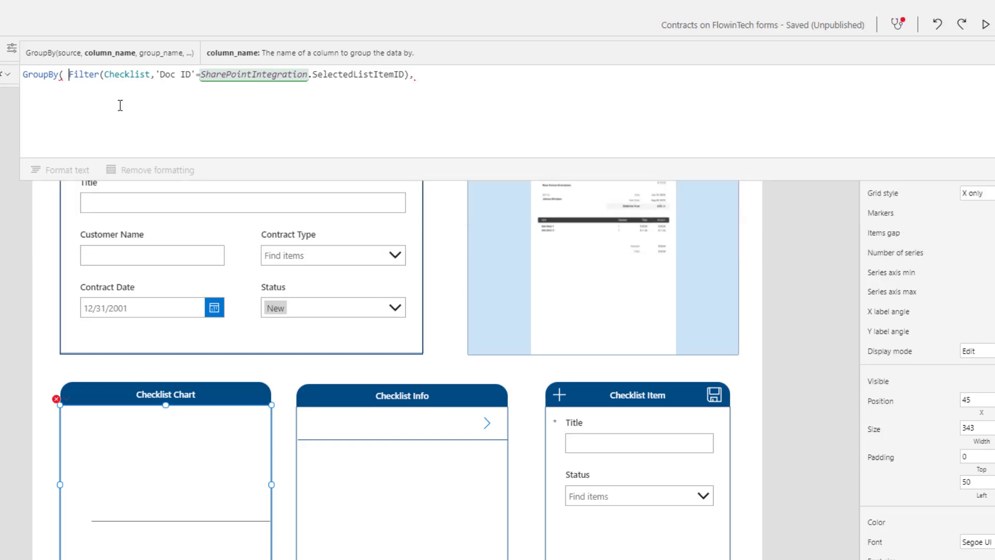
{"action": "type", "text": "Add"}
{"action": "key", "text": "Tab"}
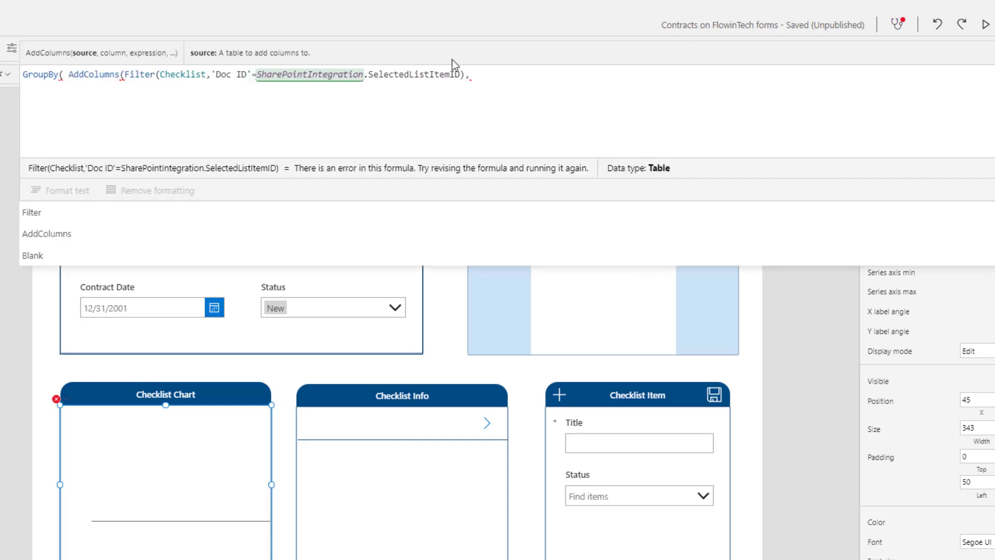
{"action": "left_click", "coordinate": [484, 71]}
{"action": "type", "text": "\"Status Text\""}
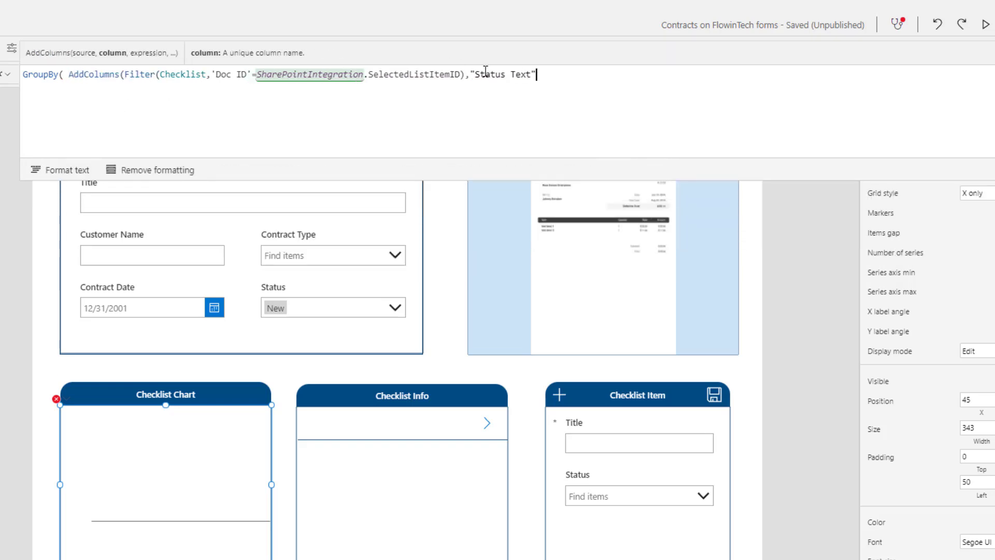
{"action": "type", "text": ","}
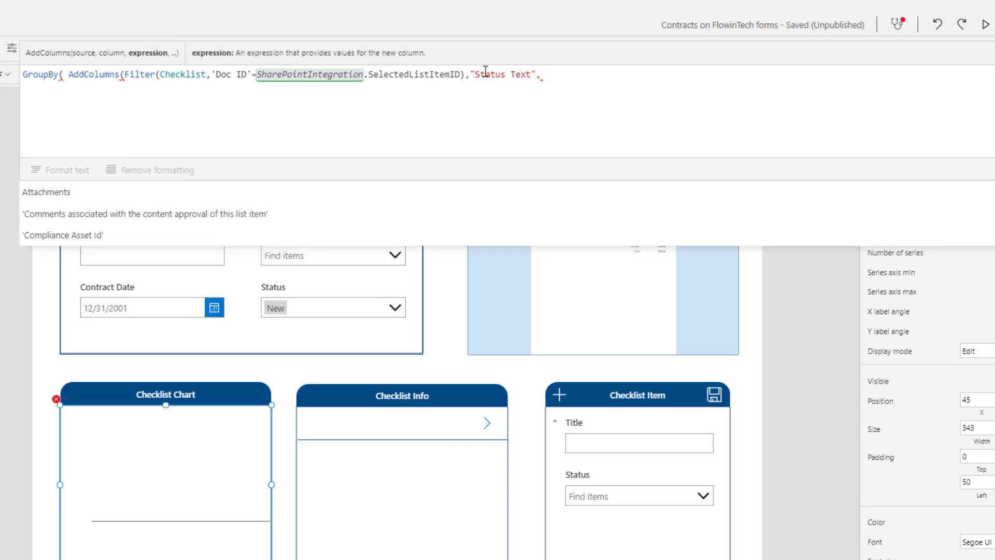
{"action": "type", "text": "ThisRecord"}
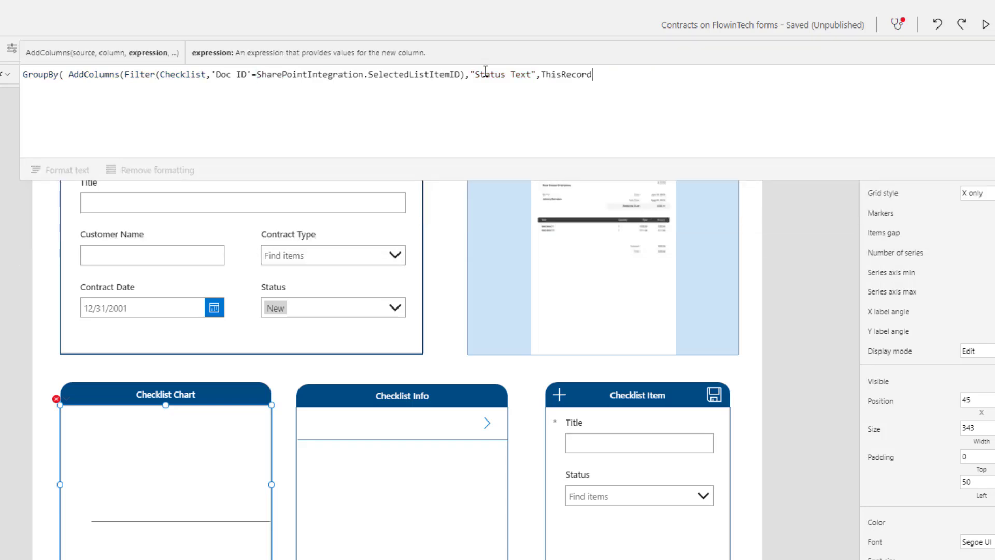
{"action": "type", "text": ".Status.Value"}
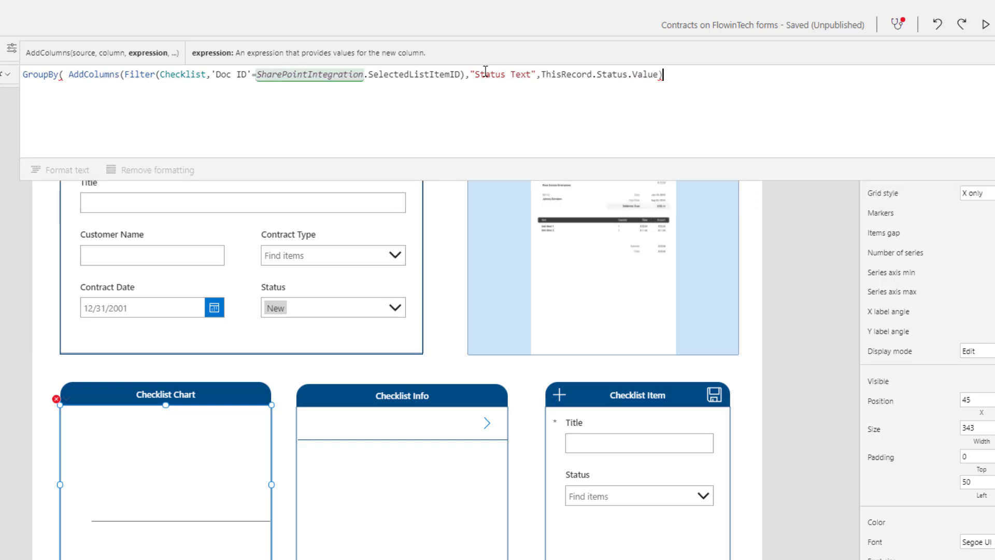
{"action": "type", "text": "),"}
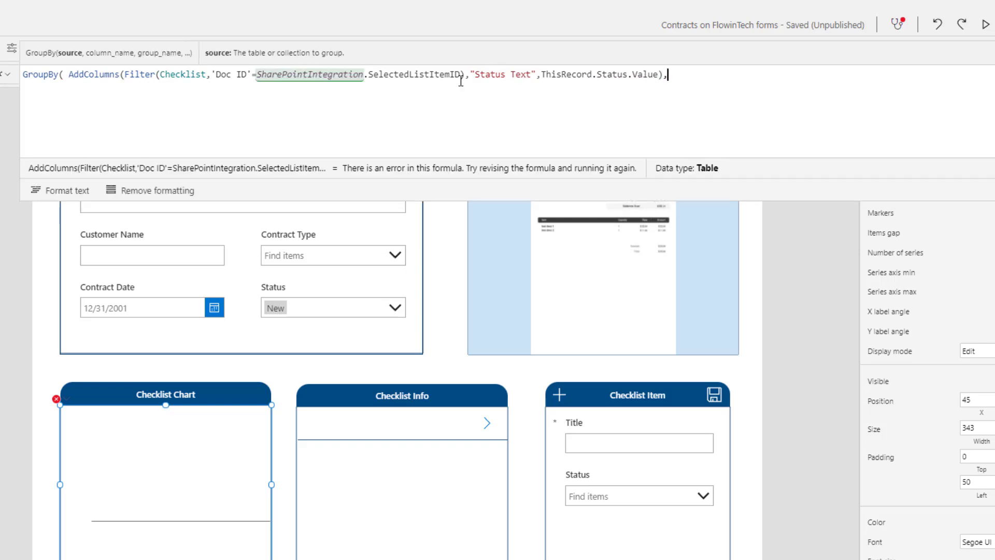
Complete the GroupBy with "Status Text" as the grouping column and "Value" as the group name
{"action": "key", "text": "Down"}
{"action": "key", "text": "Down"}
{"action": "key", "text": "Down"}
{"action": "key", "text": "Down"}
{"action": "key", "text": "Down"}
{"action": "key", "text": "Down"}
{"action": "key", "text": "Down"}
{"action": "key", "text": "Down"}
{"action": "key", "text": "Down"}
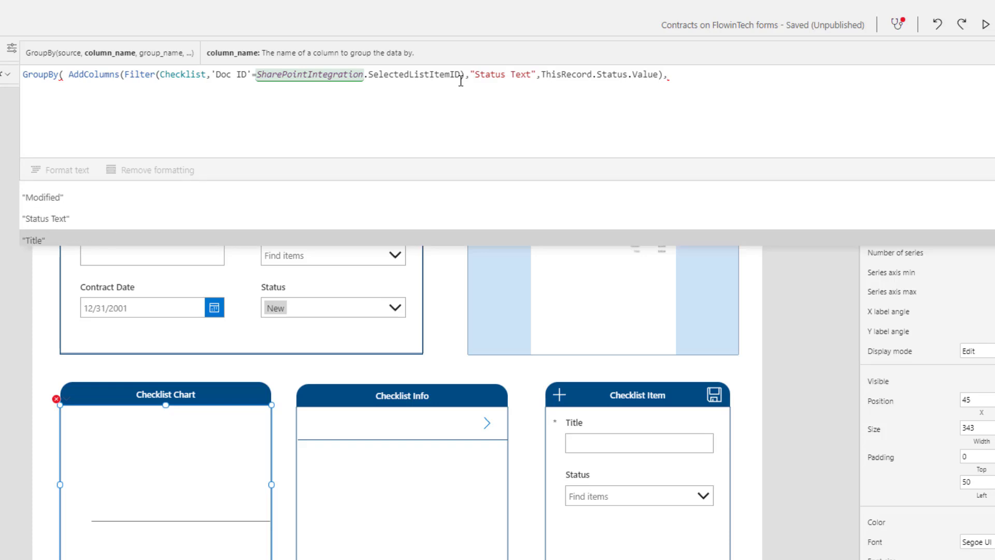
{"action": "key", "text": "Up"}
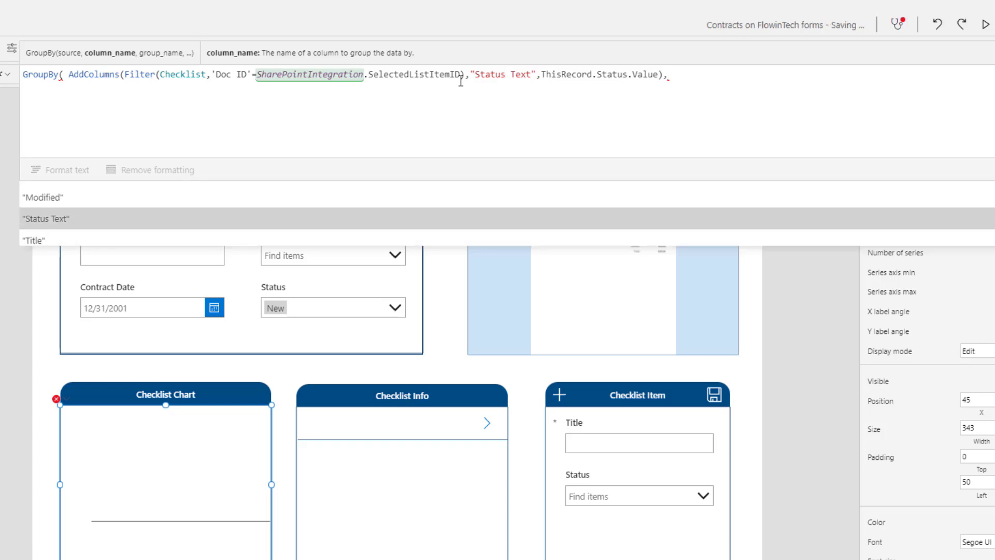
{"action": "key", "text": "Tab"}
{"action": "type", "text": ",\""}
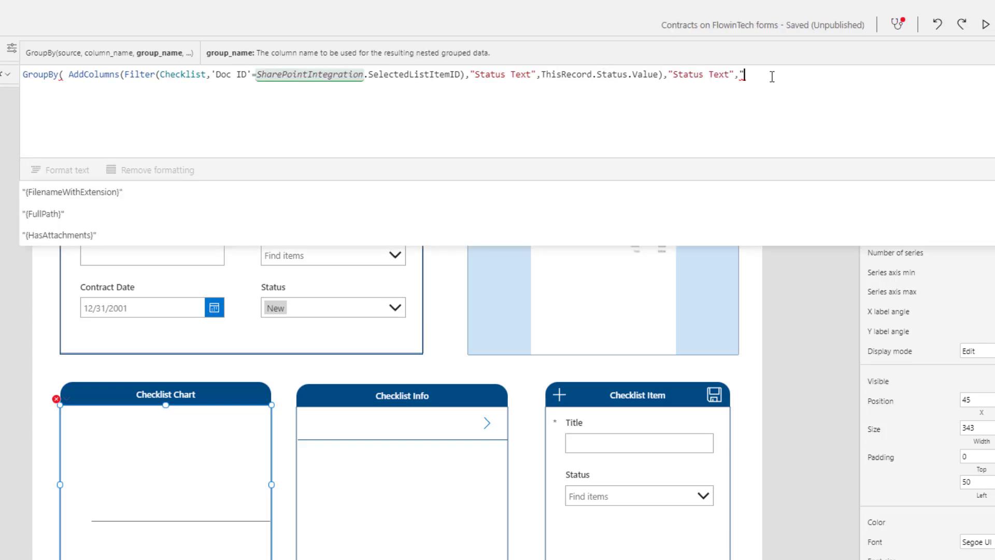
{"action": "type", "text": "Value"}
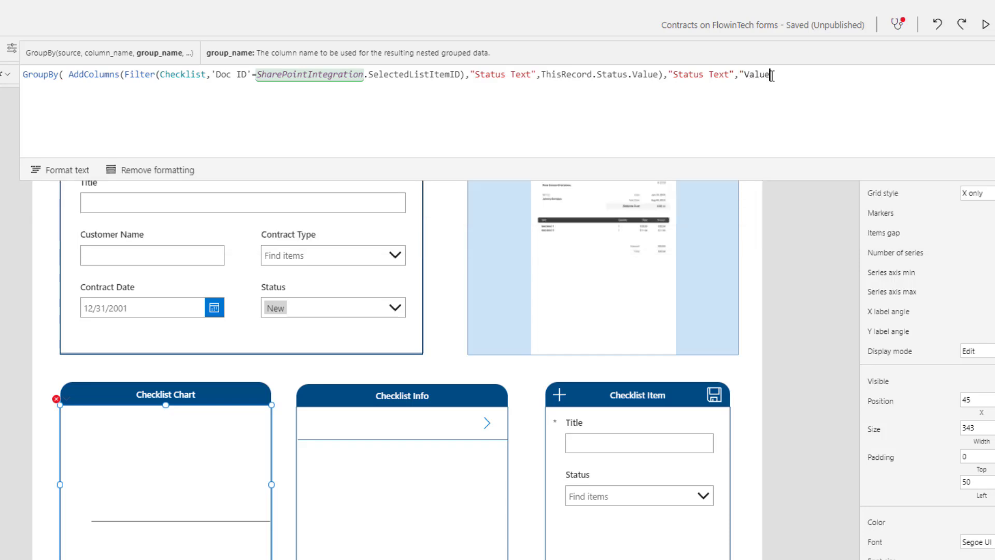
{"action": "type", "text": "\")"}
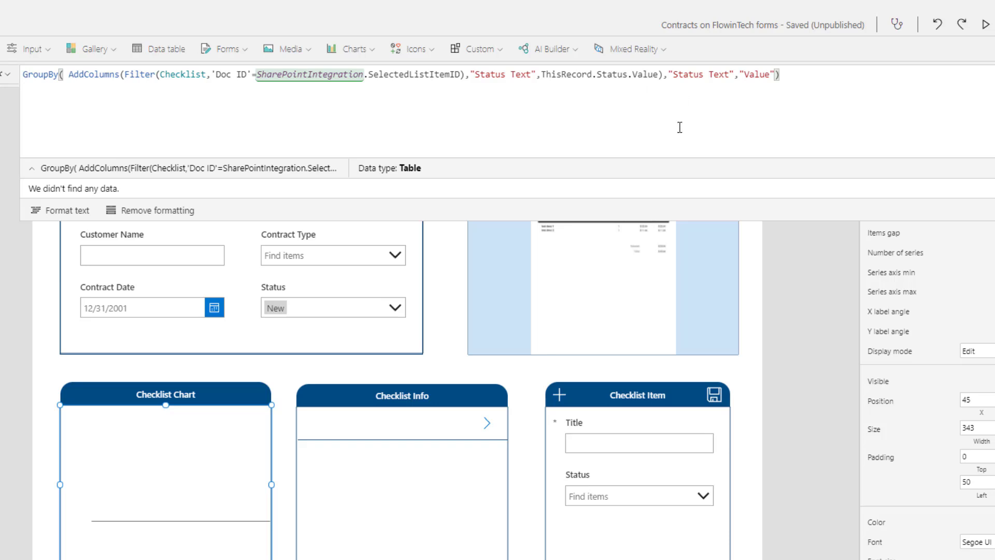
Wrap the chart's GroupBy formula in AddColumns, adding a column "Total" calculated as CountRows(Value)
{"action": "left_click", "coordinate": [24, 74]}
{"action": "type", "text": "AddColumns("}
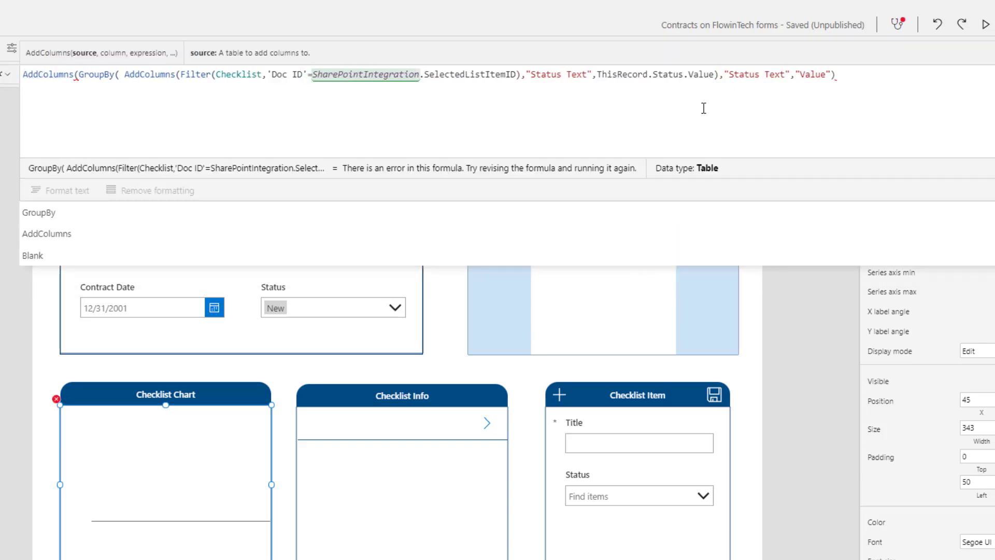
{"action": "left_click", "coordinate": [854, 81]}
{"action": "type", "text": ",\"Total\""}
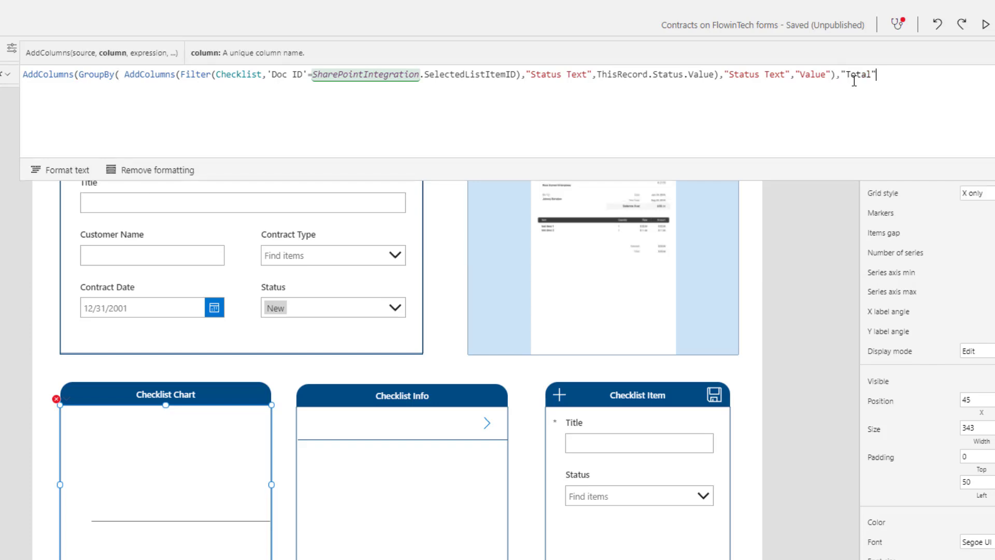
{"action": "type", "text": ",CountRows("}
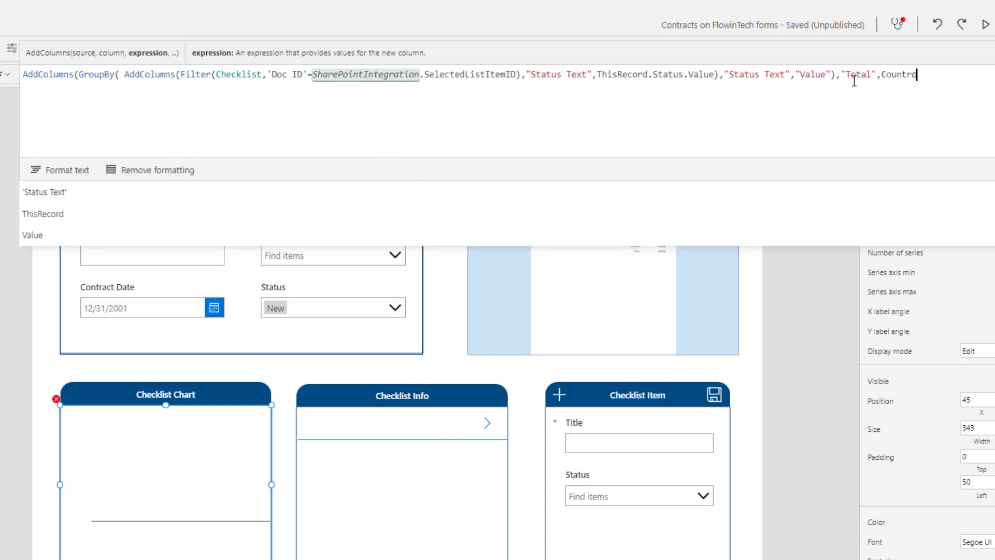
{"action": "type", "text": "Value)"}
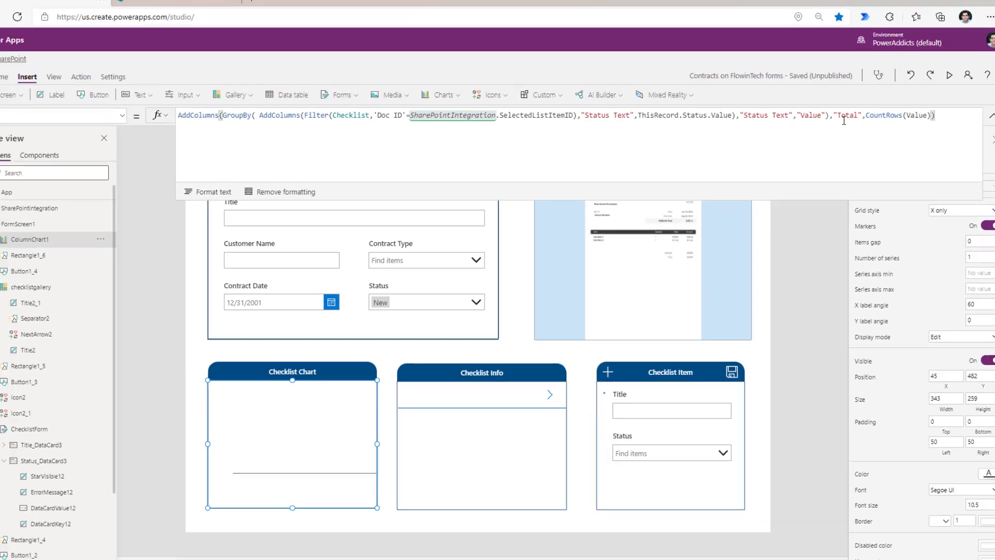
{"action": "left_click", "coordinate": [152, 473]}
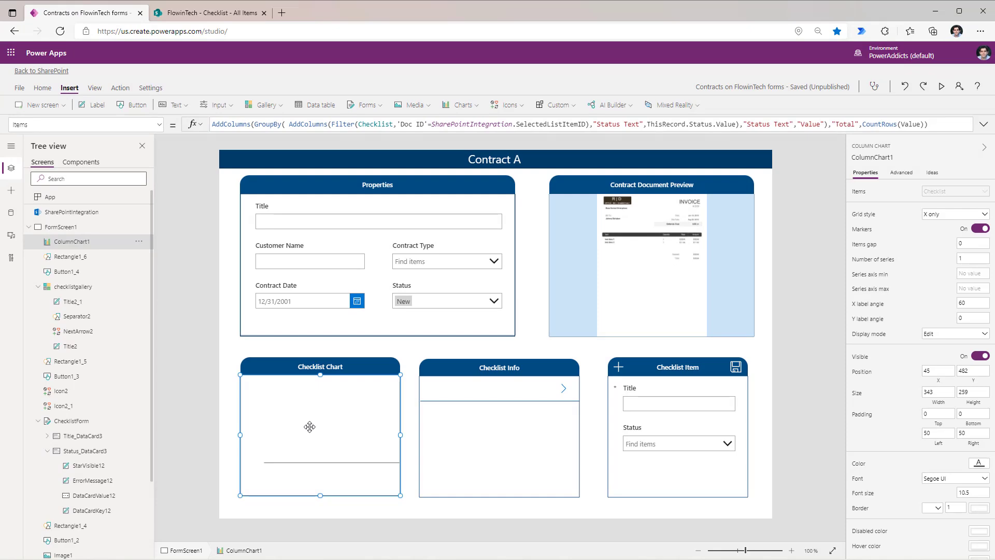
Clear the default RGBA colour list from the column chart's ItemColorSet property
{"action": "left_click", "coordinate": [904, 173]}
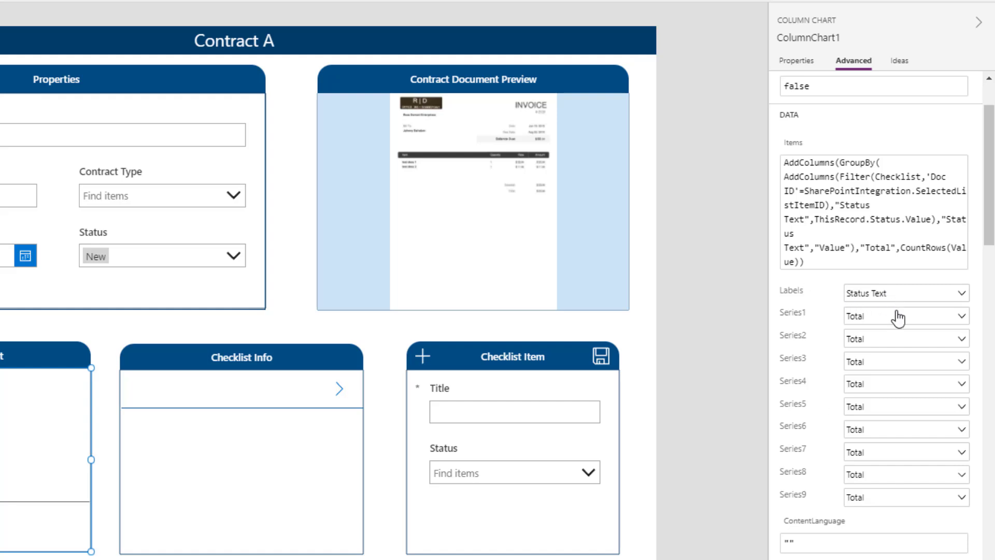
{"action": "scroll", "coordinate": [875, 414], "scroll_direction": "down", "scroll_amount": 5}
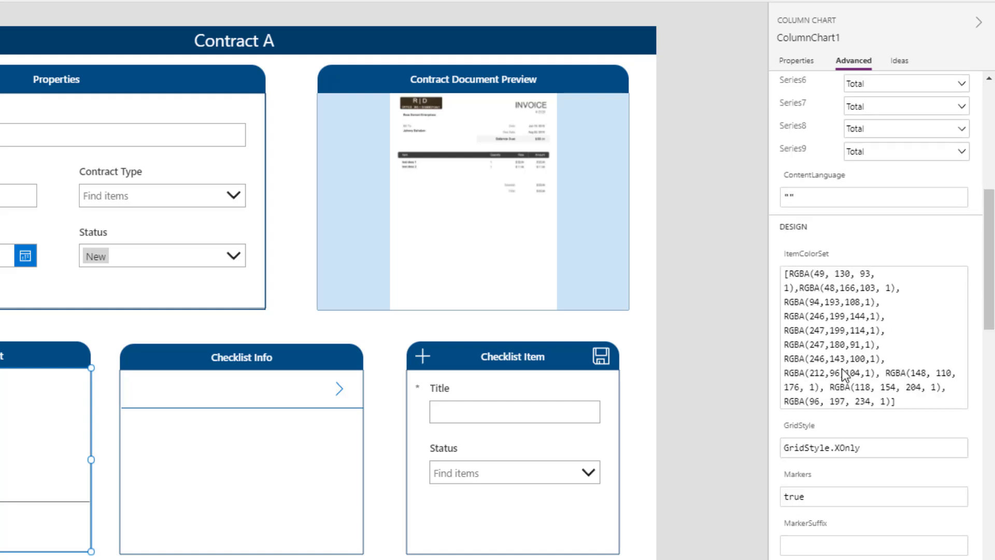
{"action": "left_click", "coordinate": [840, 328]}
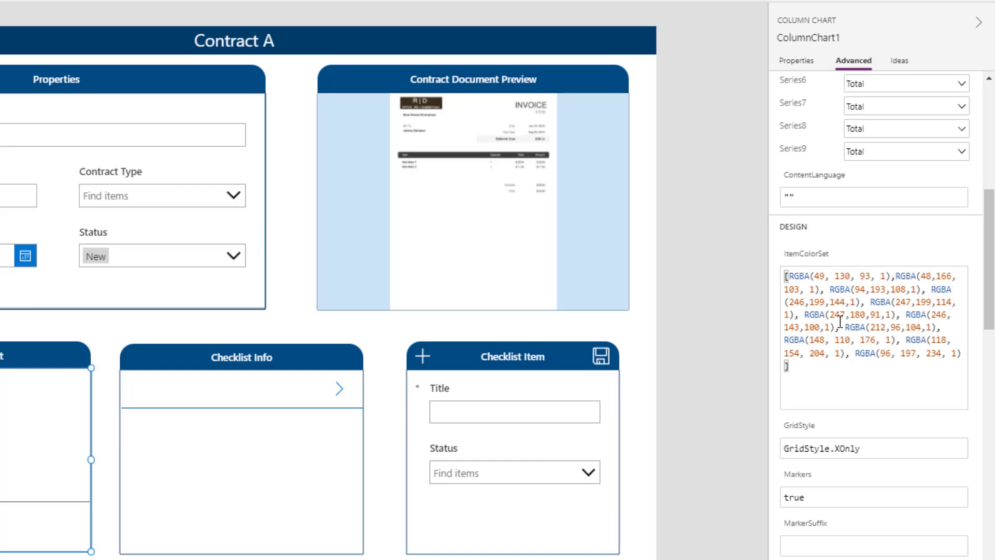
{"action": "key", "text": "ctrl+a"}
{"action": "key", "text": "Delete"}
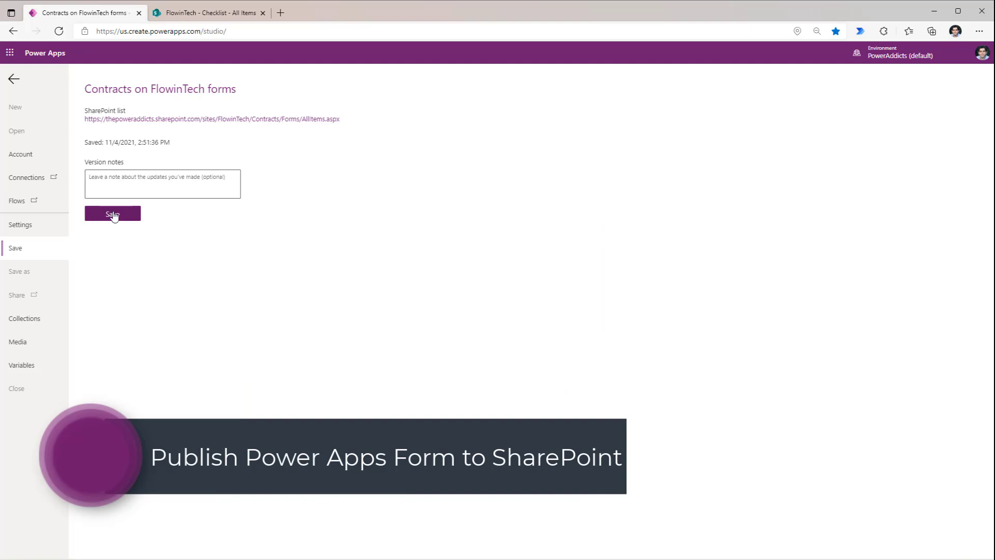
Save the Contracts form and publish it to SharePoint
{"action": "left_click", "coordinate": [113, 214]}
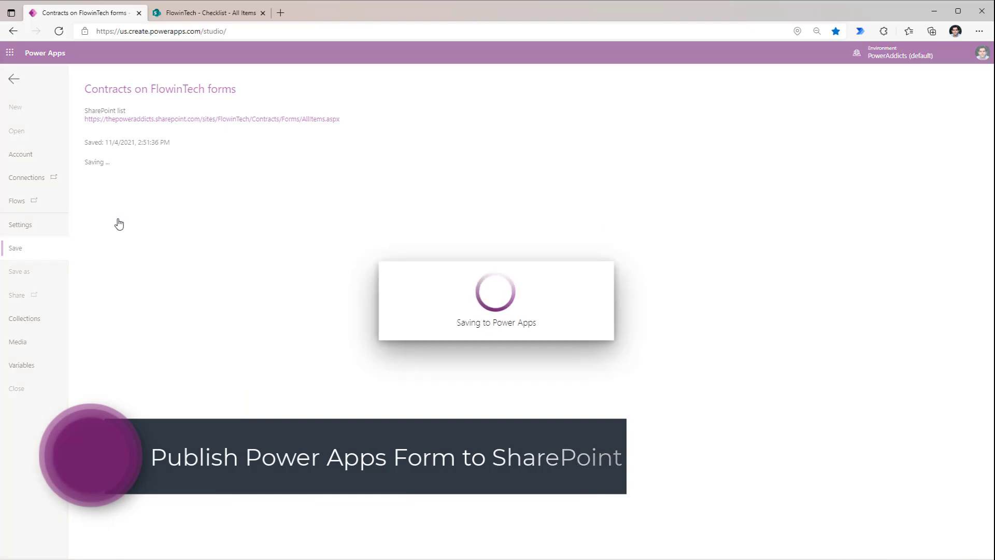
{"action": "left_click", "coordinate": [119, 208]}
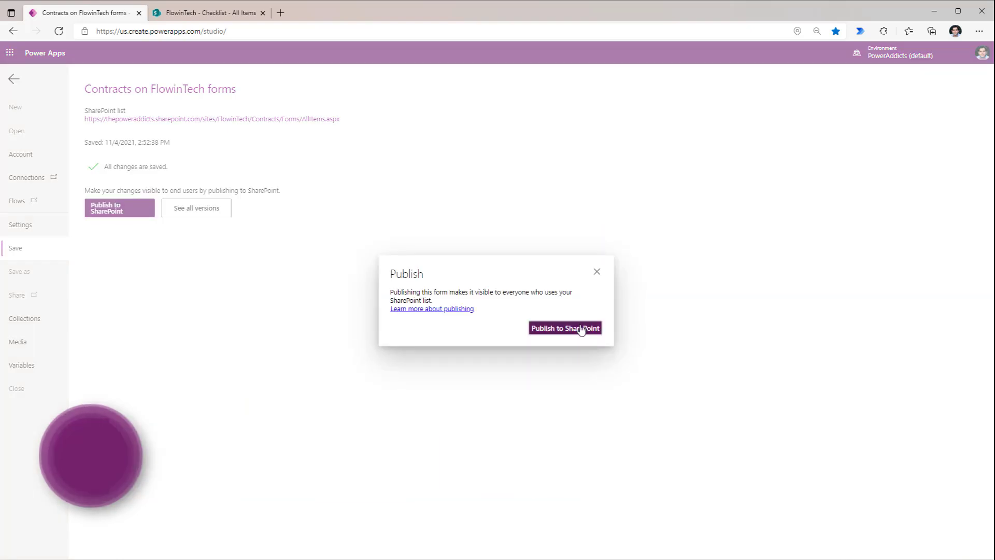
{"action": "left_click", "coordinate": [565, 328]}
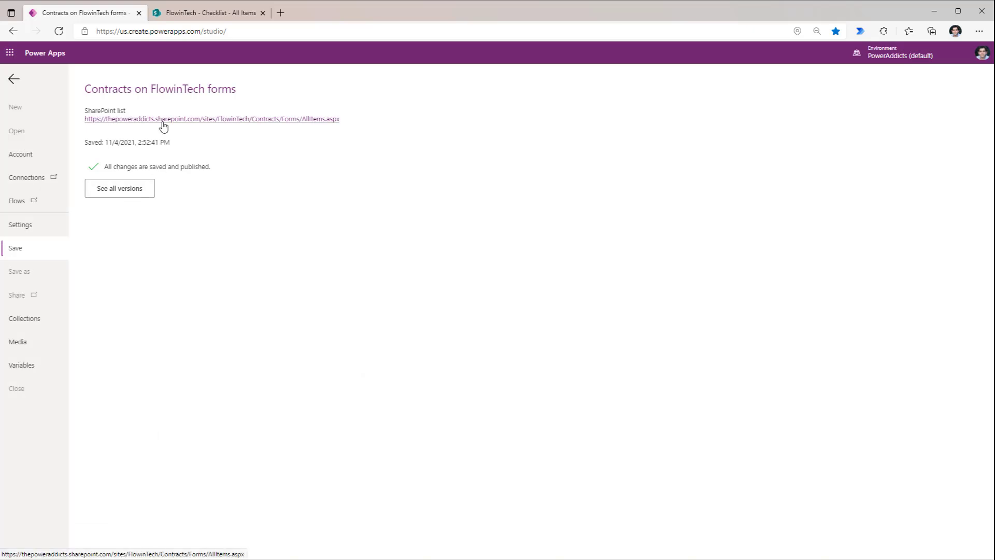
Switch to the Contracts library in SharePoint and open all properties of Contract A.pdf for editing in the custom form
{"action": "left_click", "coordinate": [219, 124]}
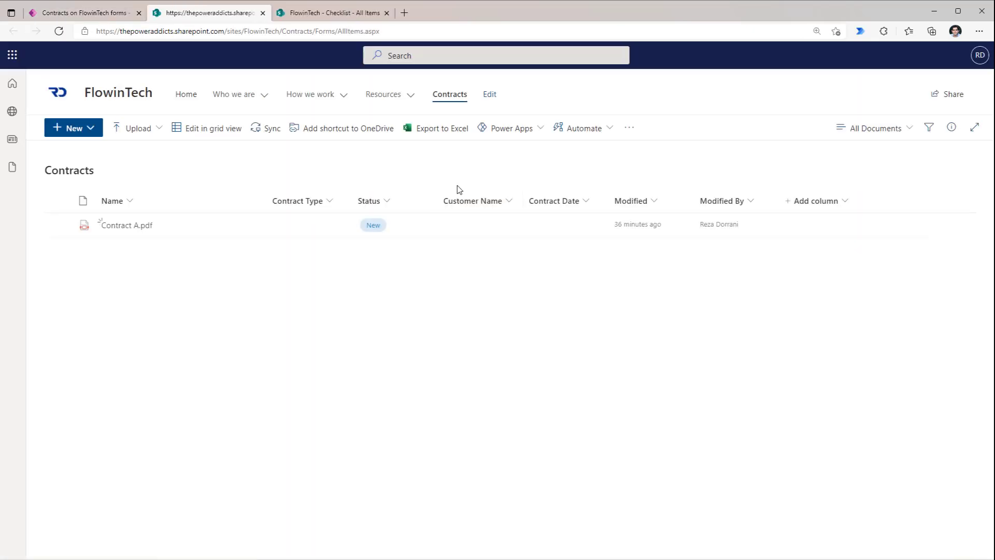
{"action": "left_click", "coordinate": [59, 227]}
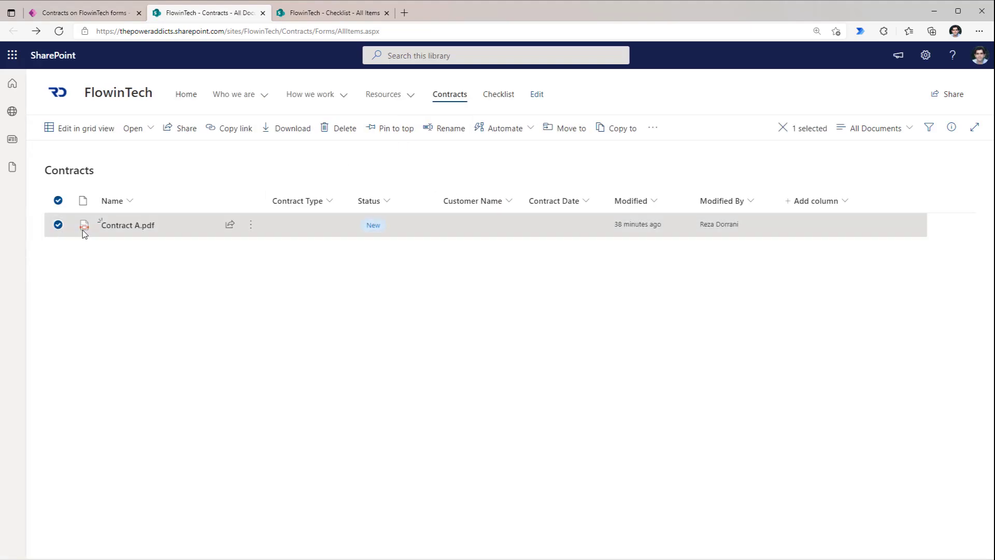
{"action": "left_click", "coordinate": [951, 128]}
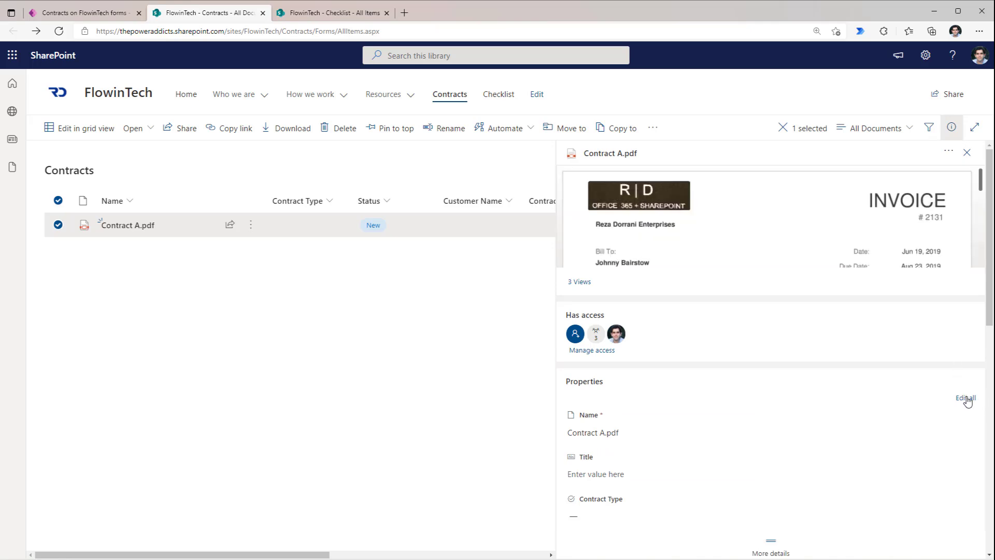
{"action": "left_click", "coordinate": [966, 399]}
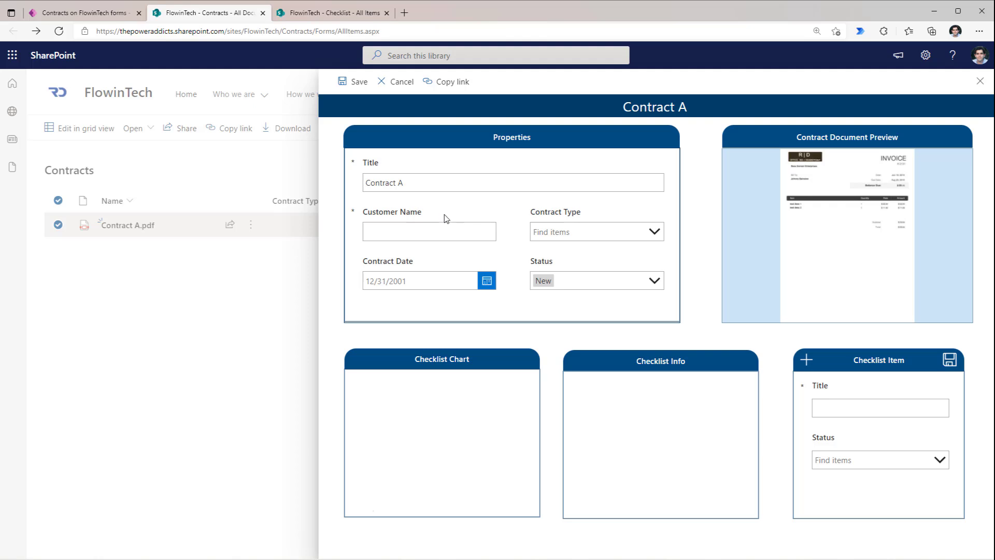
Complete the contract's properties with customer Contoso, contract type APS, contract date 11/24/2021 and status On Hold
{"action": "left_click", "coordinate": [353, 89]}
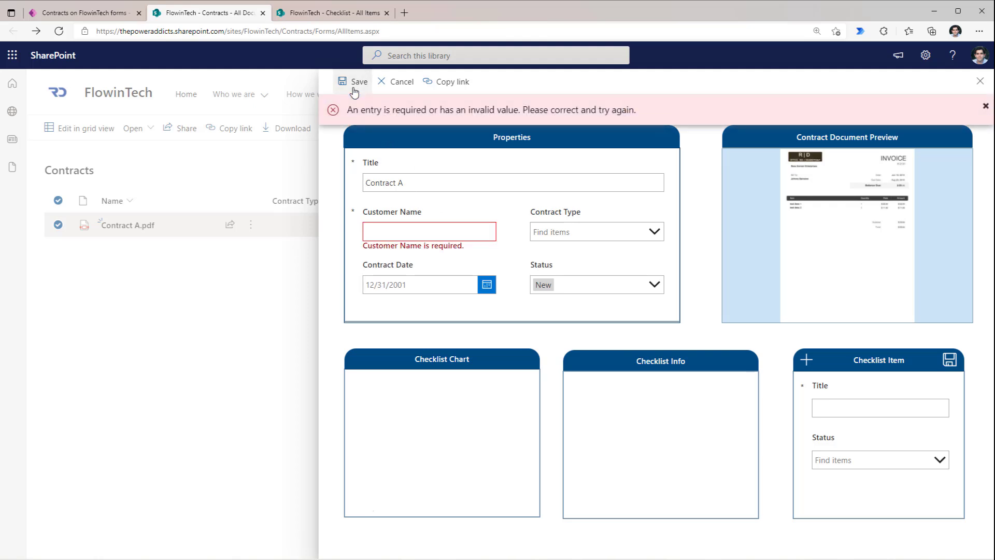
{"action": "left_click", "coordinate": [984, 106]}
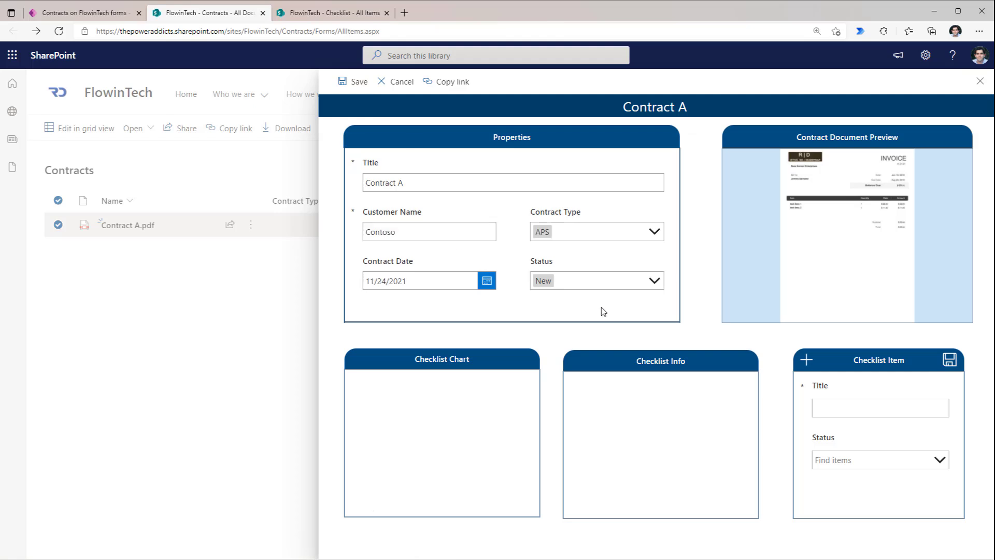
{"action": "left_click", "coordinate": [601, 282]}
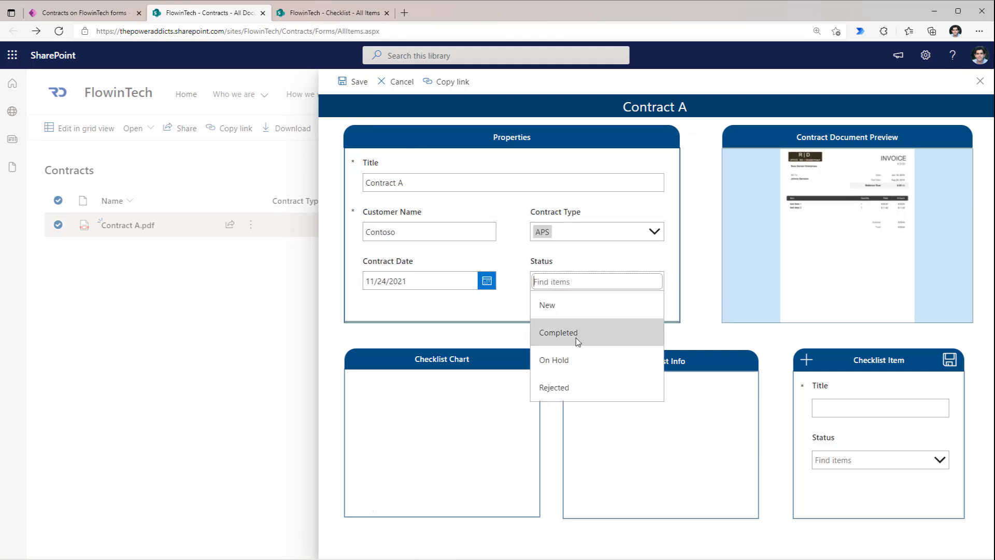
{"action": "left_click", "coordinate": [557, 359]}
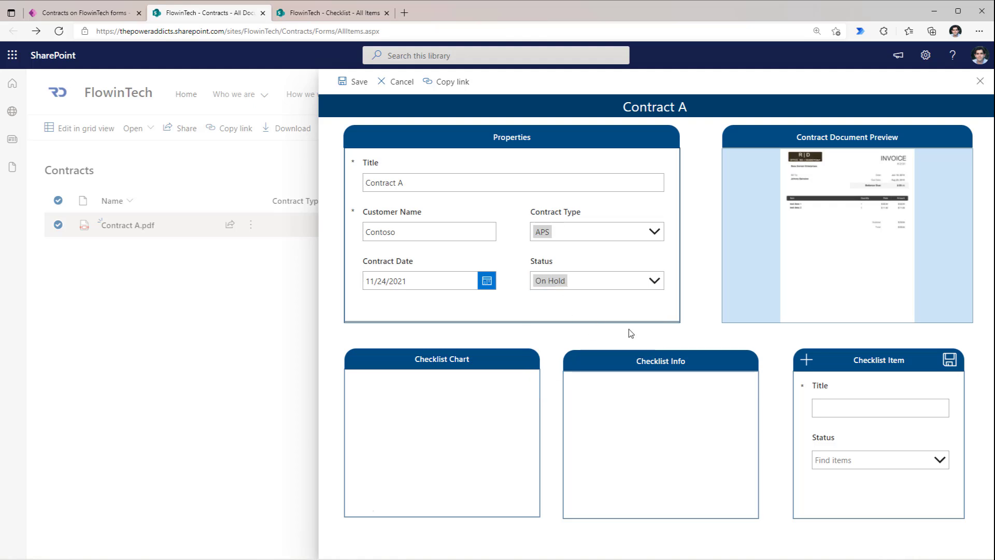
Create and save two checklist items for the contract: "Create report" with status On Hold and "Create doc" with status Open
{"action": "left_click", "coordinate": [933, 460]}
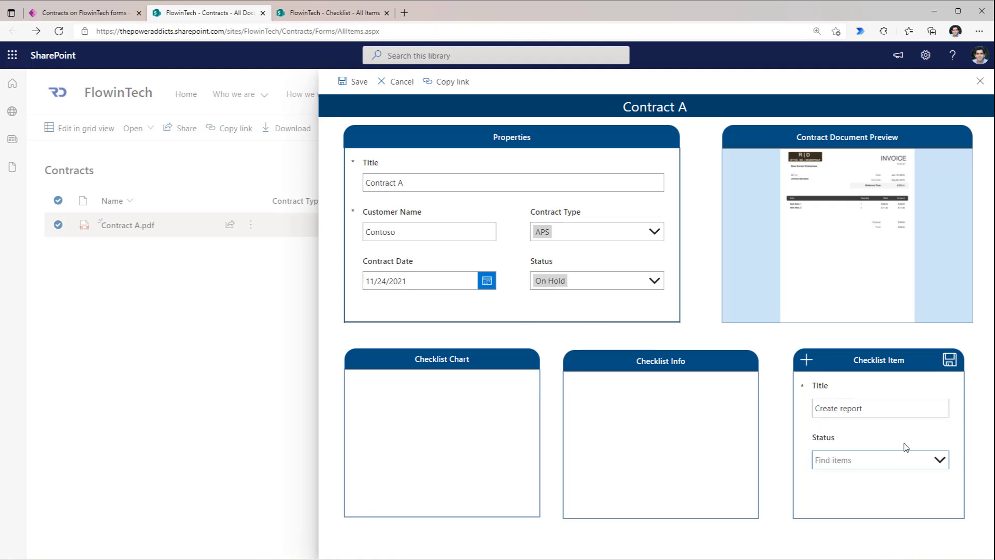
{"action": "left_click", "coordinate": [949, 360]}
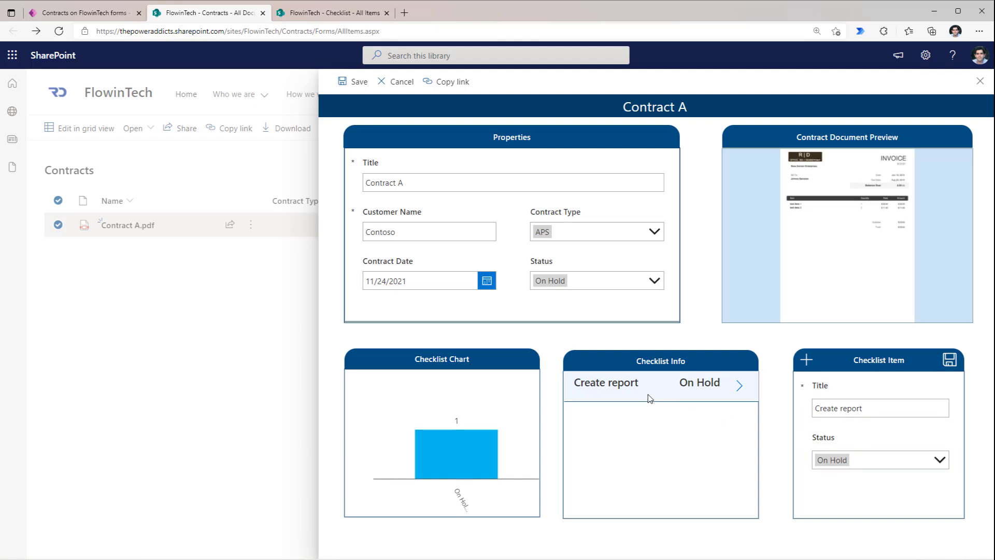
{"action": "left_click", "coordinate": [806, 362]}
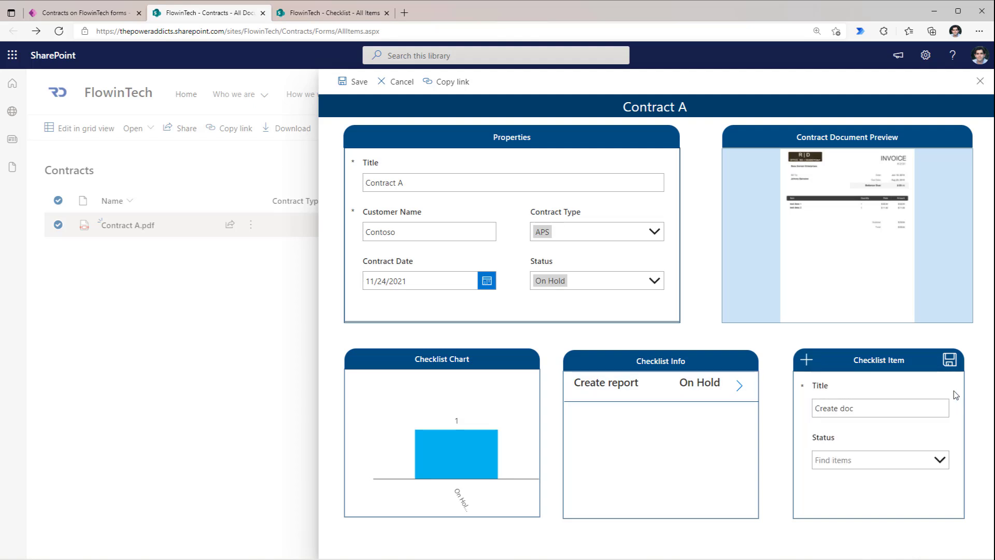
{"action": "left_click", "coordinate": [950, 360]}
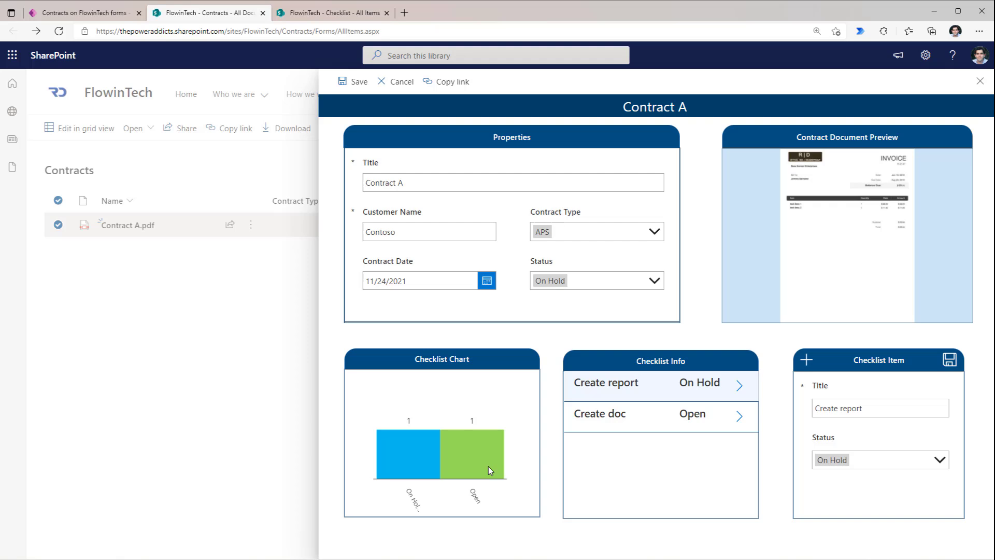
Check the new entries and their Doc ID in the Checklist list, and save the Contract A form
{"action": "left_click", "coordinate": [342, 19]}
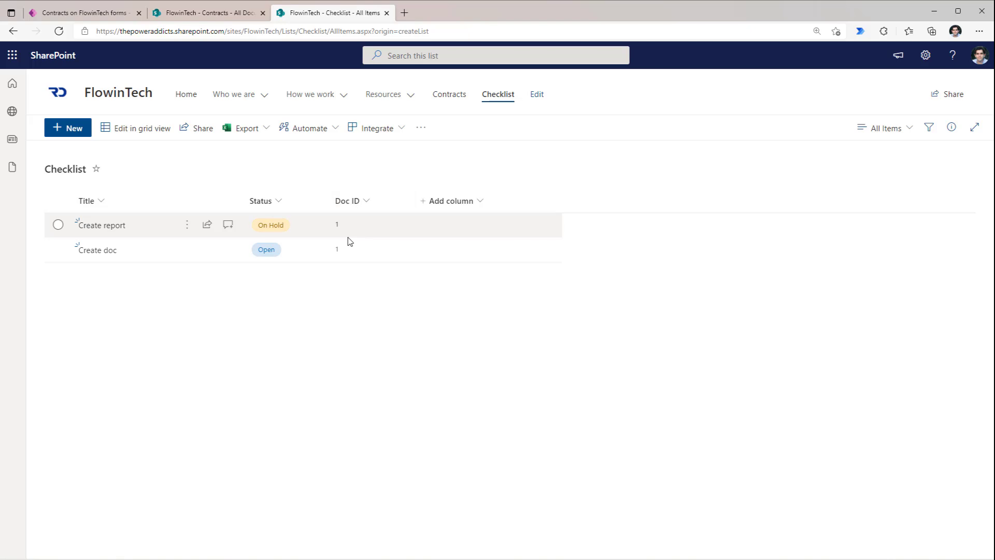
{"action": "left_click", "coordinate": [184, 11]}
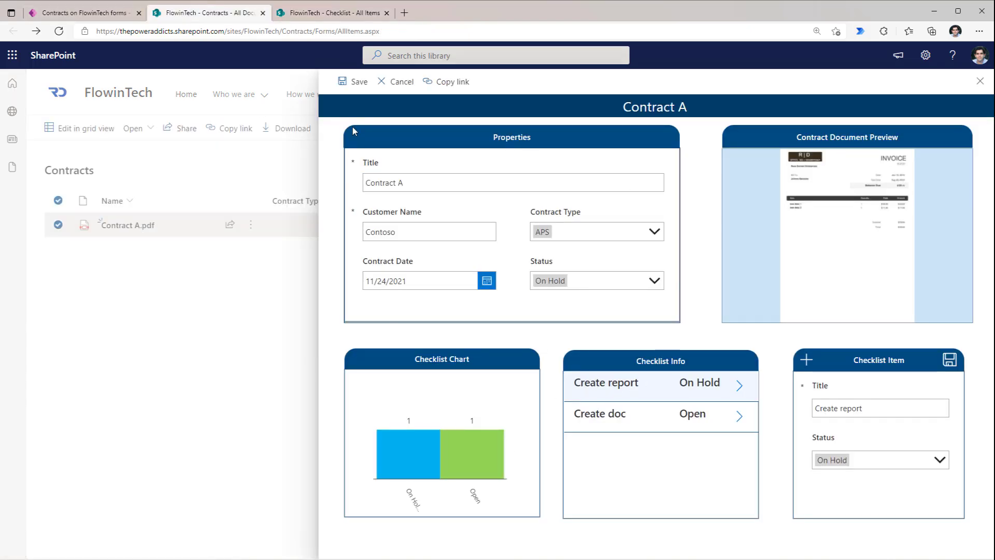
{"action": "left_click", "coordinate": [356, 84]}
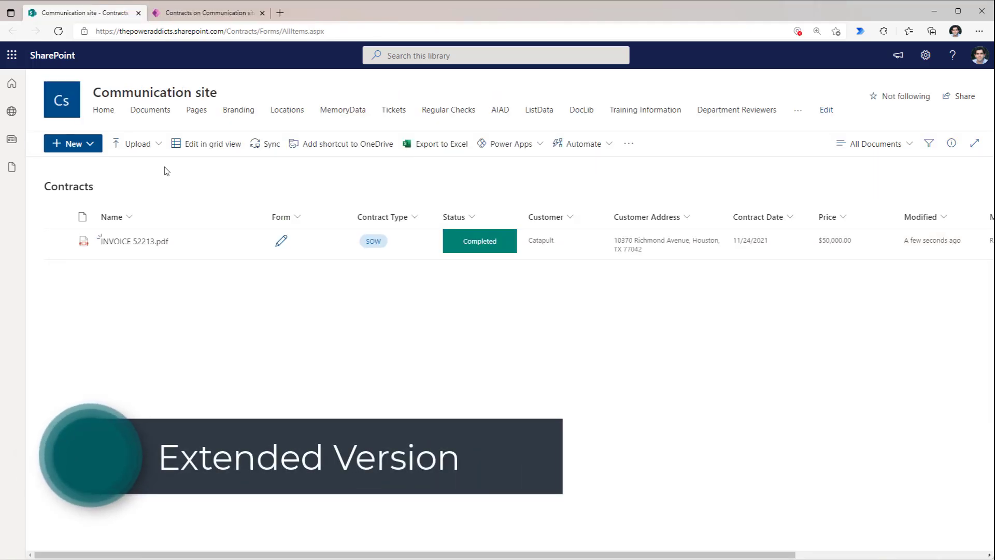
Upload the file Contract D.pdf to the Communication site's Contracts library
{"action": "left_click", "coordinate": [144, 145]}
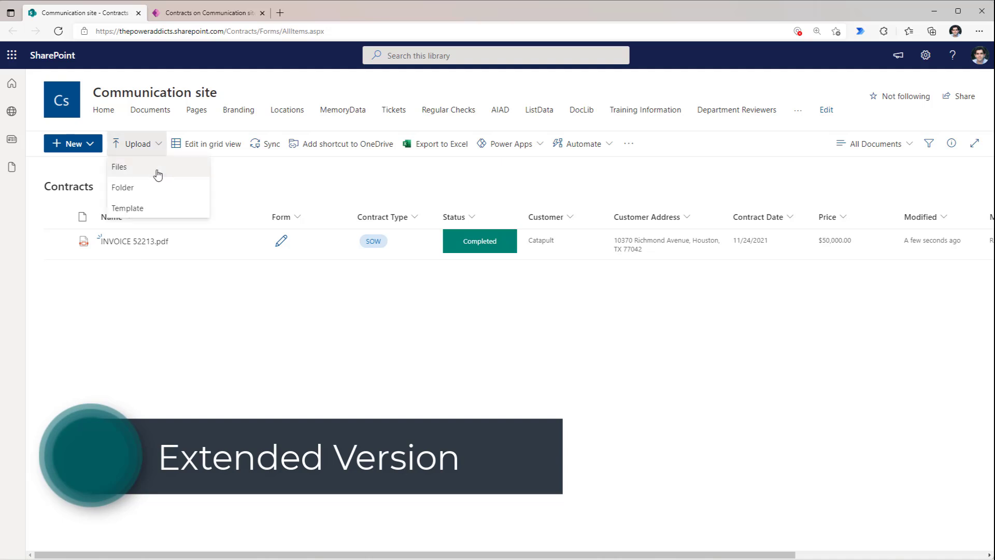
{"action": "left_click", "coordinate": [156, 172]}
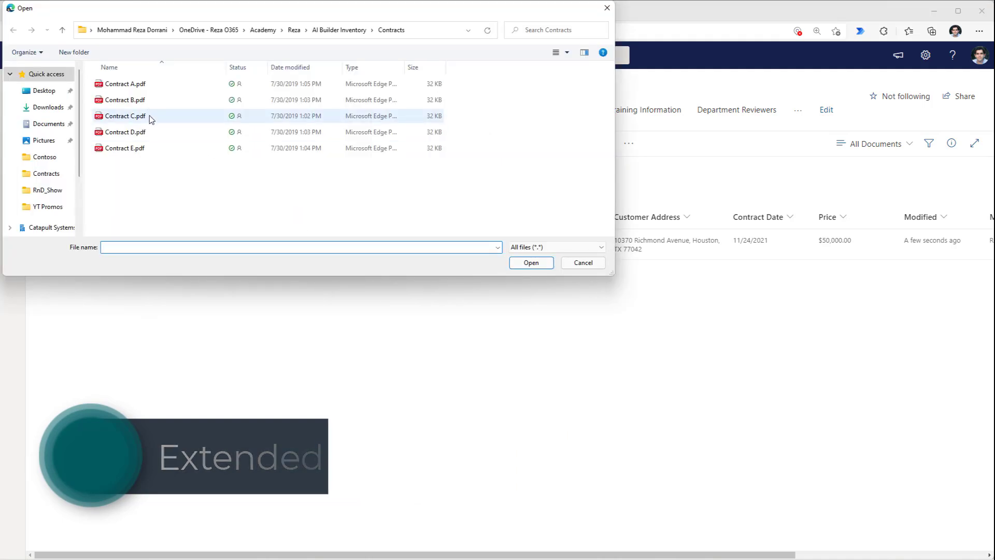
{"action": "double_click", "coordinate": [144, 130]}
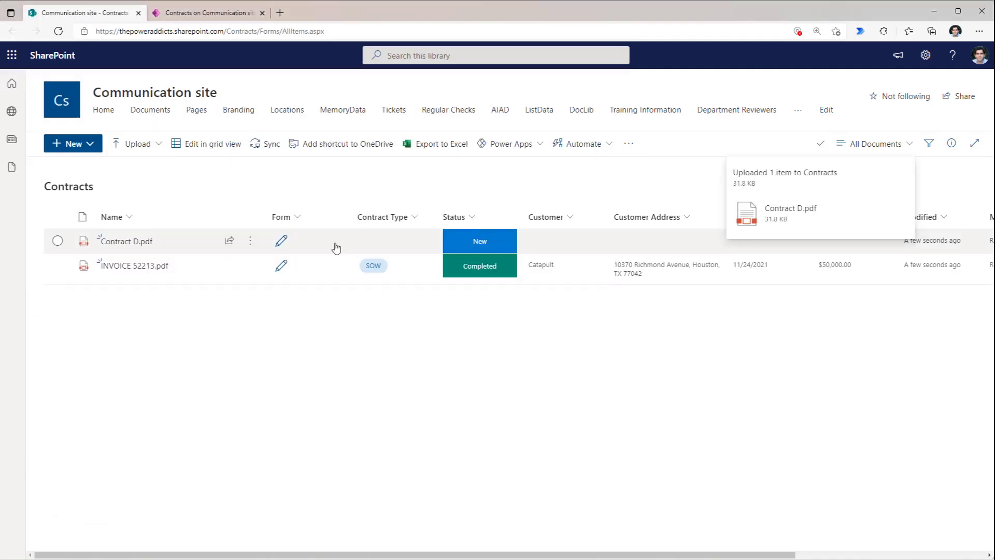
Examine the JSON formatting of the Form column, including its editProps row action, and leave it unsaved
{"action": "left_click", "coordinate": [292, 220]}
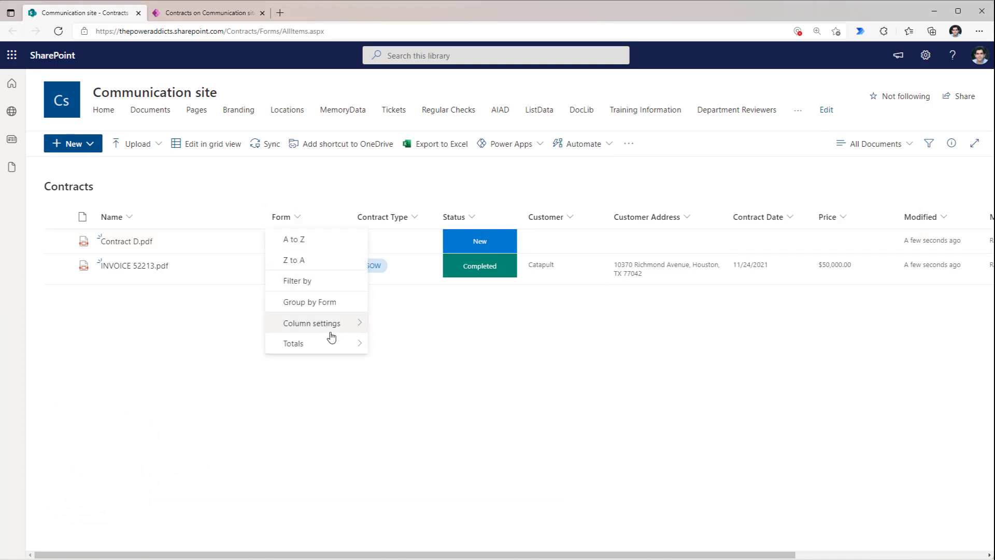
{"action": "left_click", "coordinate": [329, 337]}
{"action": "left_click", "coordinate": [406, 343]}
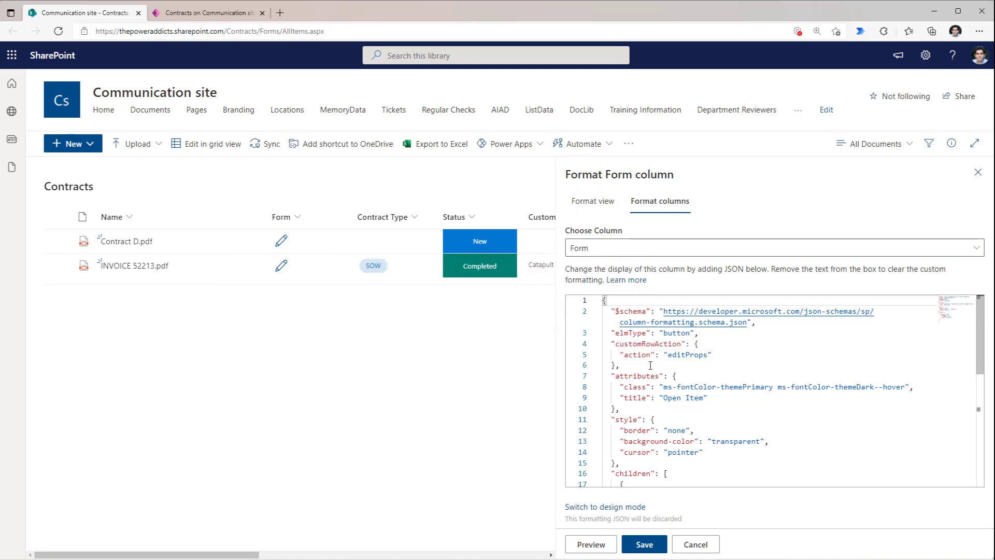
{"action": "scroll", "coordinate": [649, 365], "scroll_direction": "down", "scroll_amount": 1}
{"action": "scroll", "coordinate": [749, 413], "scroll_direction": "down", "scroll_amount": 1}
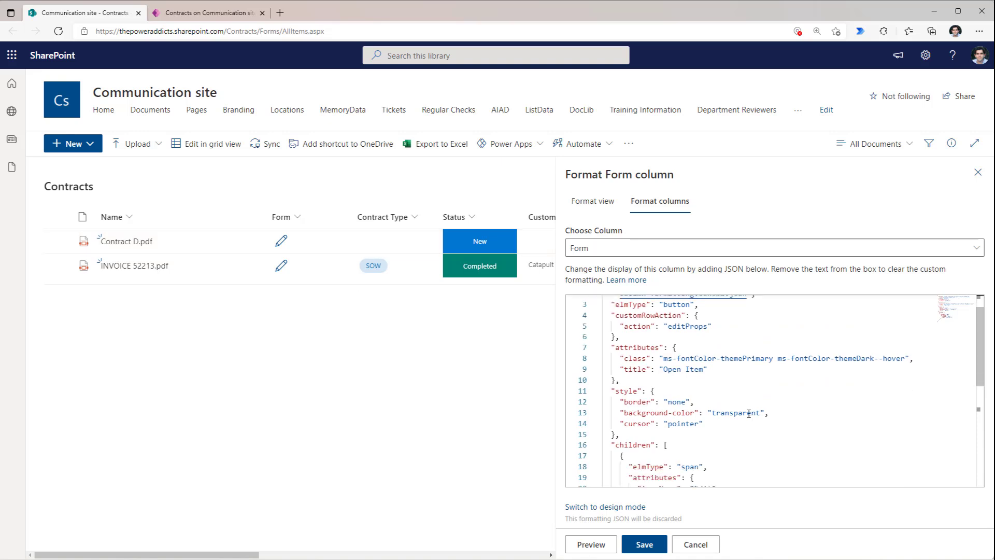
{"action": "left_click", "coordinate": [695, 544]}
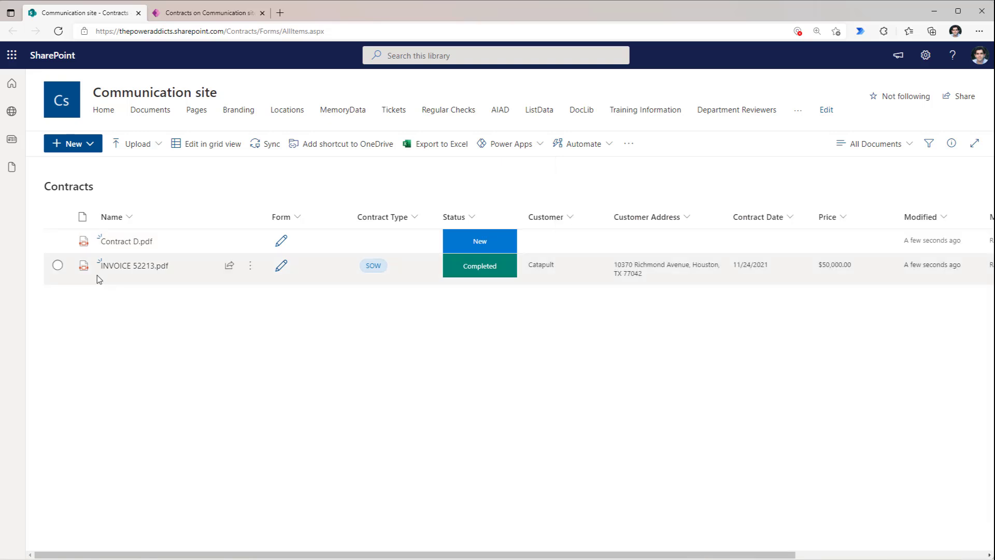
Select Contract D.pdf and look through its additional commands, such as Properties and Version history, then clear the selection
{"action": "left_click", "coordinate": [58, 242]}
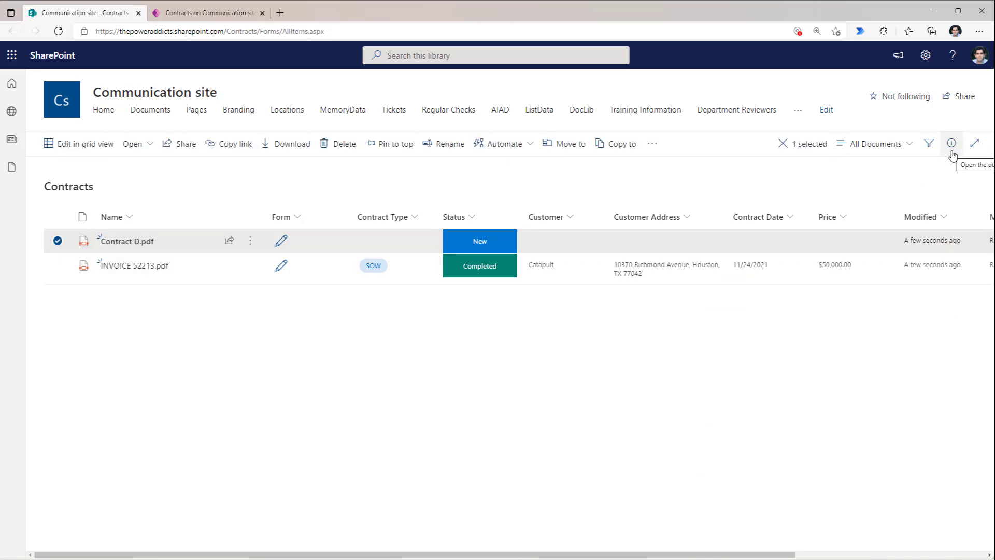
{"action": "left_click", "coordinate": [652, 144]}
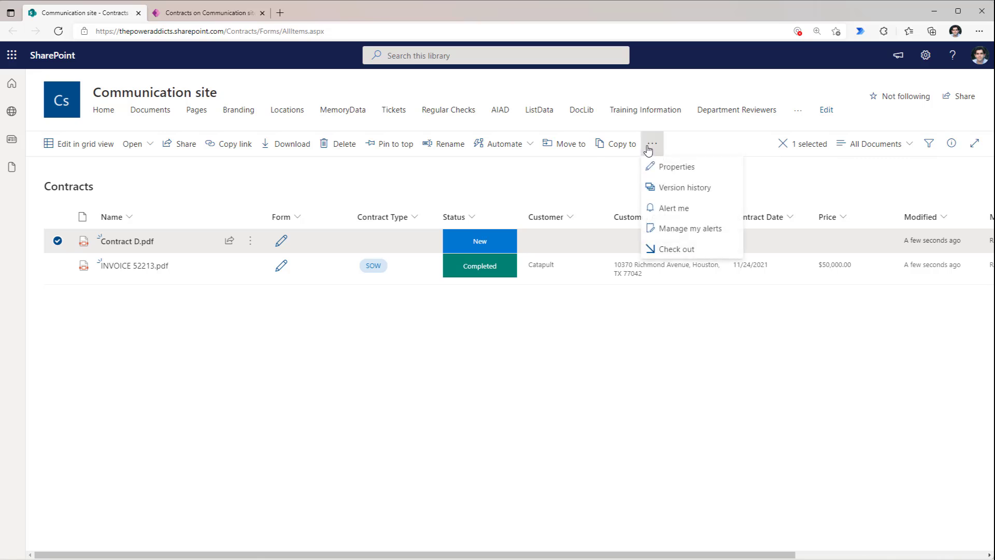
{"action": "left_click", "coordinate": [580, 190]}
{"action": "left_click", "coordinate": [580, 190]}
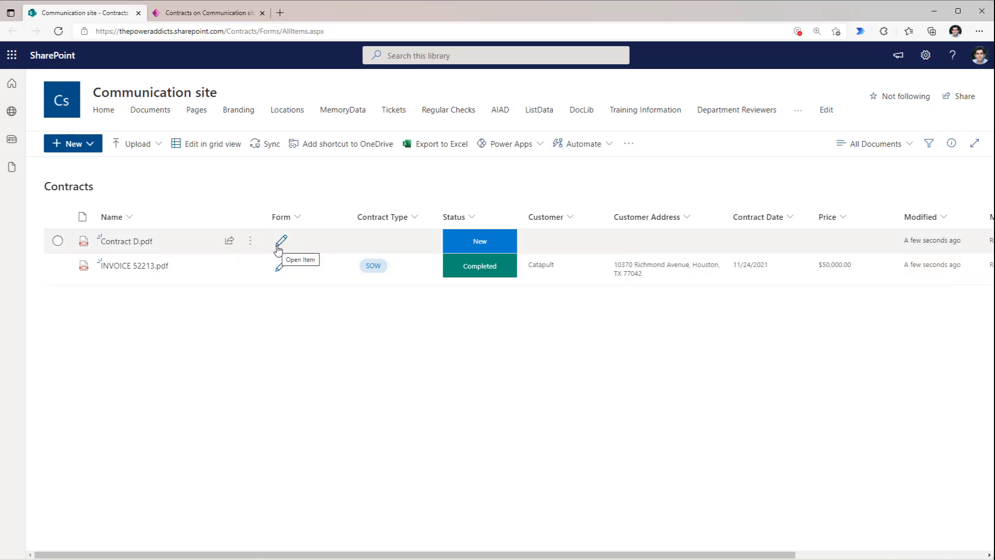
Open Contract D.pdf's form and enter contract type SOW, customer RD Tech, date 11/18/2021, price 56 and status New
{"action": "left_click", "coordinate": [280, 265]}
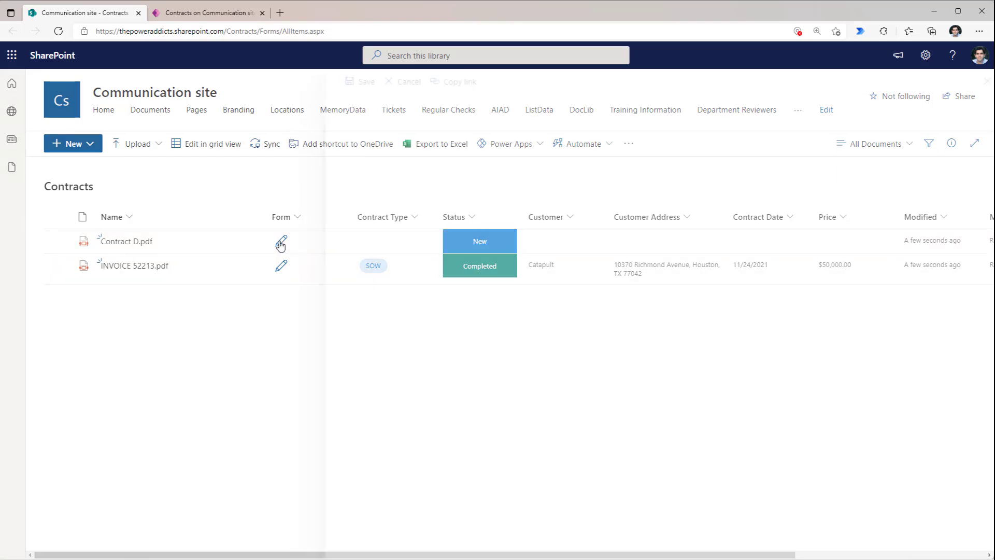
{"action": "left_click", "coordinate": [280, 241]}
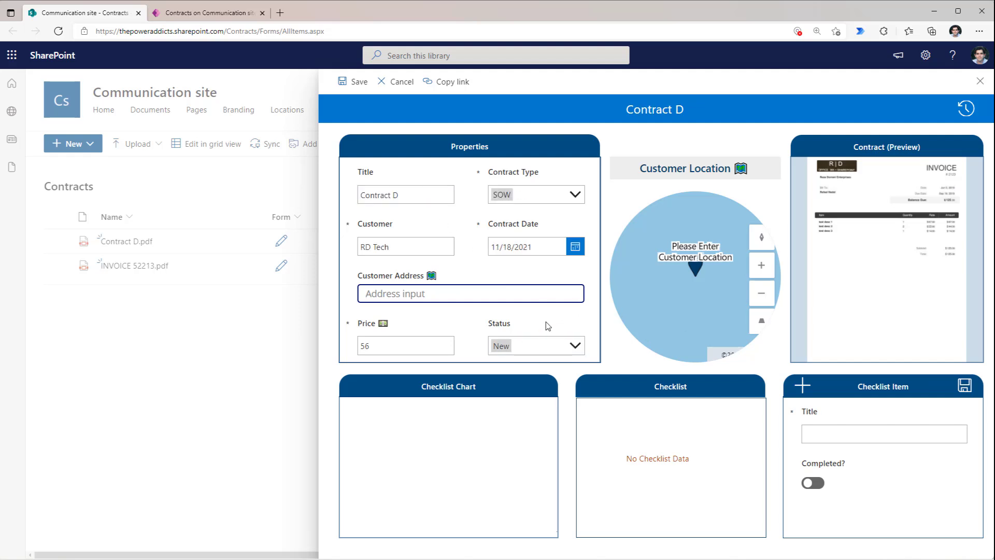
{"action": "left_click", "coordinate": [560, 343]}
{"action": "left_click", "coordinate": [569, 414]}
Search for the customer's street address in the Customer Address field and accept the suggested match
{"action": "left_click", "coordinate": [470, 288]}
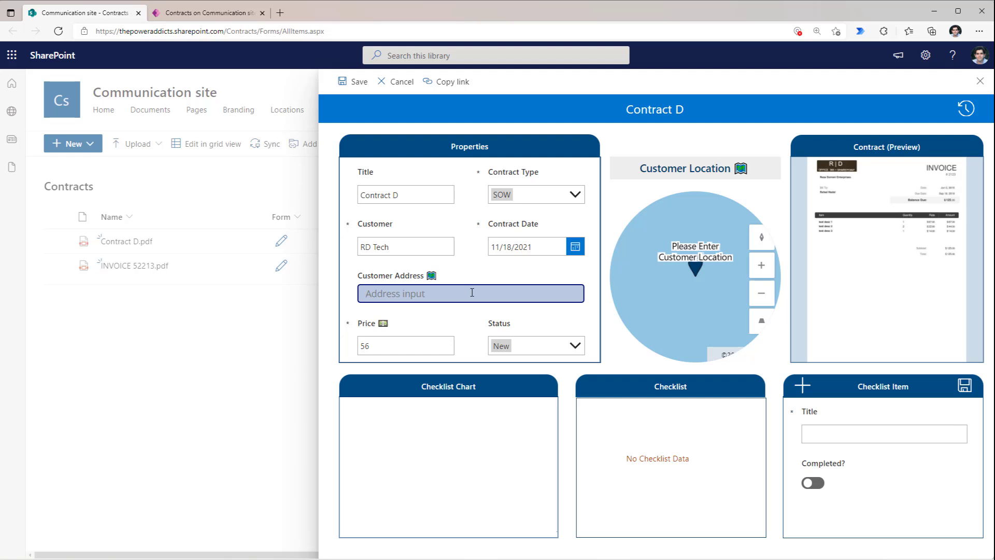
{"action": "type", "text": "10"}
{"action": "key", "text": "BackSpace"}
{"action": "key", "text": "BackSpace"}
{"action": "type", "text": "10"}
{"action": "key", "text": "BackSpace"}
{"action": "type", "text": "microsof"}
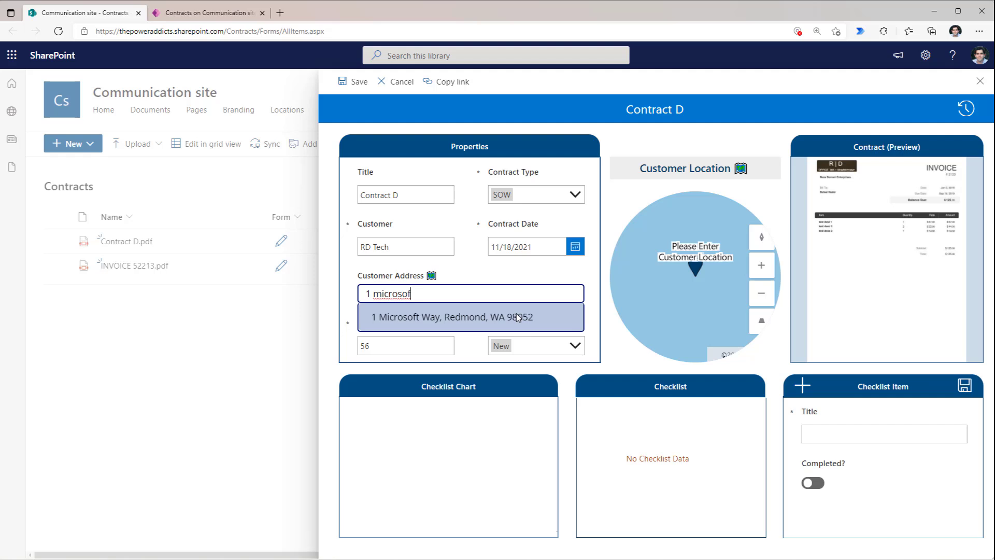
{"action": "left_click", "coordinate": [471, 322]}
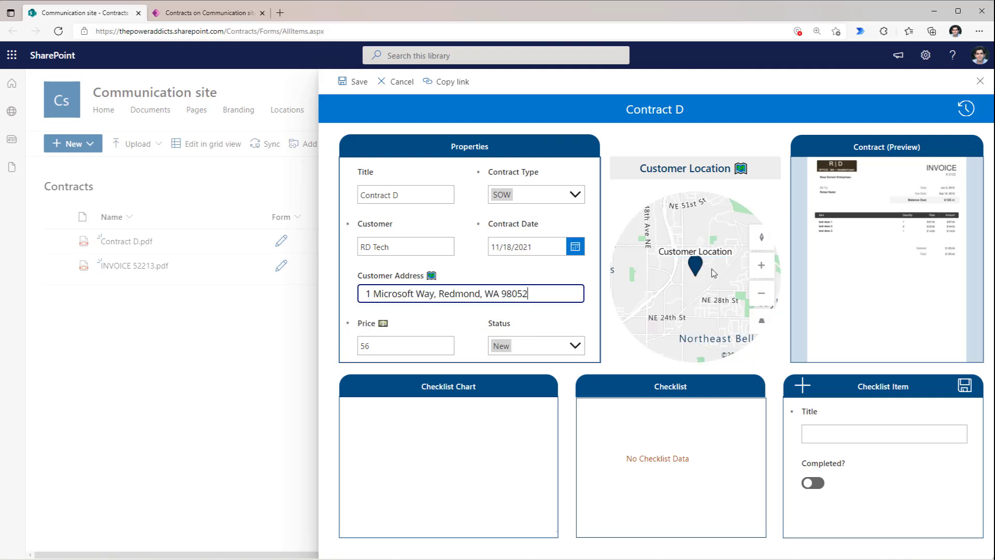
Check the customer location's wider surroundings on the map and save the Contract D form with checklist tasks 1 to 4
{"action": "left_click", "coordinate": [761, 292]}
{"action": "mouse_move", "coordinate": [759, 250]}
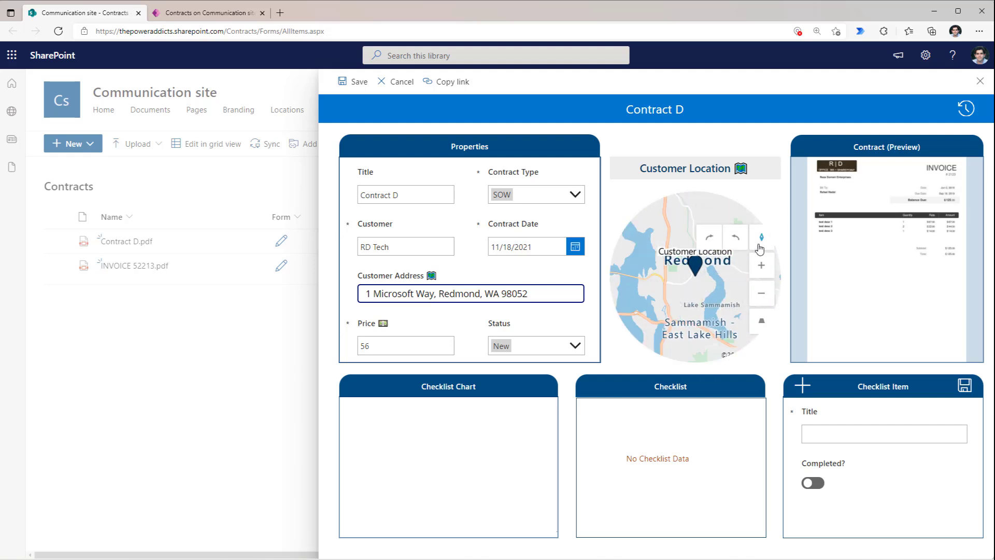
{"action": "left_click", "coordinate": [761, 294]}
{"action": "left_click", "coordinate": [765, 301]}
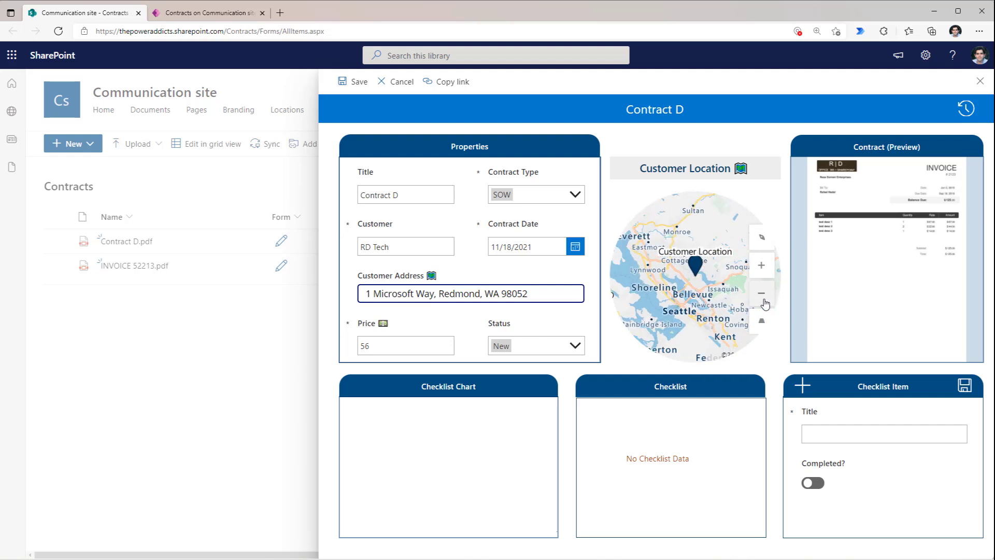
{"action": "left_click", "coordinate": [764, 302]}
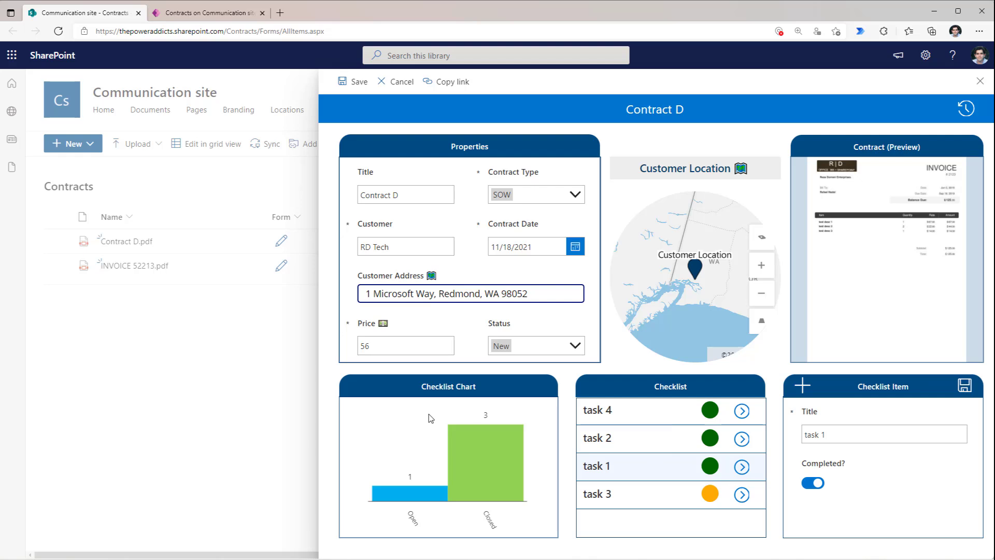
{"action": "left_click", "coordinate": [350, 81]}
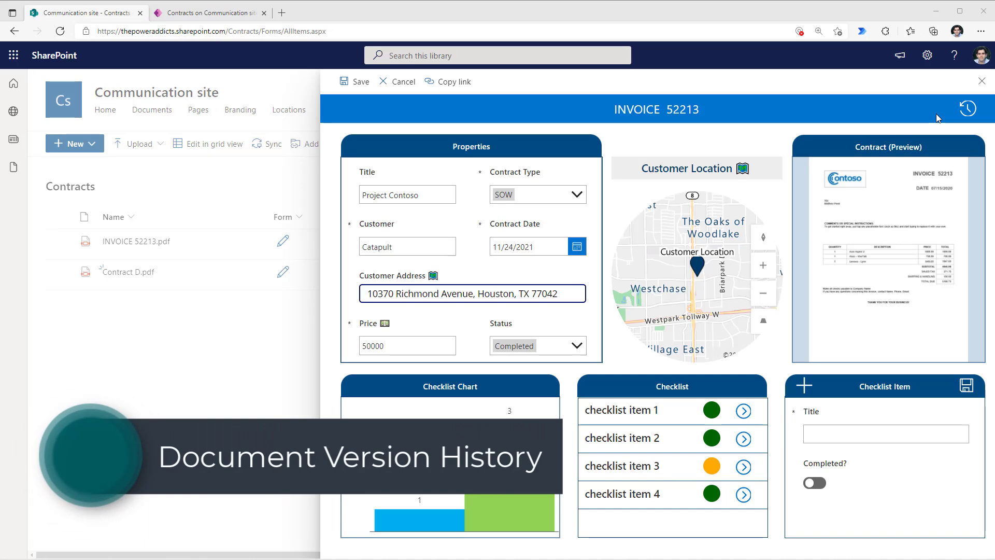
Open the version history of INVOICE 52213 from its form and examine the page address, highlighting the /_layouts/15/Versions.aspx path and the list ID
{"action": "left_click", "coordinate": [963, 113]}
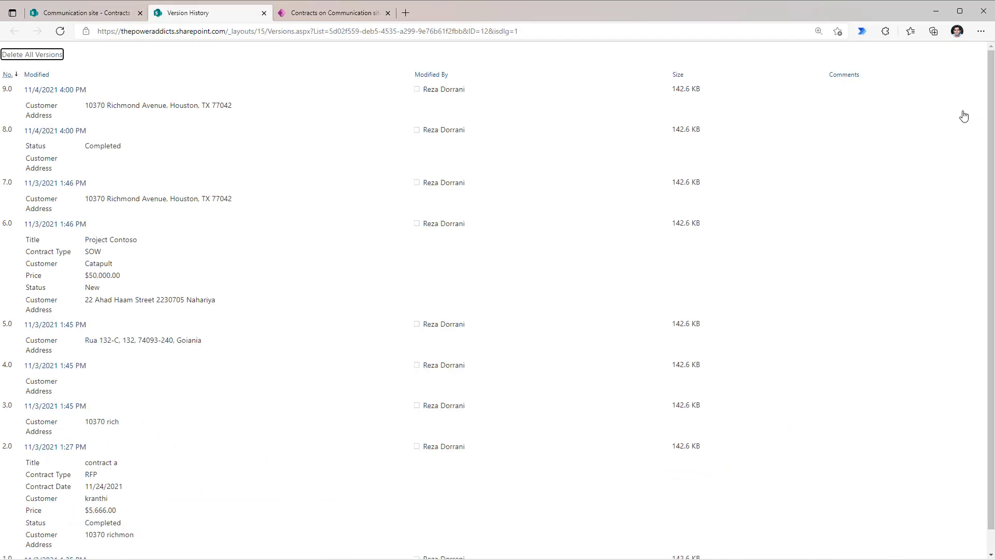
{"action": "mouse_move", "coordinate": [203, 199]}
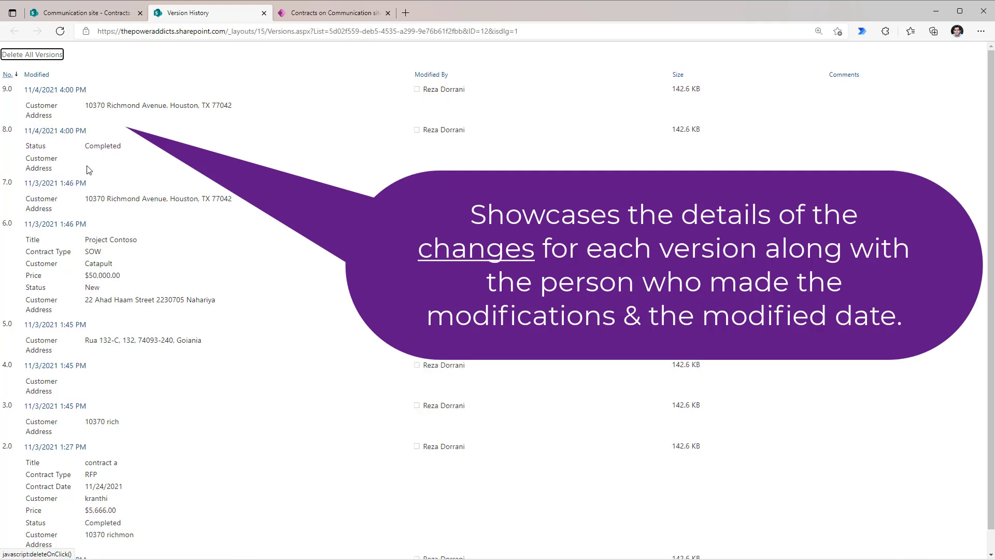
{"action": "left_click", "coordinate": [183, 32]}
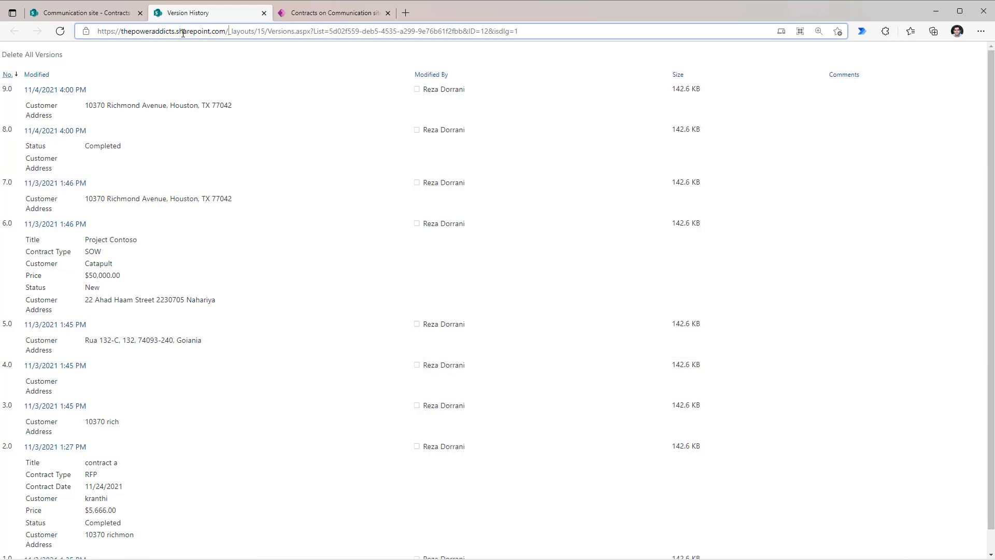
{"action": "left_click_drag", "start_coordinate": [226, 32], "coordinate": [312, 33]}
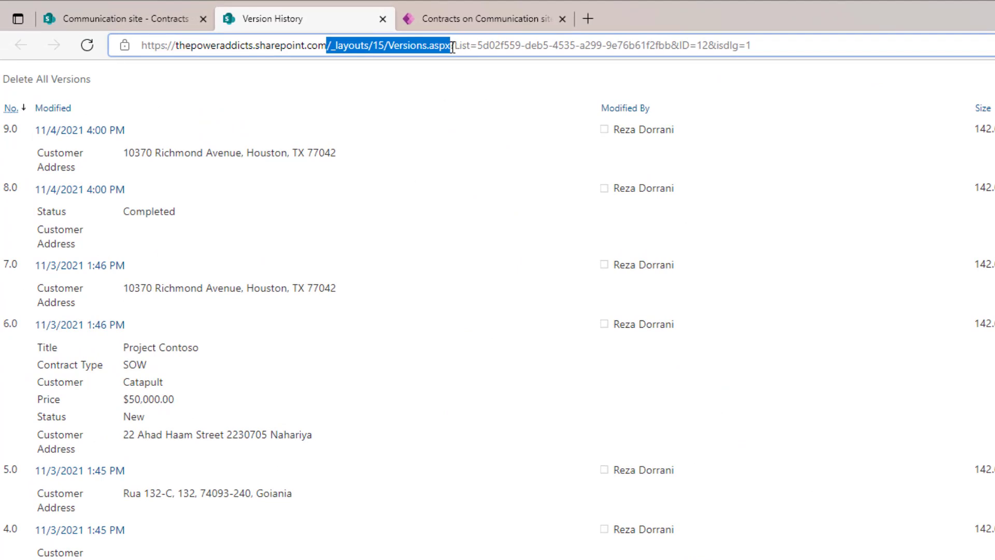
{"action": "left_click", "coordinate": [458, 47]}
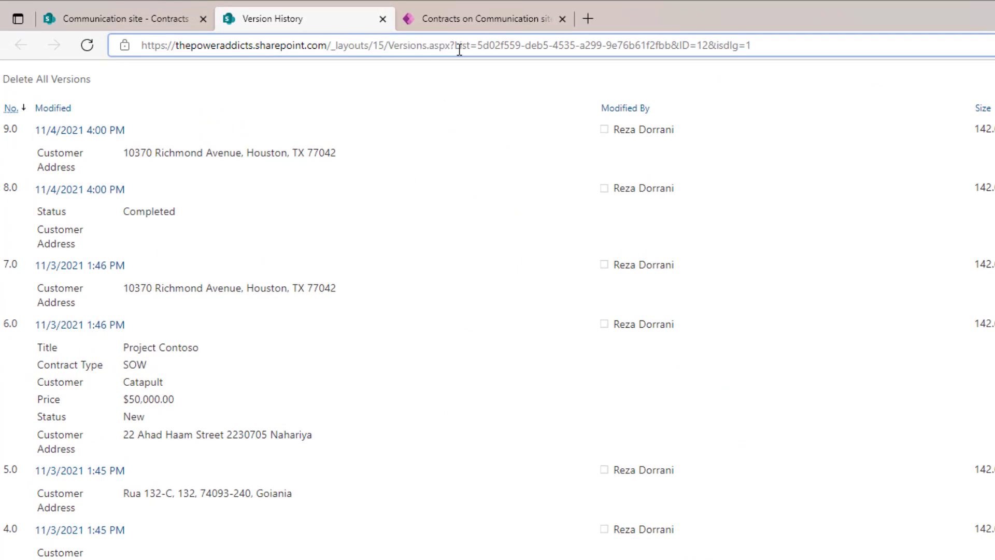
{"action": "left_click_drag", "start_coordinate": [476, 45], "coordinate": [670, 47]}
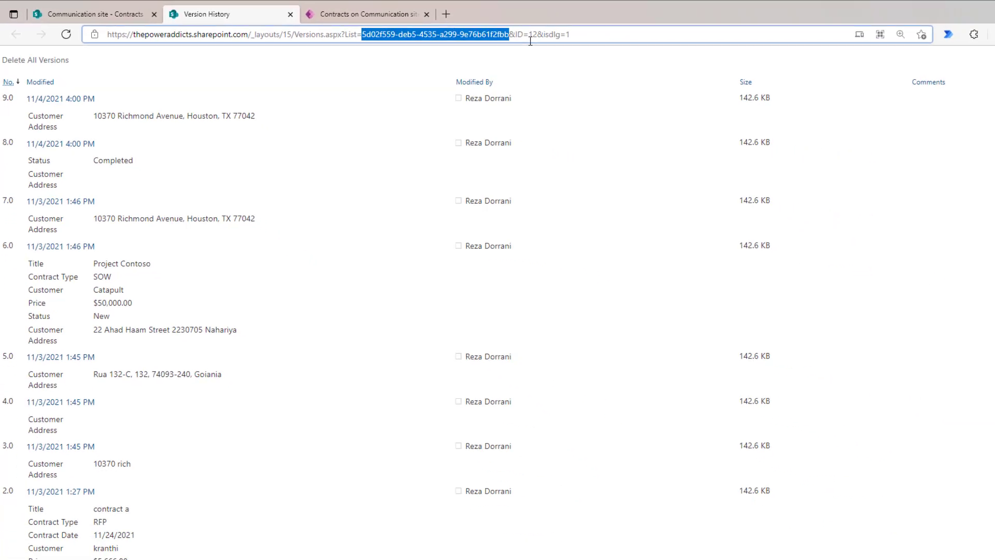
Return to the Contracts library, open its library settings and highlight the list ID in the page address
{"action": "key", "text": "ctrl+shift+Tab"}
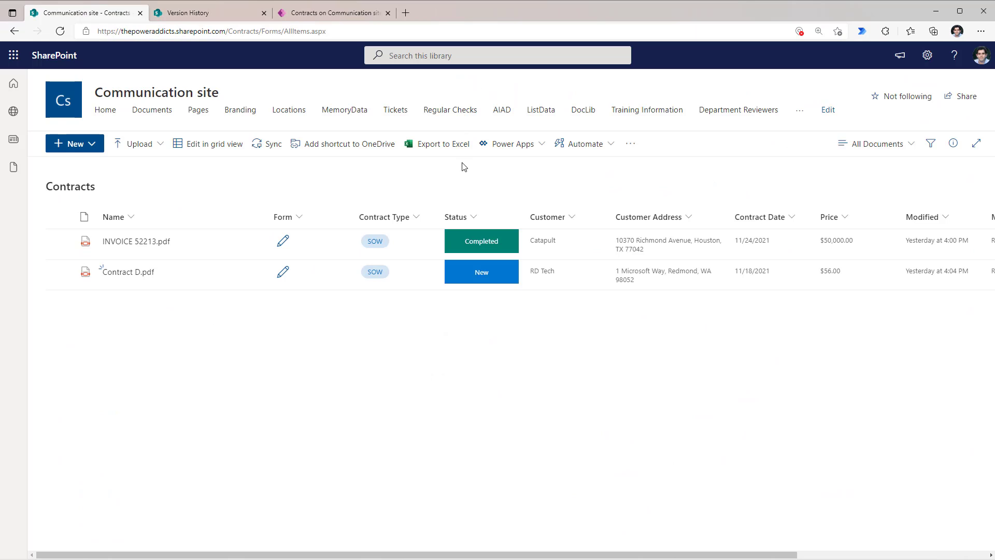
{"action": "left_click", "coordinate": [927, 55]}
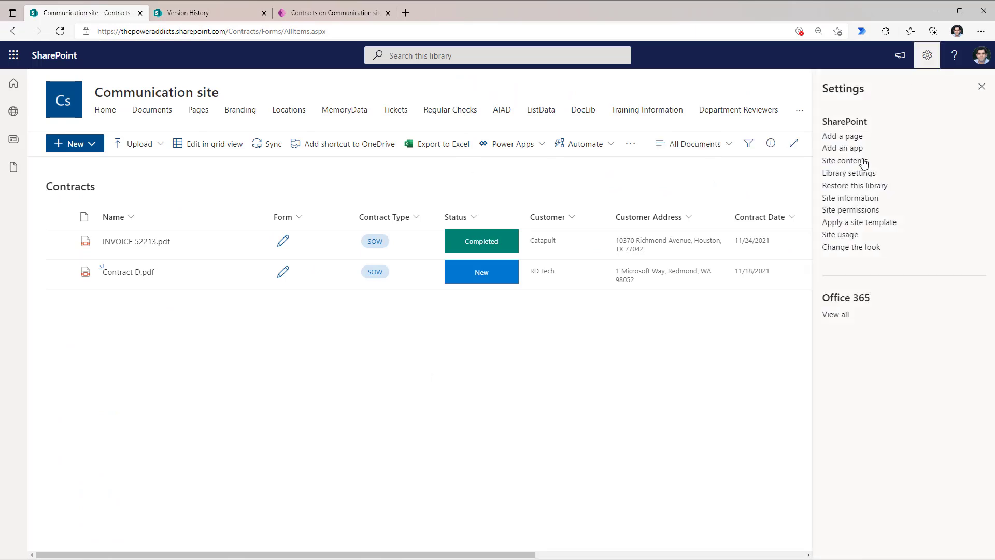
{"action": "left_click", "coordinate": [858, 175]}
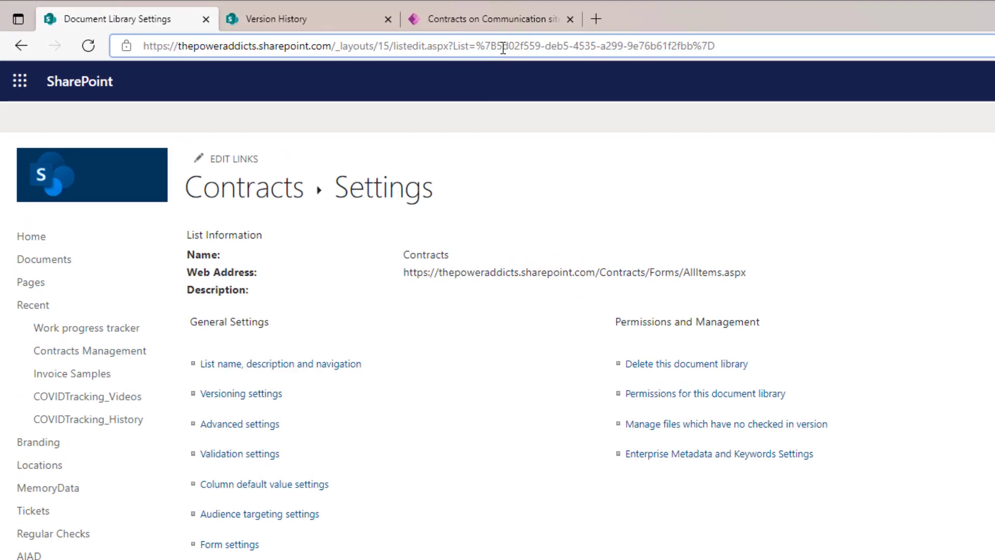
{"action": "left_click_drag", "start_coordinate": [496, 46], "coordinate": [694, 47]}
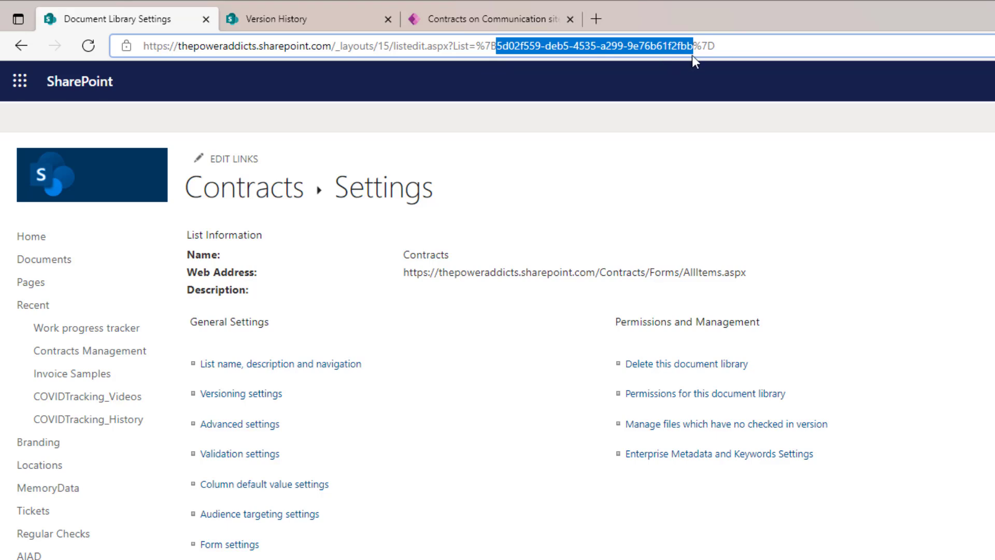
Switch to Power Apps Studio and inspect the version history icon's OnSelect Launch formula, highlighting SharePointIntegration.Selected.ID
{"action": "left_click", "coordinate": [488, 18]}
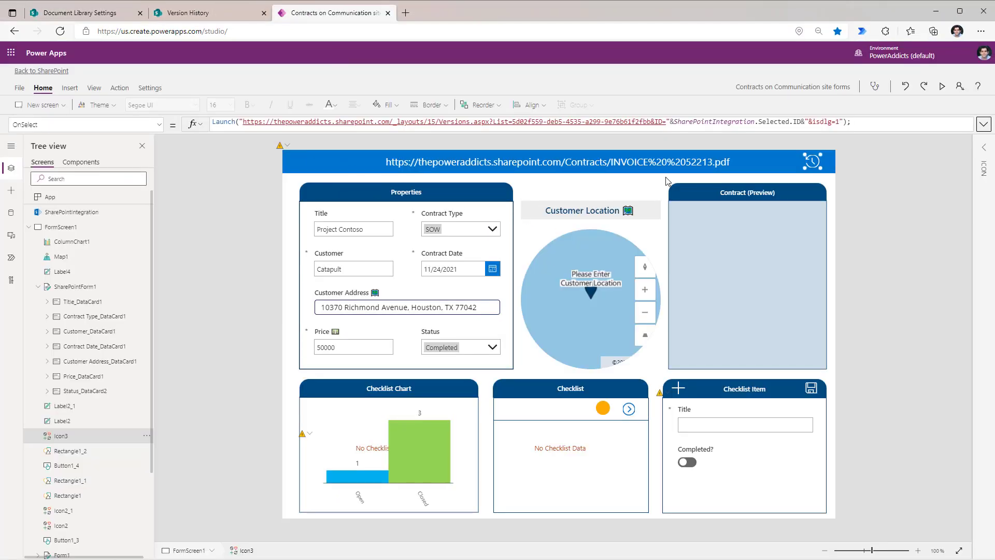
{"action": "left_click", "coordinate": [813, 162]}
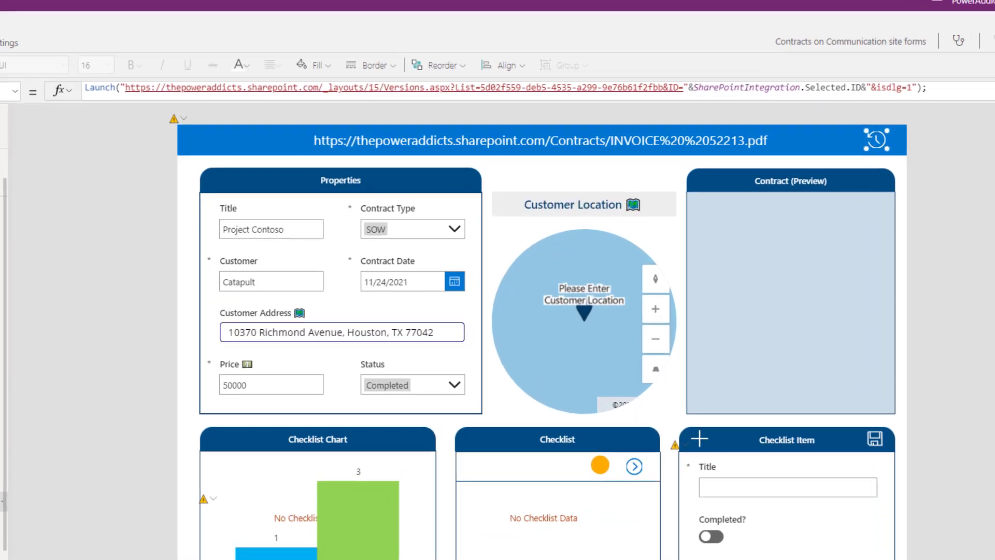
{"action": "left_click", "coordinate": [234, 124]}
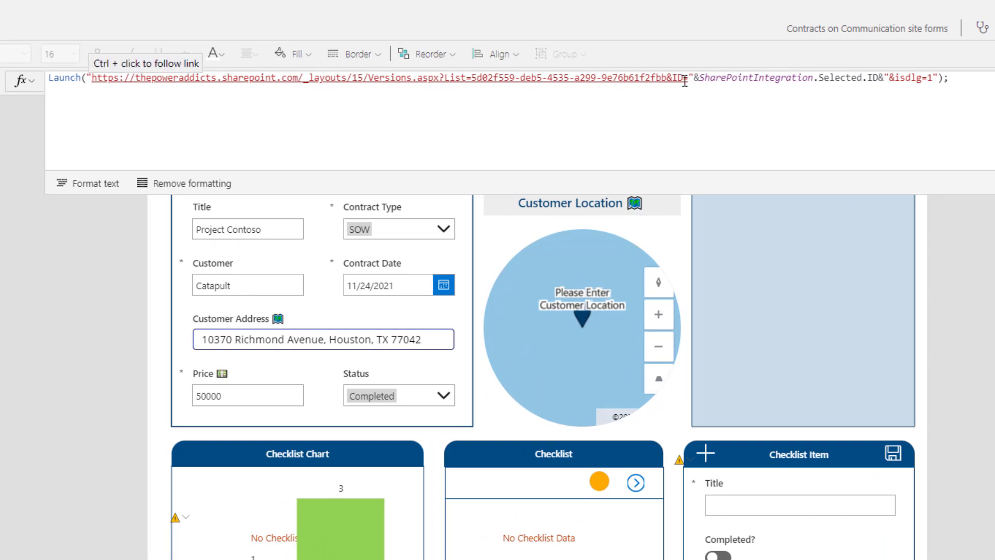
{"action": "left_click_drag", "start_coordinate": [699, 77], "coordinate": [878, 77]}
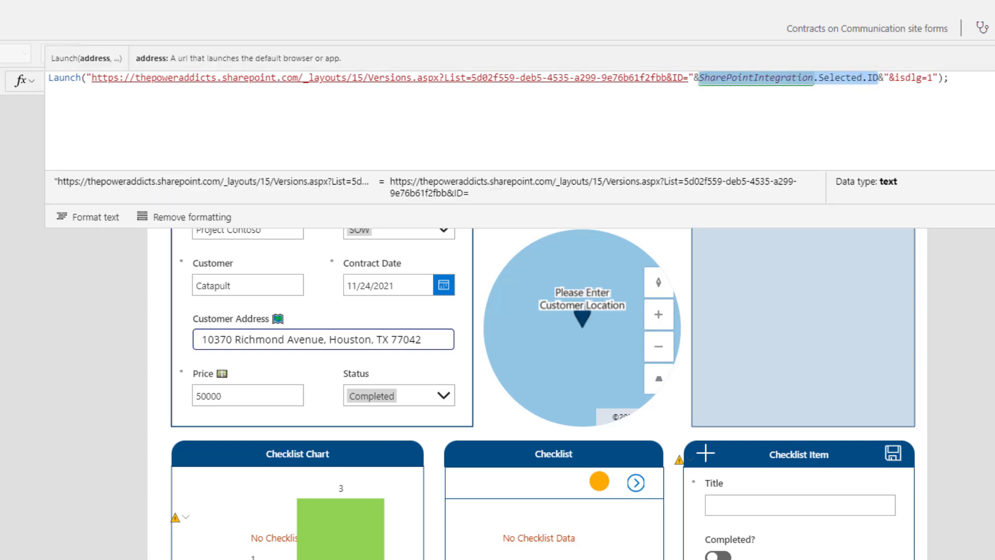